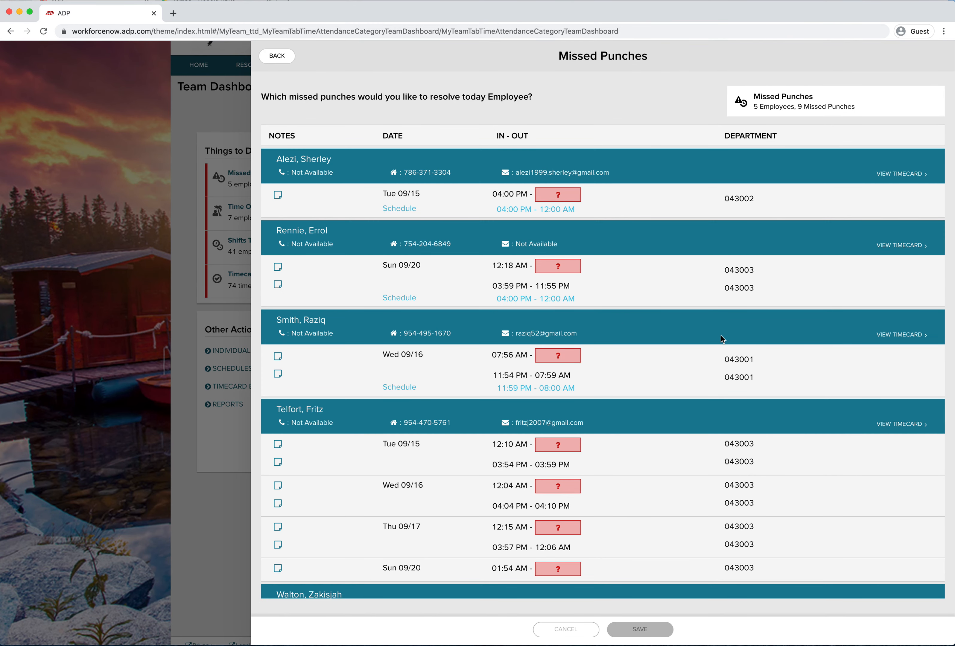
Review the list of missed punches for each employee in the Missed Punches panel
{"action": "scroll", "coordinate": [715, 339], "scroll_direction": "down", "scroll_amount": 1}
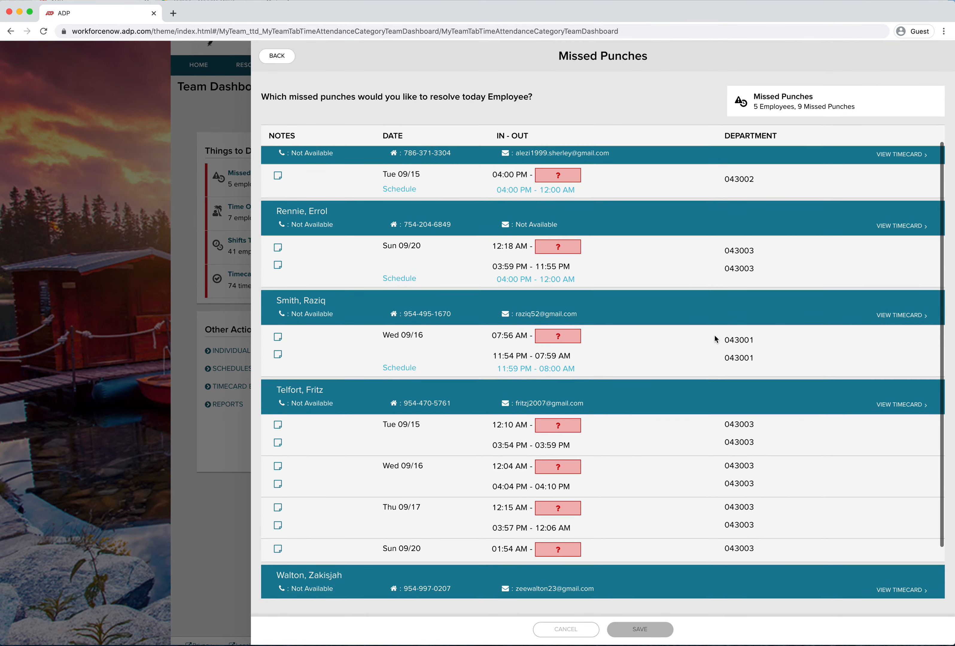
{"action": "scroll", "coordinate": [714, 339], "scroll_direction": "up", "scroll_amount": 1}
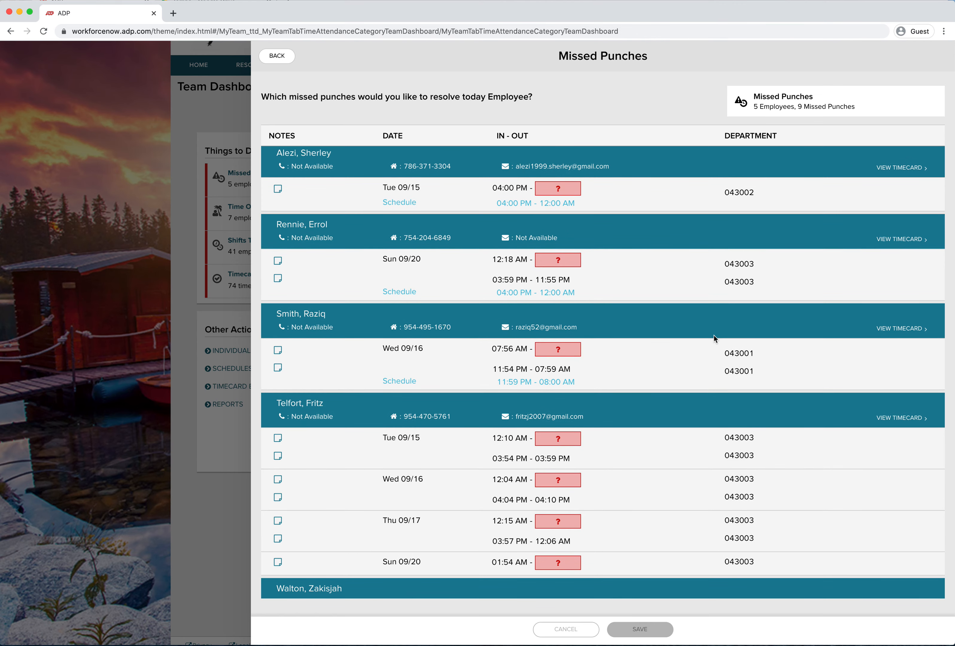
{"action": "scroll", "coordinate": [714, 336], "scroll_direction": "down", "scroll_amount": 2}
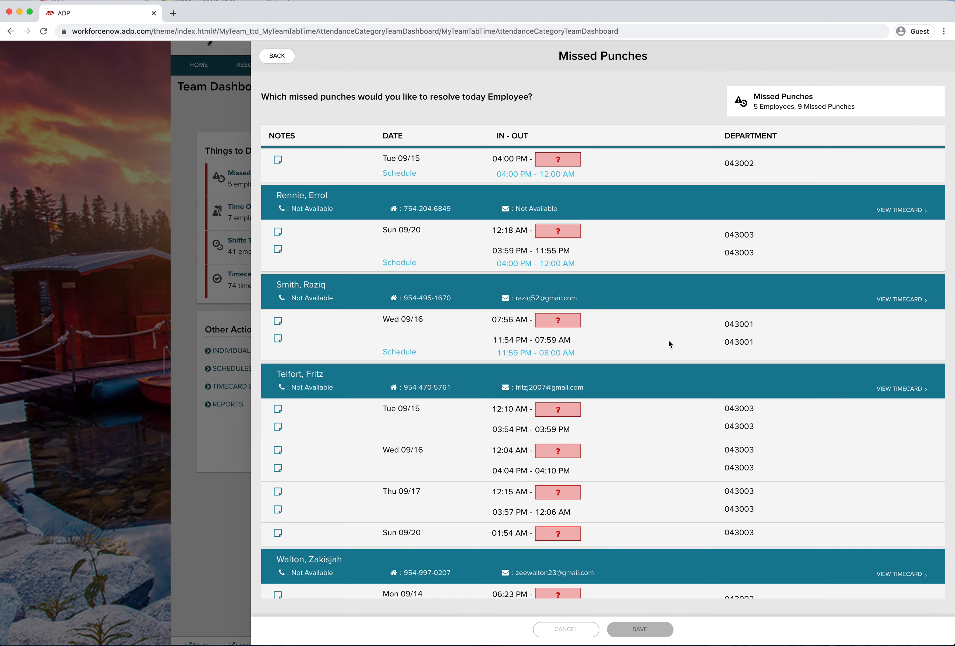
{"action": "scroll", "coordinate": [668, 340], "scroll_direction": "up", "scroll_amount": 1}
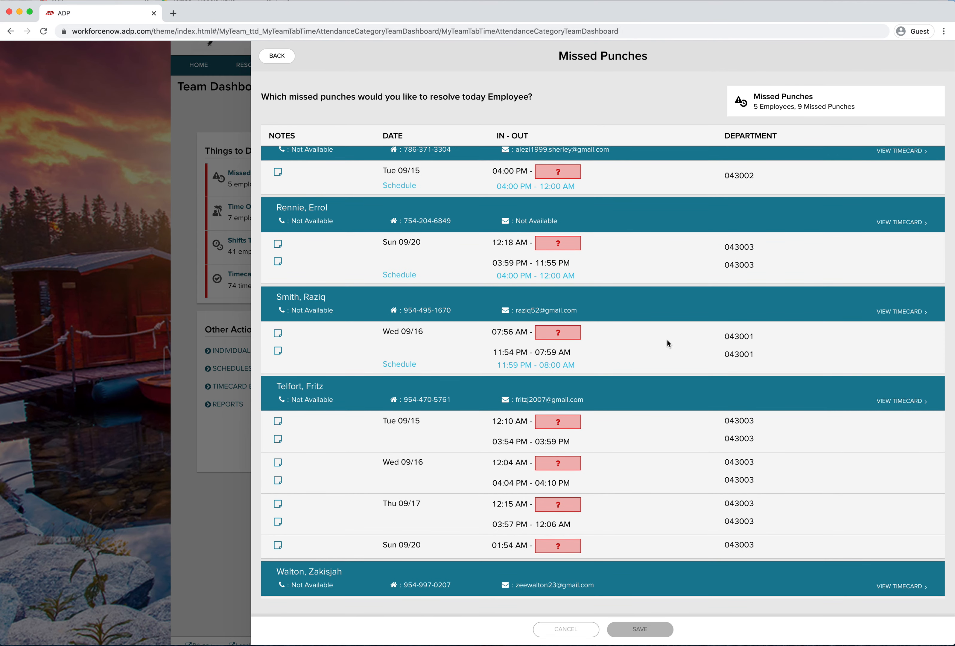
{"action": "scroll", "coordinate": [668, 340], "scroll_direction": "up", "scroll_amount": 2}
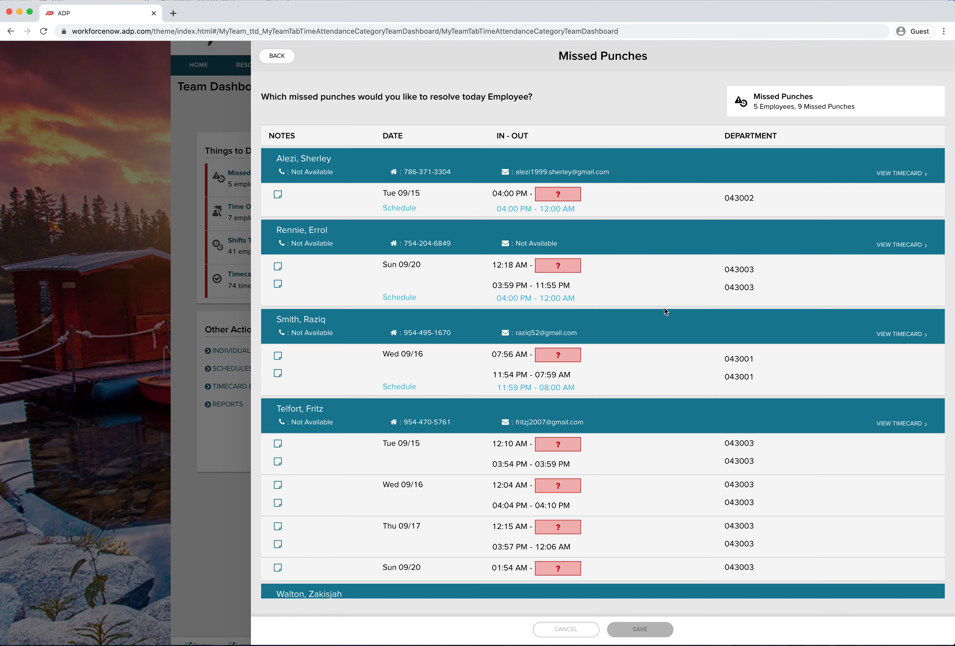
Try entering a missing out-punch time of 12 Am for the first employee's Tue 09/15 shift, then clear it
{"action": "left_click", "coordinate": [559, 198]}
{"action": "type", "text": "12"}
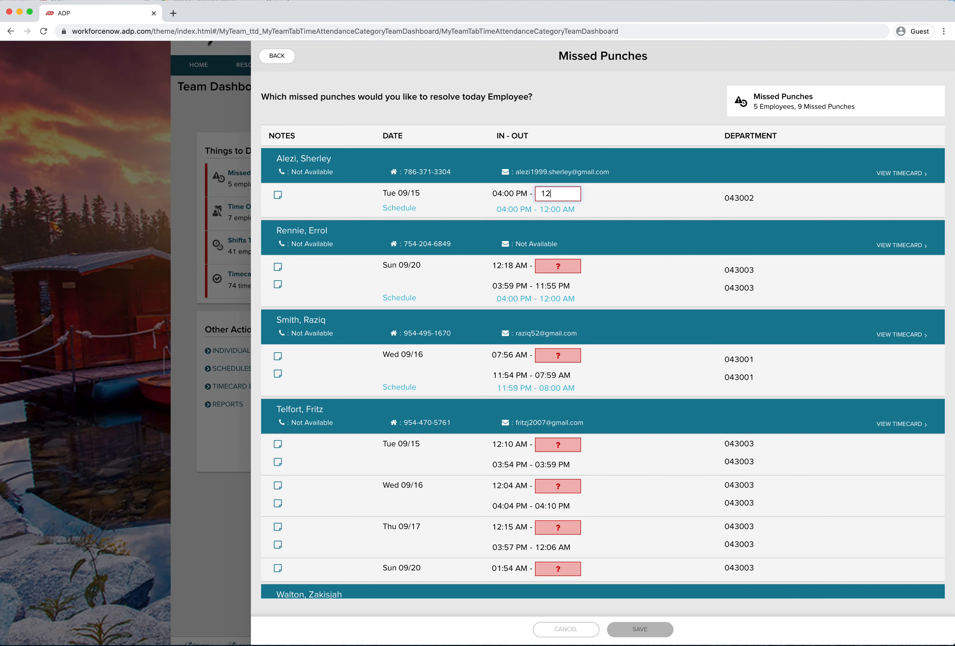
{"action": "type", "text": " Am"}
{"action": "left_click_drag", "start_coordinate": [572, 196], "coordinate": [530, 198]}
{"action": "key", "text": "BackSpace"}
{"action": "left_click", "coordinate": [641, 230]}
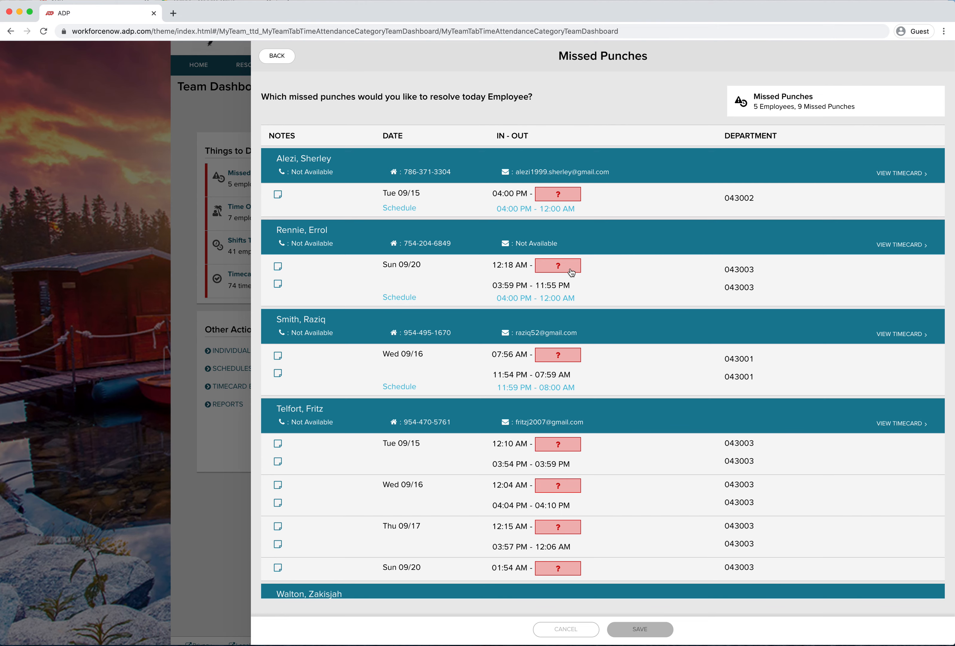
Close the Missed Punches panel and return to the Team Dashboard
{"action": "scroll", "coordinate": [603, 406], "scroll_direction": "down", "scroll_amount": 3}
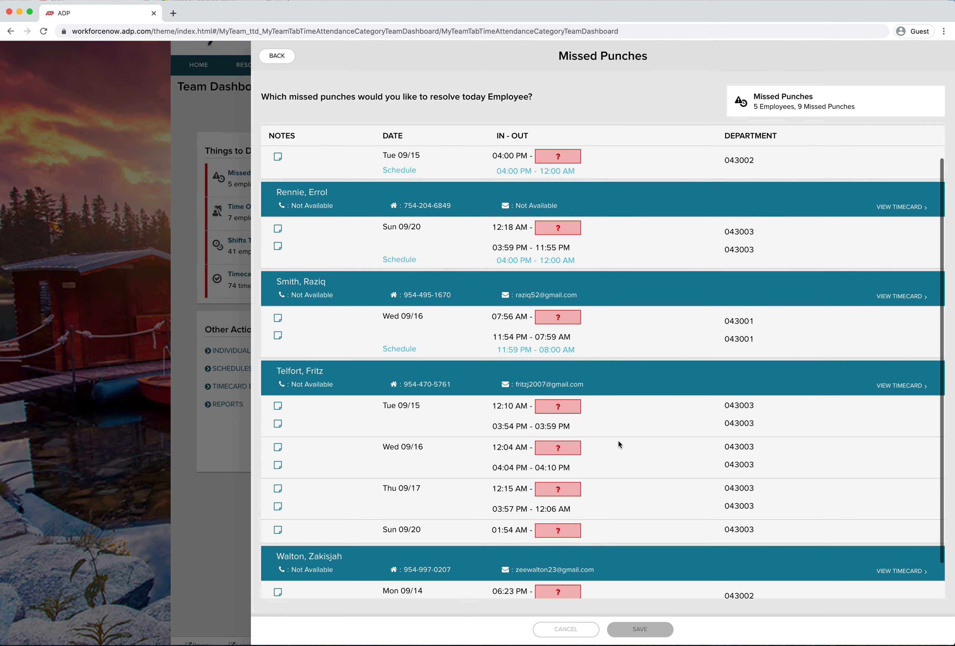
{"action": "scroll", "coordinate": [619, 459], "scroll_direction": "up", "scroll_amount": 3}
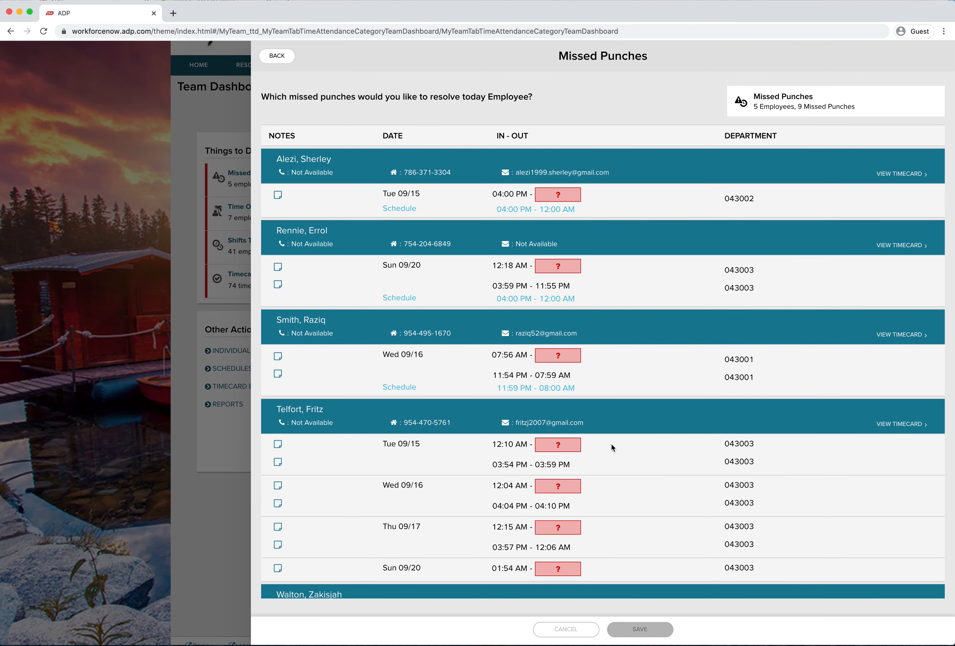
{"action": "scroll", "coordinate": [611, 444], "scroll_direction": "down", "scroll_amount": 2}
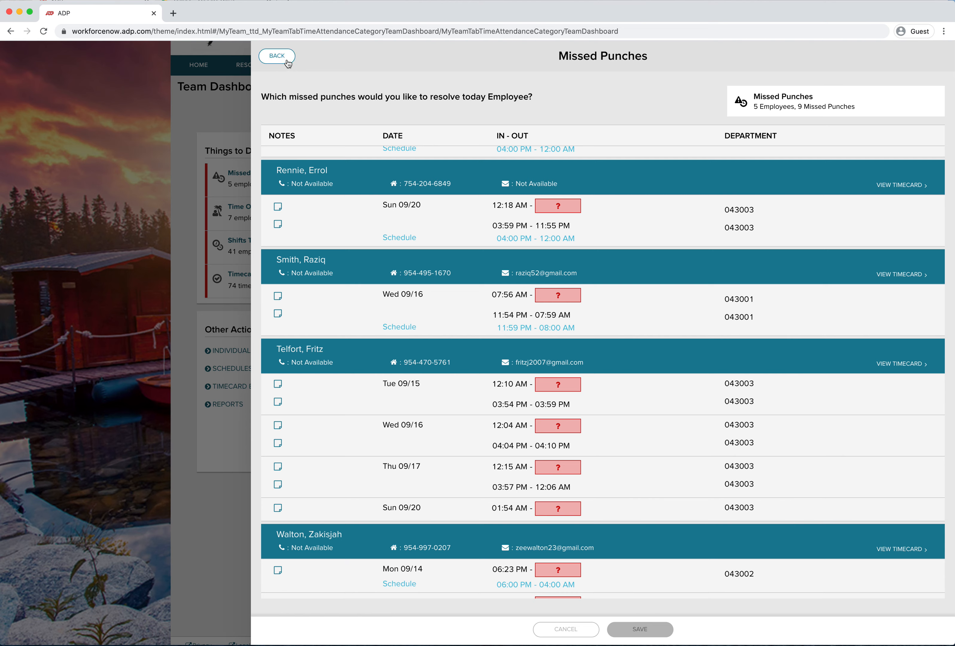
{"action": "left_click", "coordinate": [277, 56]}
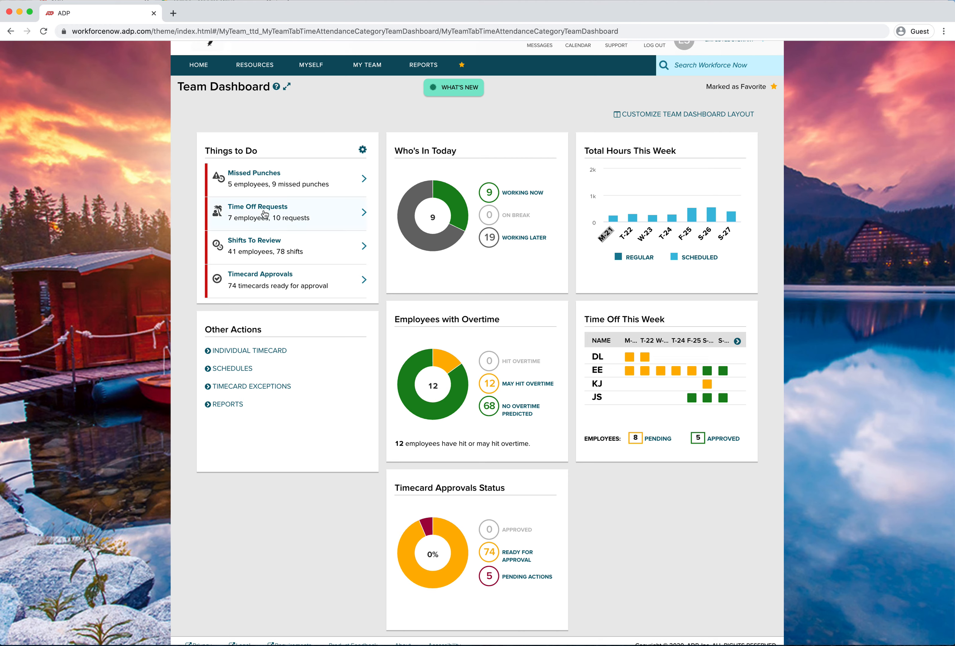
Open the Time Off Requests list and go back to the Team Dashboard
{"action": "left_click", "coordinate": [281, 213]}
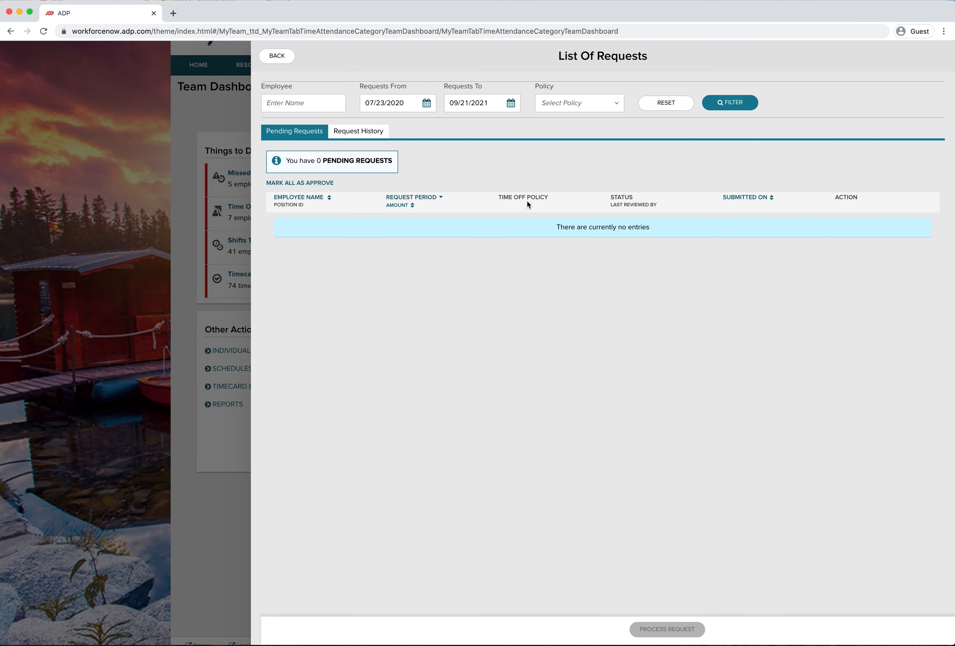
{"action": "left_click", "coordinate": [277, 56]}
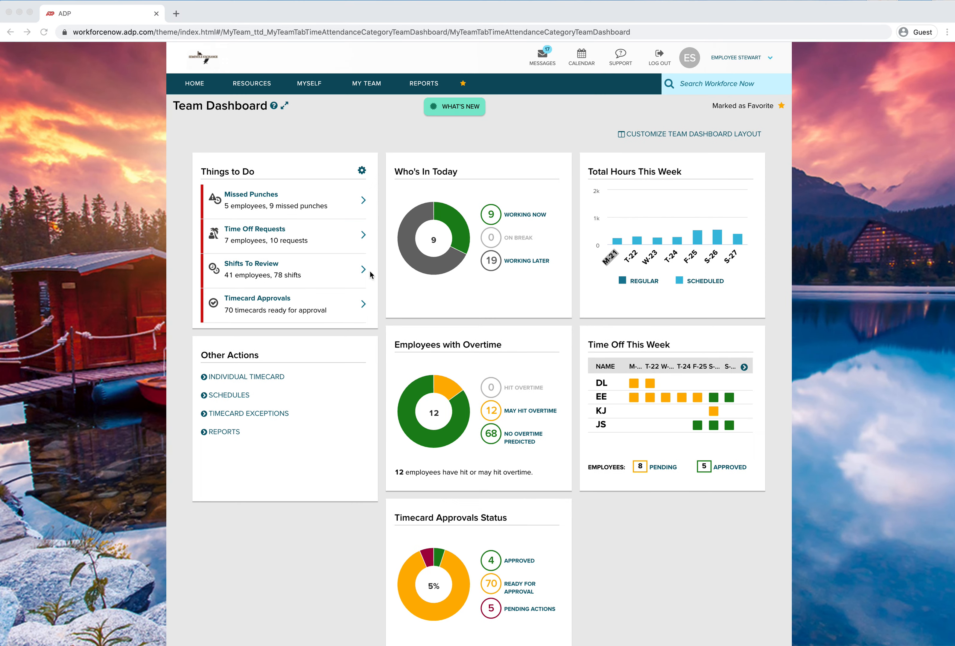
Open Shifts To Review and scroll through the flagged shifts and their rules for each employee
{"action": "left_click", "coordinate": [260, 265]}
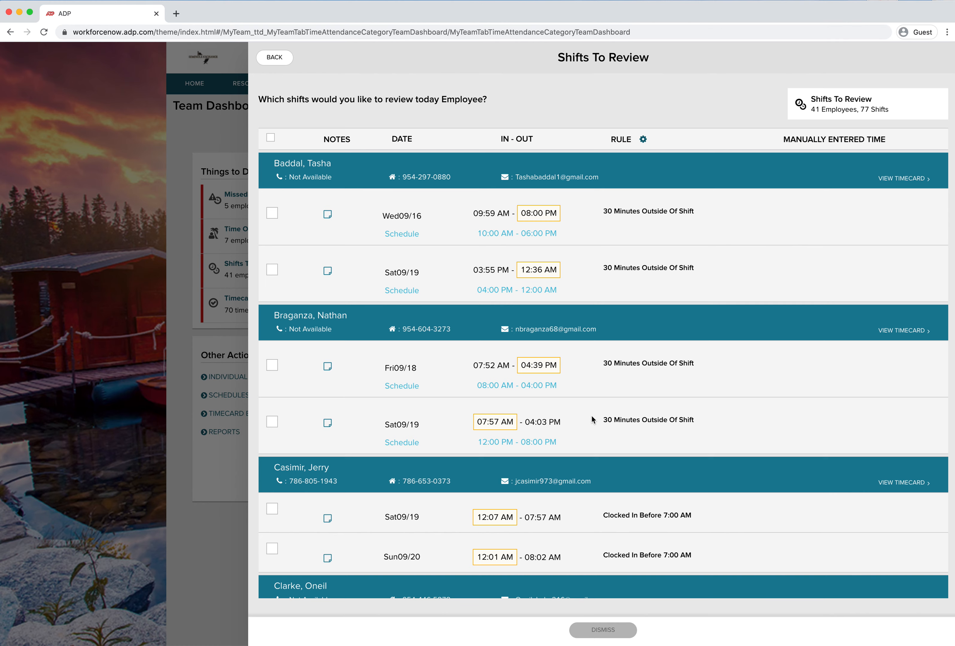
{"action": "scroll", "coordinate": [592, 416], "scroll_direction": "down", "scroll_amount": 3}
{"action": "scroll", "coordinate": [592, 417], "scroll_direction": "up", "scroll_amount": 3}
{"action": "scroll", "coordinate": [676, 446], "scroll_direction": "down", "scroll_amount": 1}
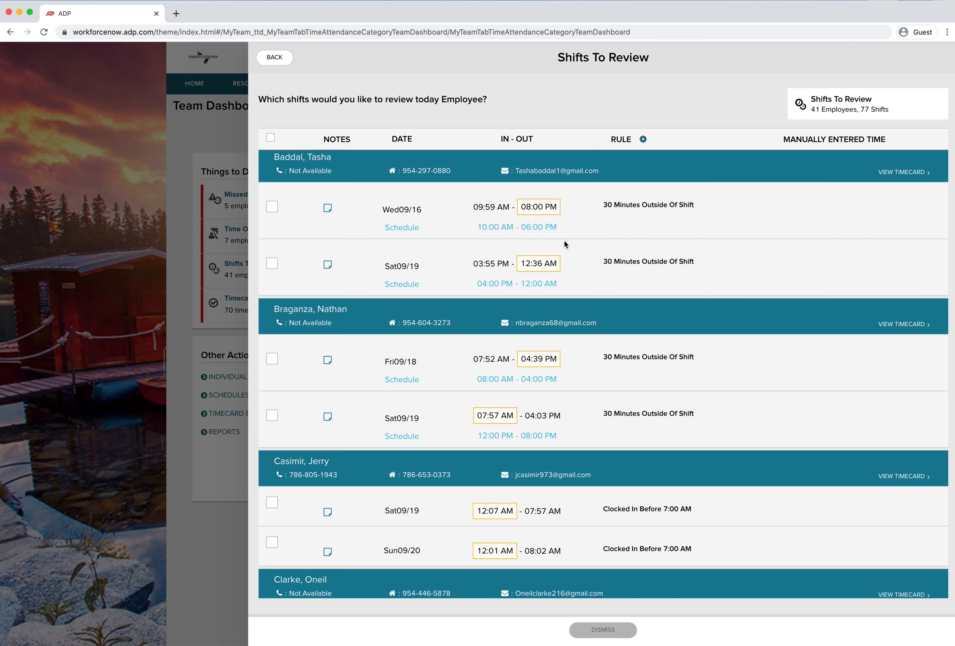
{"action": "scroll", "coordinate": [647, 388], "scroll_direction": "down", "scroll_amount": 6}
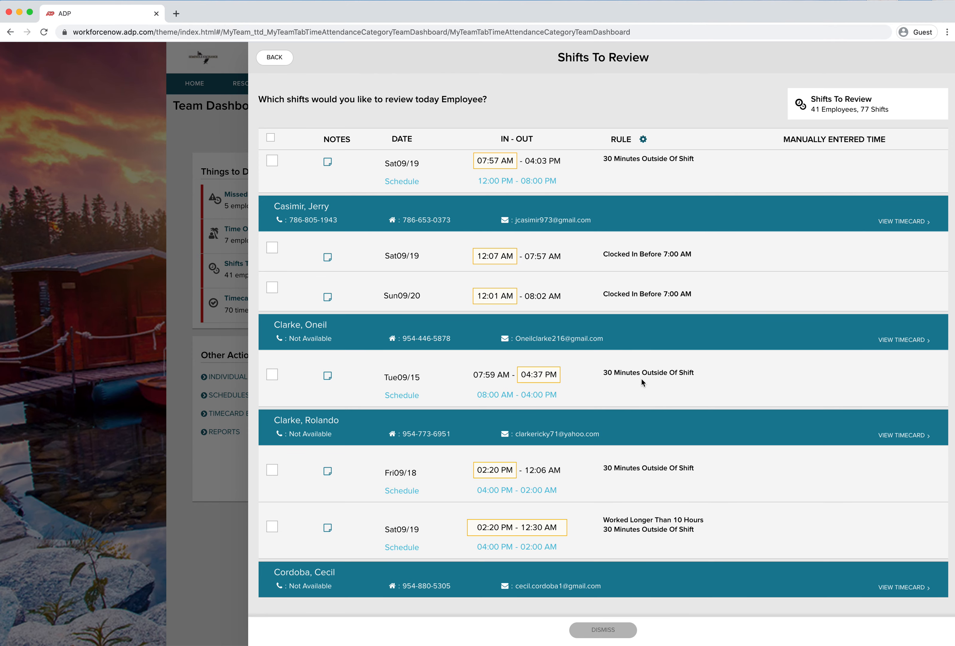
{"action": "scroll", "coordinate": [643, 381], "scroll_direction": "down", "scroll_amount": 3}
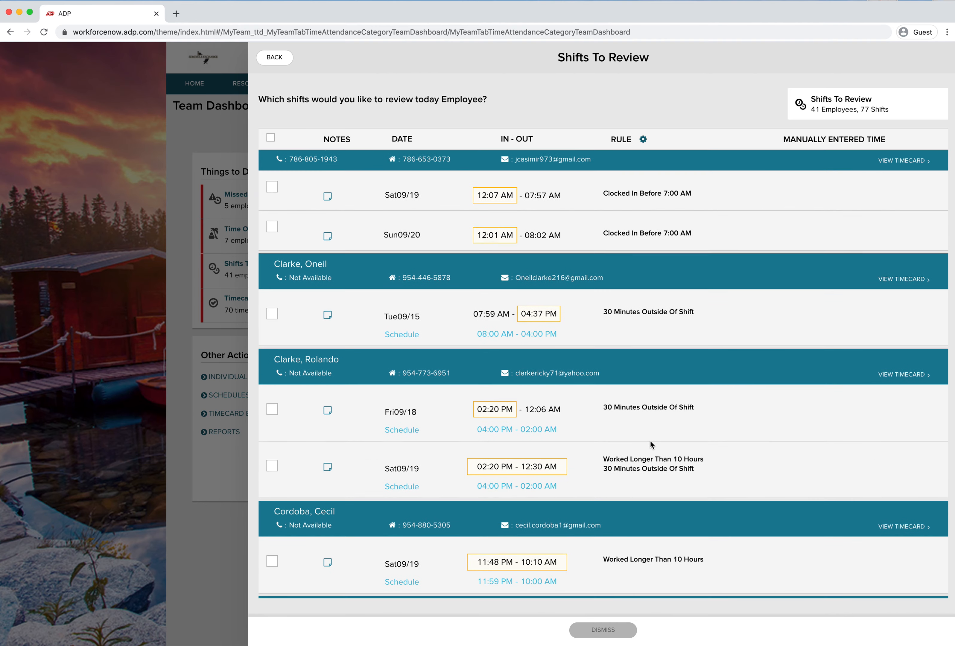
{"action": "scroll", "coordinate": [651, 444], "scroll_direction": "down", "scroll_amount": 4}
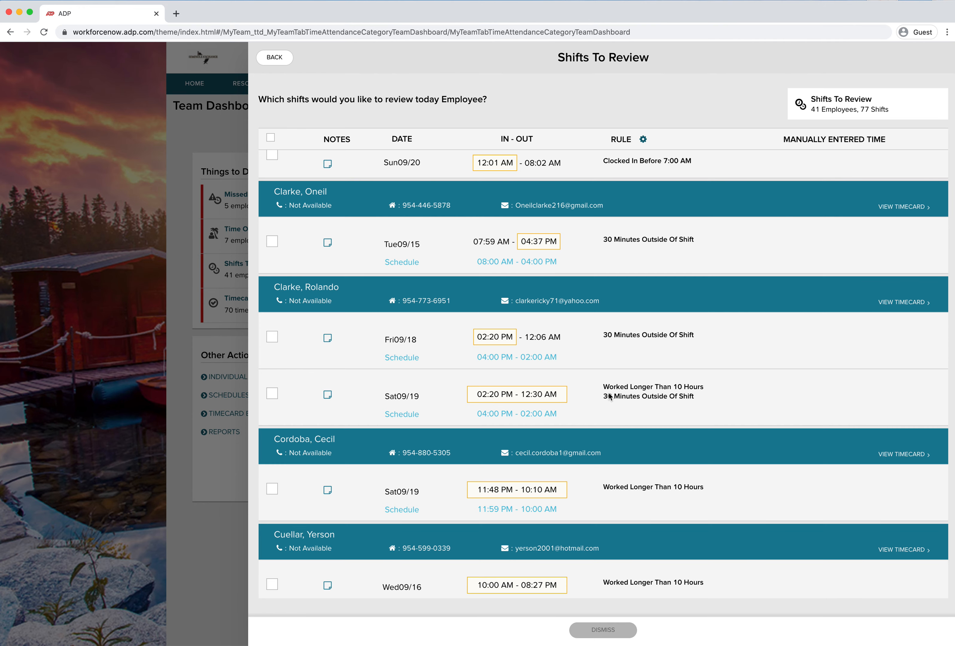
{"action": "scroll", "coordinate": [642, 405], "scroll_direction": "down", "scroll_amount": 1}
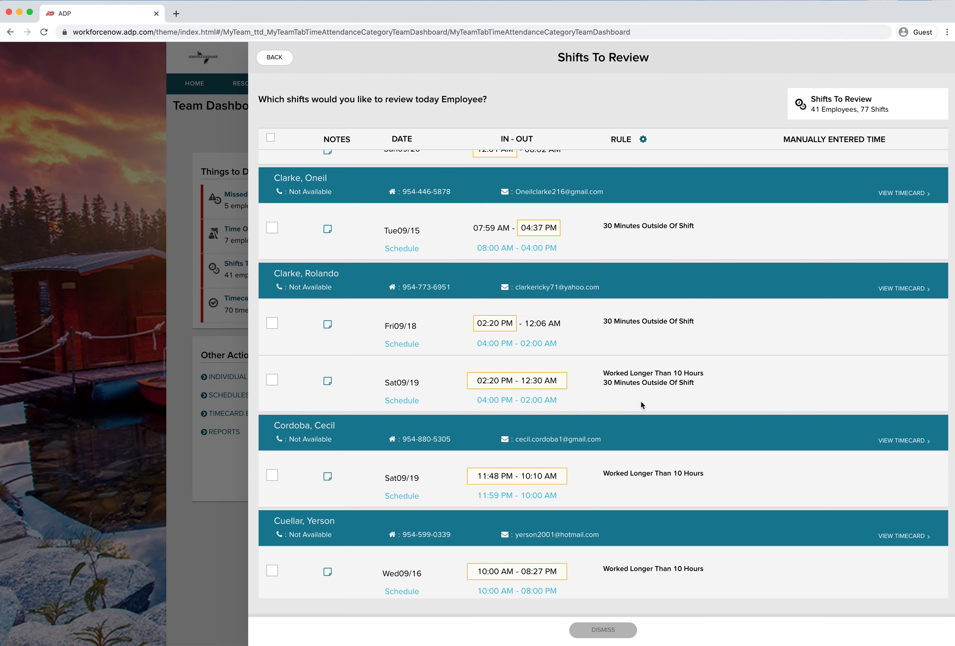
{"action": "scroll", "coordinate": [622, 445], "scroll_direction": "down", "scroll_amount": 5}
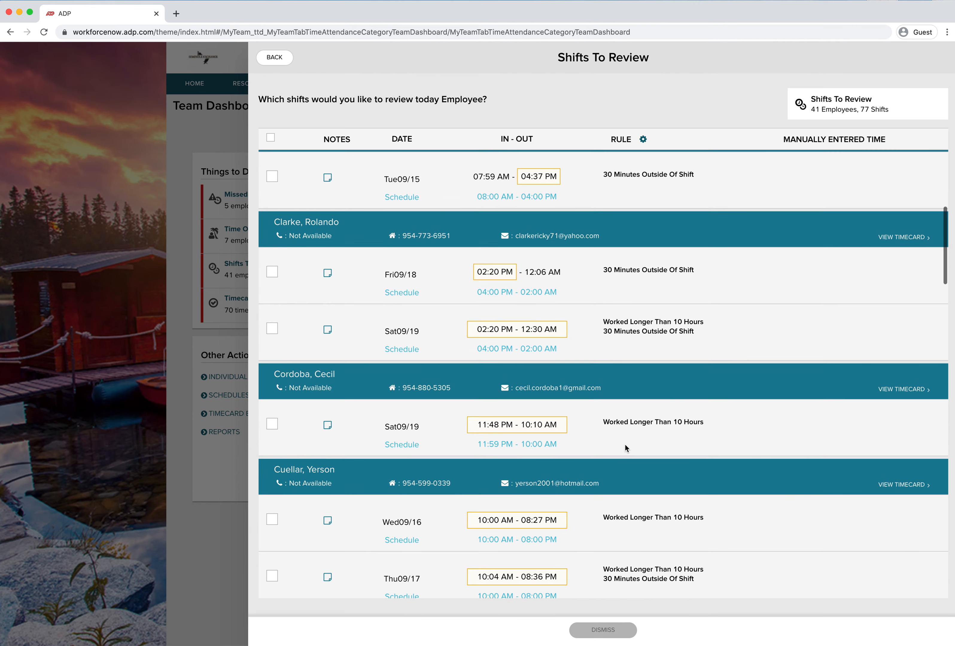
{"action": "scroll", "coordinate": [627, 444], "scroll_direction": "down", "scroll_amount": 8}
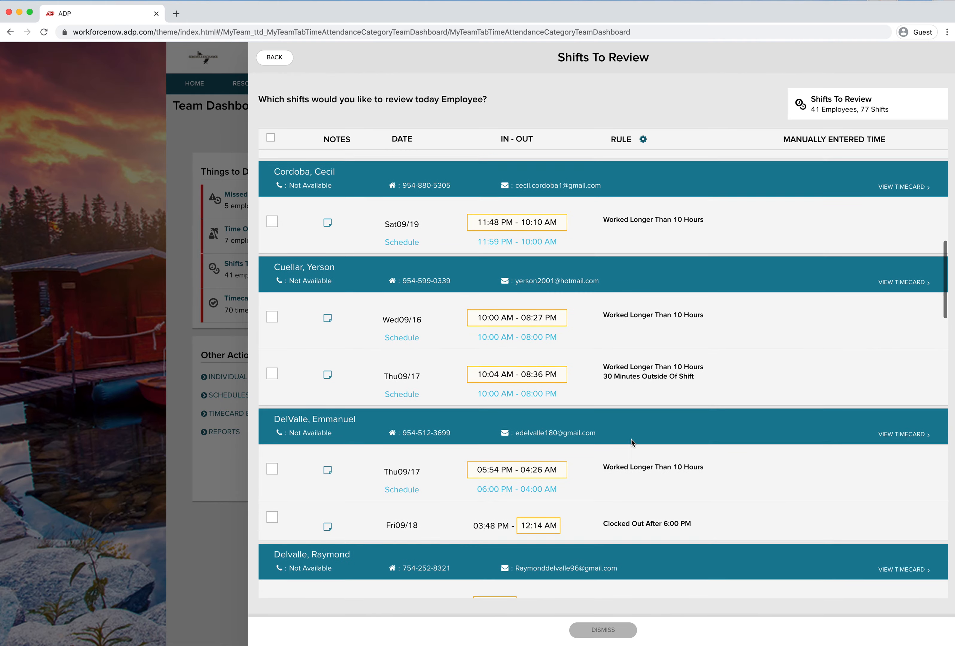
{"action": "scroll", "coordinate": [639, 430], "scroll_direction": "down", "scroll_amount": 15}
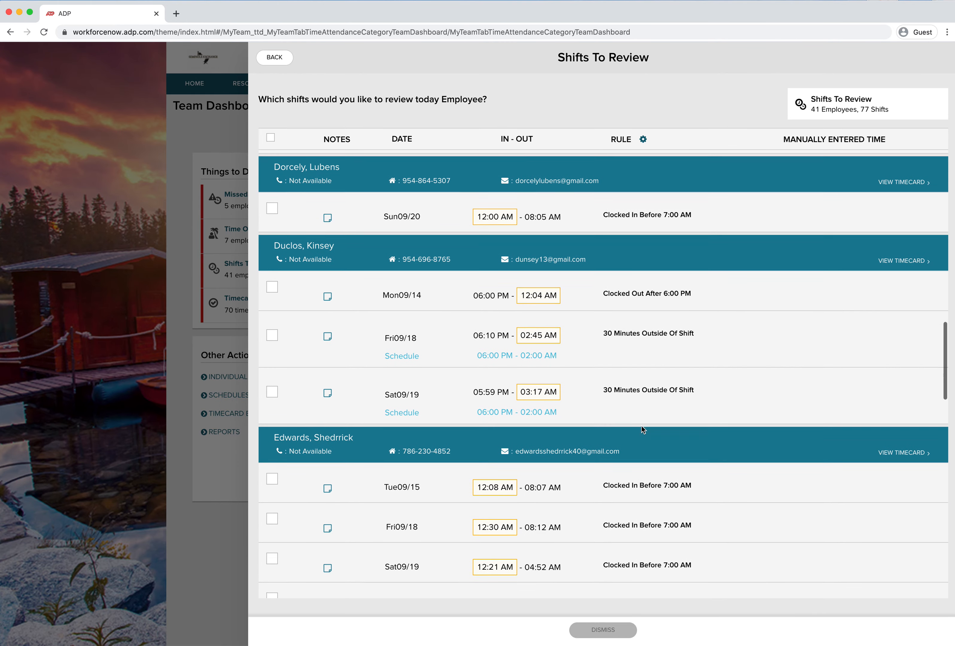
{"action": "scroll", "coordinate": [642, 430], "scroll_direction": "down", "scroll_amount": 1}
{"action": "scroll", "coordinate": [642, 429], "scroll_direction": "down", "scroll_amount": 6}
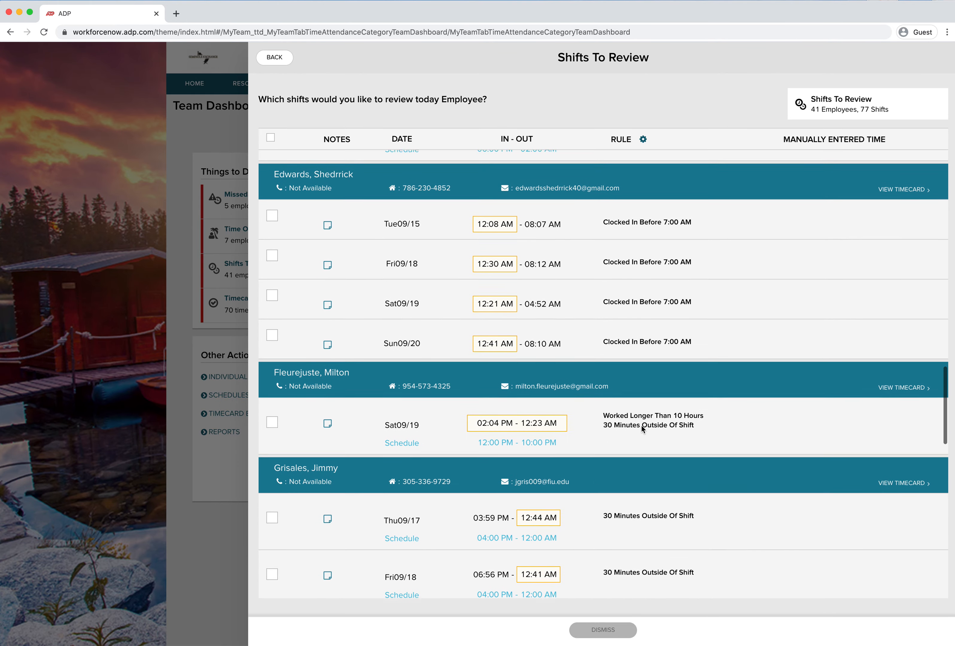
{"action": "scroll", "coordinate": [641, 431], "scroll_direction": "down", "scroll_amount": 10}
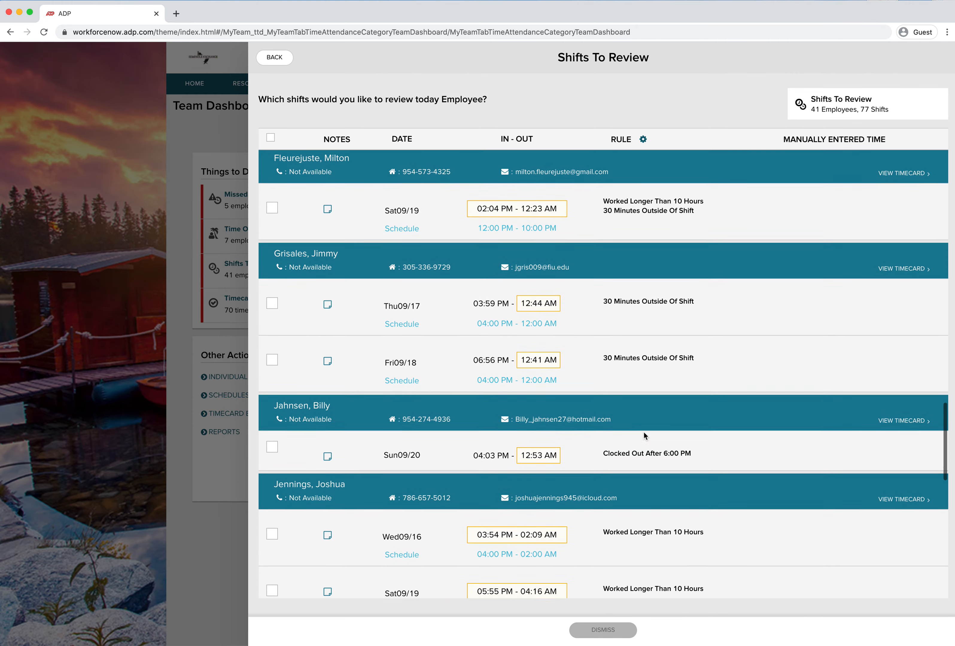
{"action": "scroll", "coordinate": [647, 437], "scroll_direction": "down", "scroll_amount": 9}
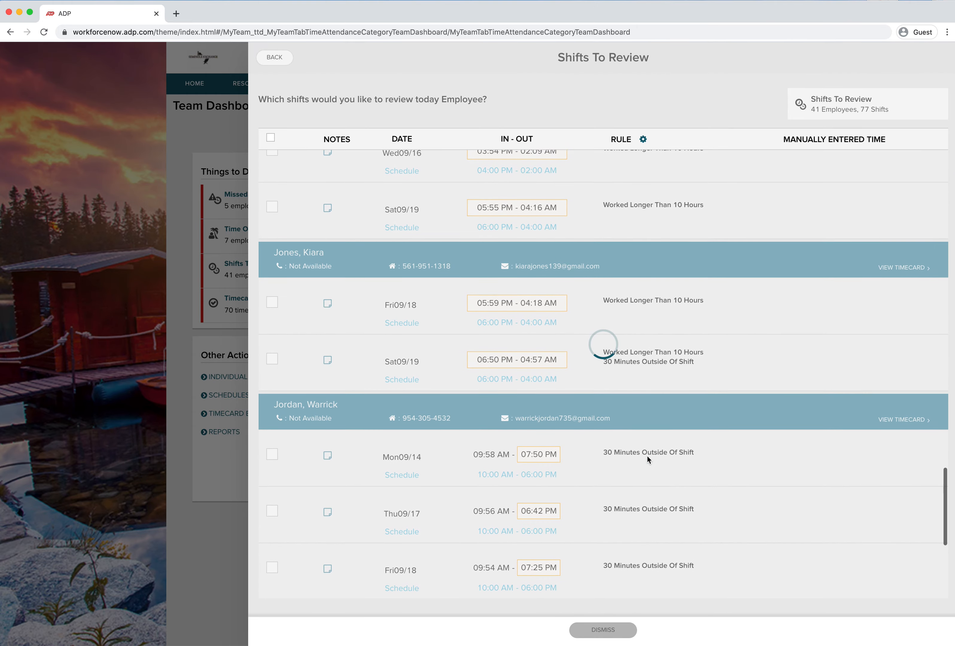
{"action": "scroll", "coordinate": [659, 466], "scroll_direction": "down", "scroll_amount": 20}
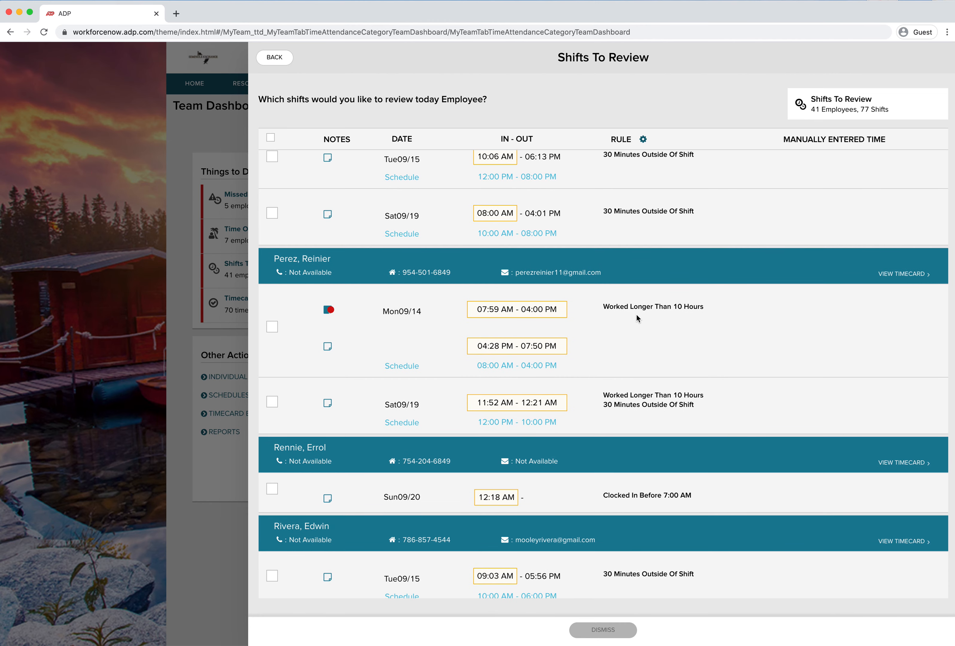
{"action": "scroll", "coordinate": [643, 375], "scroll_direction": "down", "scroll_amount": 2}
{"action": "scroll", "coordinate": [644, 378], "scroll_direction": "down", "scroll_amount": 1}
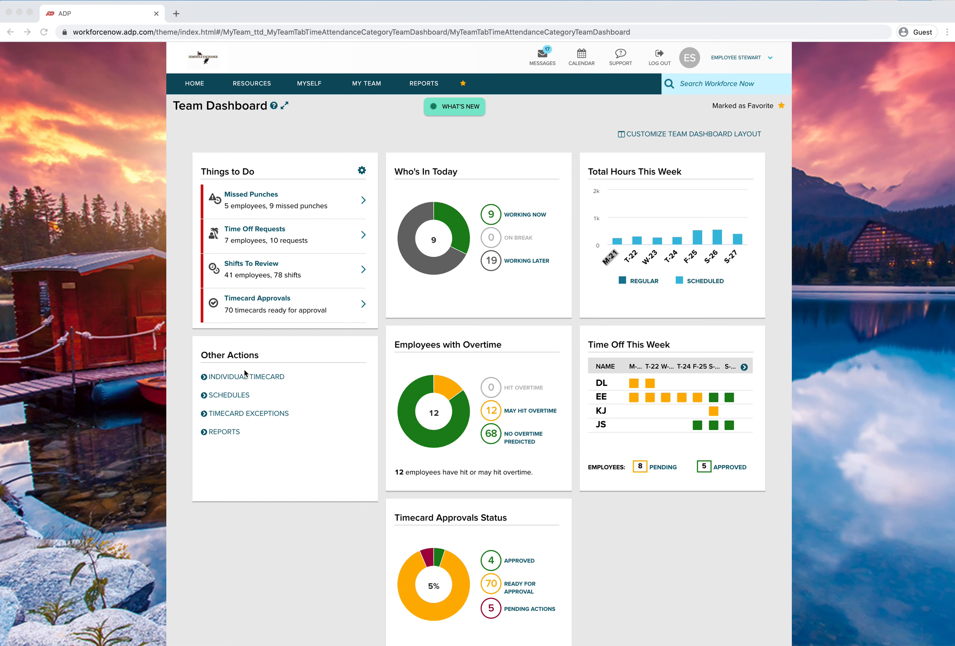
Open Timecard Exceptions and browse the exceptions table, scrolling down the employees and across the exception columns
{"action": "left_click", "coordinate": [256, 412]}
{"action": "left_click", "coordinate": [256, 411]}
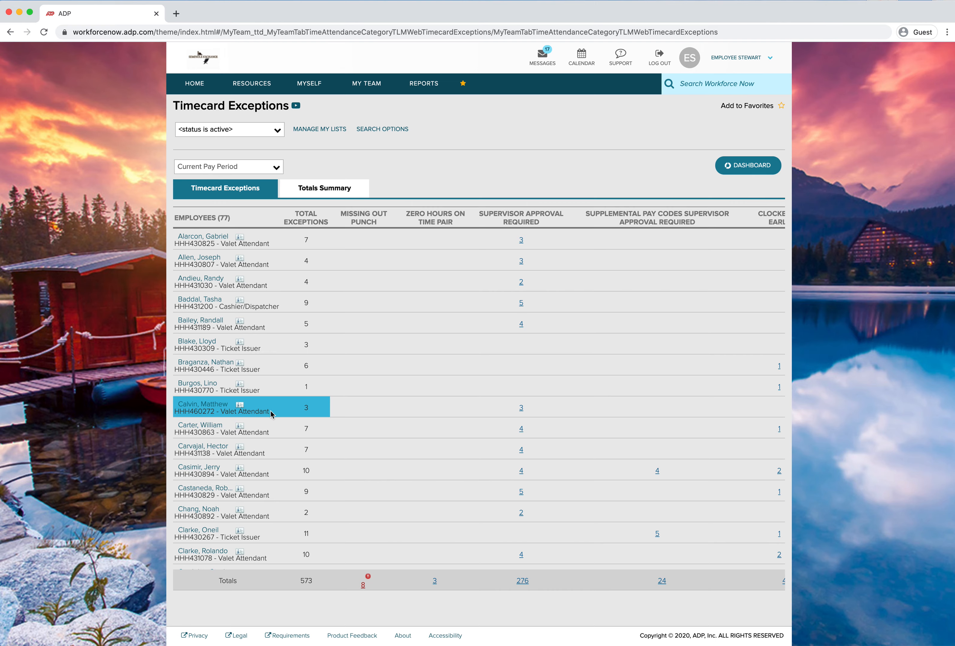
{"action": "scroll", "coordinate": [412, 412], "scroll_direction": "down", "scroll_amount": 10}
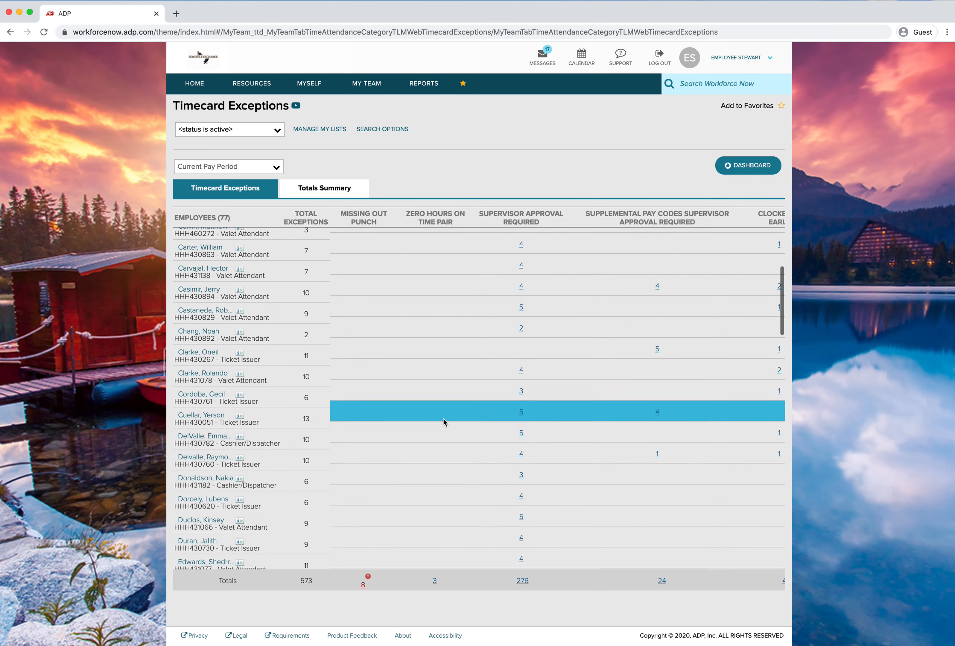
{"action": "scroll", "coordinate": [313, 400], "scroll_direction": "down", "scroll_amount": 15}
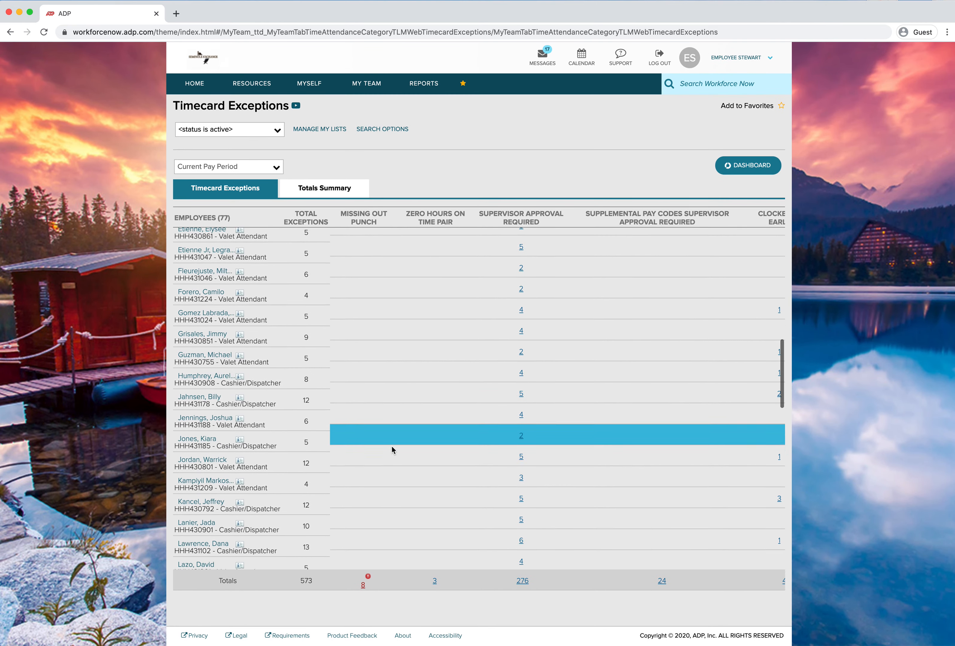
{"action": "scroll", "coordinate": [392, 446], "scroll_direction": "down", "scroll_amount": 15}
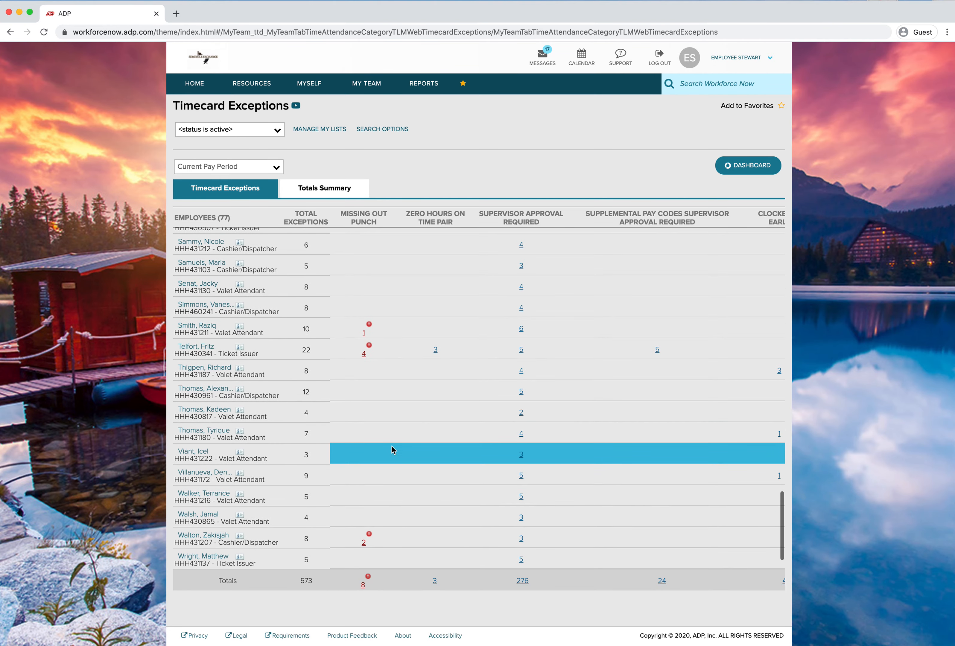
{"action": "scroll", "coordinate": [398, 483], "scroll_direction": "up", "scroll_amount": 20}
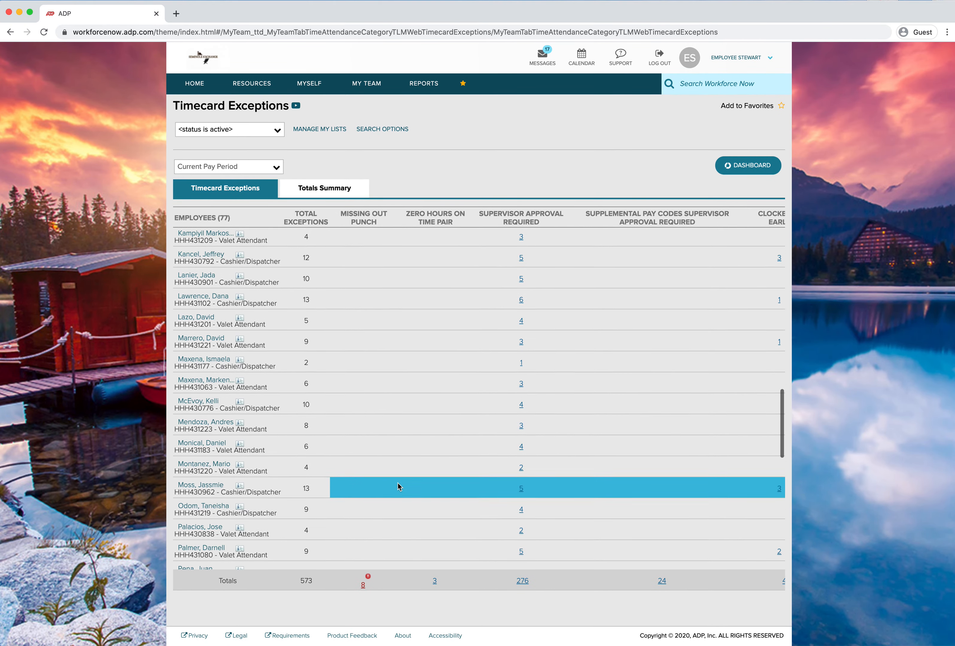
{"action": "scroll", "coordinate": [397, 483], "scroll_direction": "up", "scroll_amount": 15}
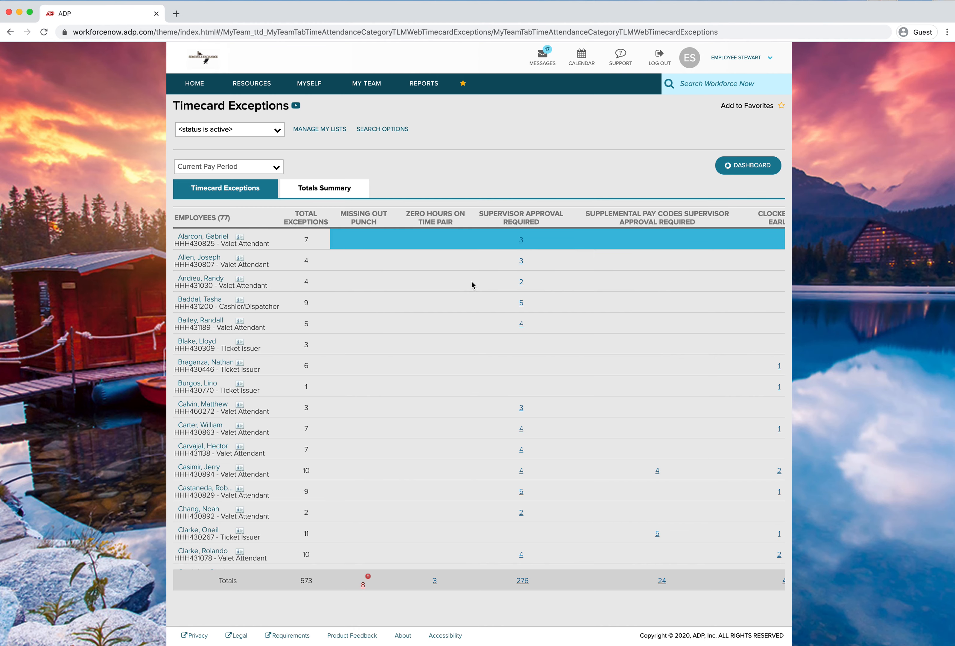
{"action": "scroll", "coordinate": [349, 542], "scroll_direction": "right", "scroll_amount": 3}
{"action": "left_click_drag", "start_coordinate": [368, 570], "coordinate": [541, 568]}
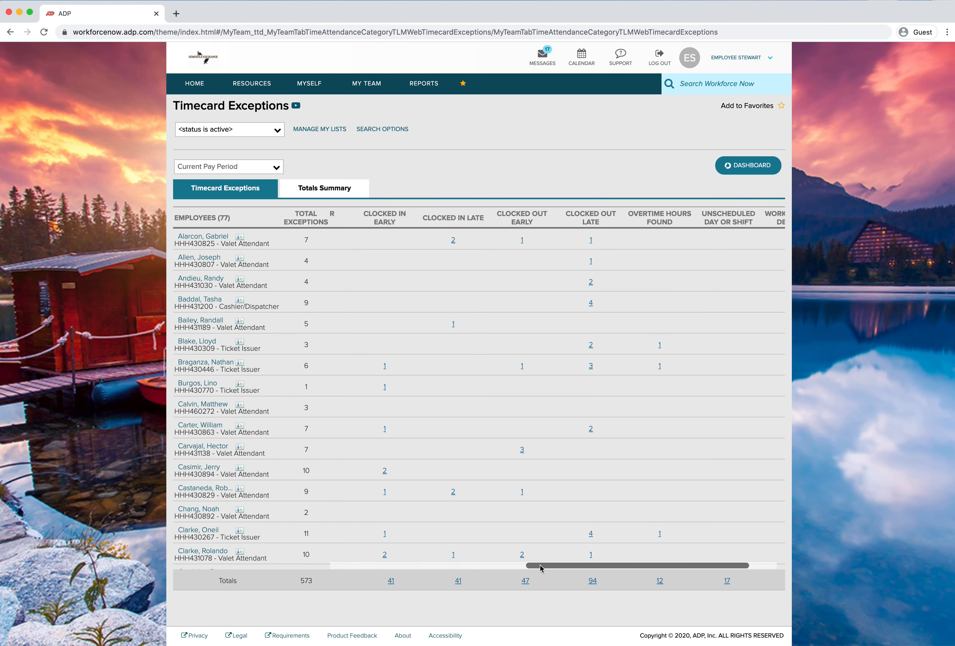
{"action": "left_click_drag", "start_coordinate": [539, 565], "coordinate": [345, 564]}
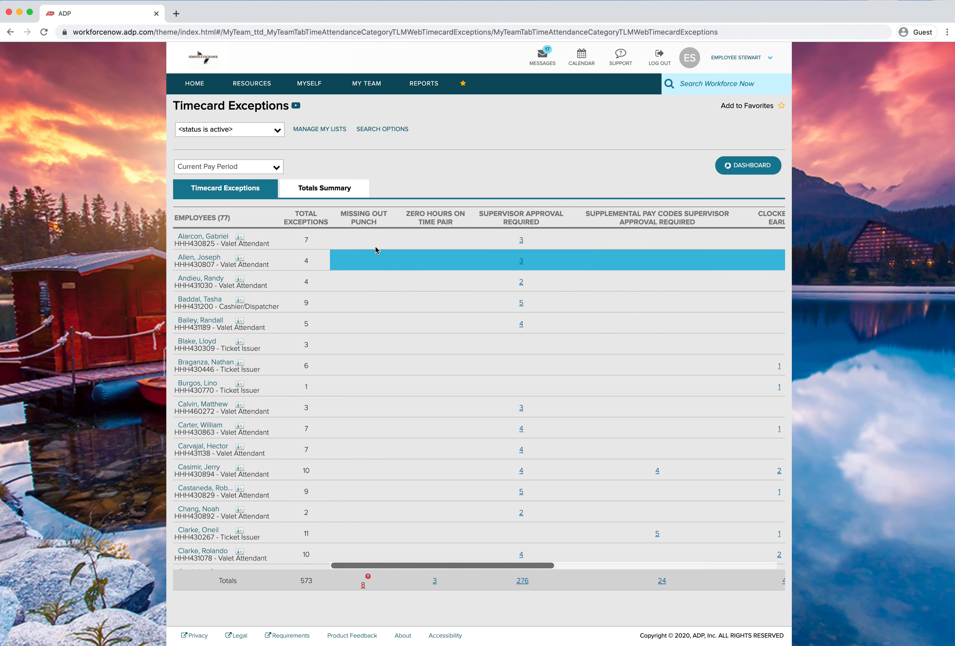
Scroll through the Timecard Exceptions table, down the employee list and across the exception columns
{"action": "scroll", "coordinate": [368, 432], "scroll_direction": "down", "scroll_amount": 1}
{"action": "scroll", "coordinate": [368, 432], "scroll_direction": "down", "scroll_amount": 1}
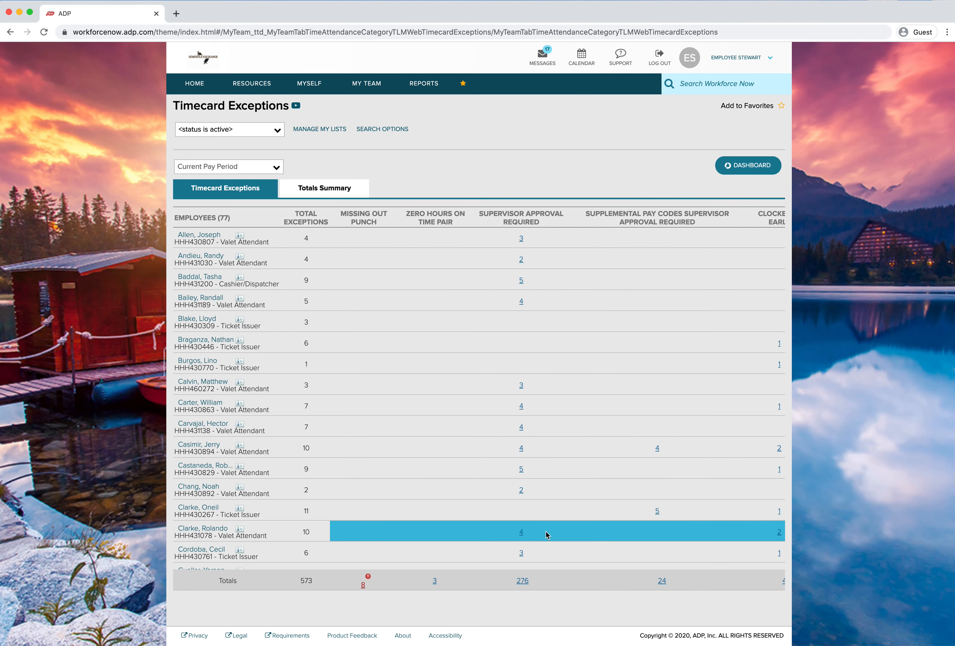
{"action": "scroll", "coordinate": [602, 381], "scroll_direction": "right", "scroll_amount": 3}
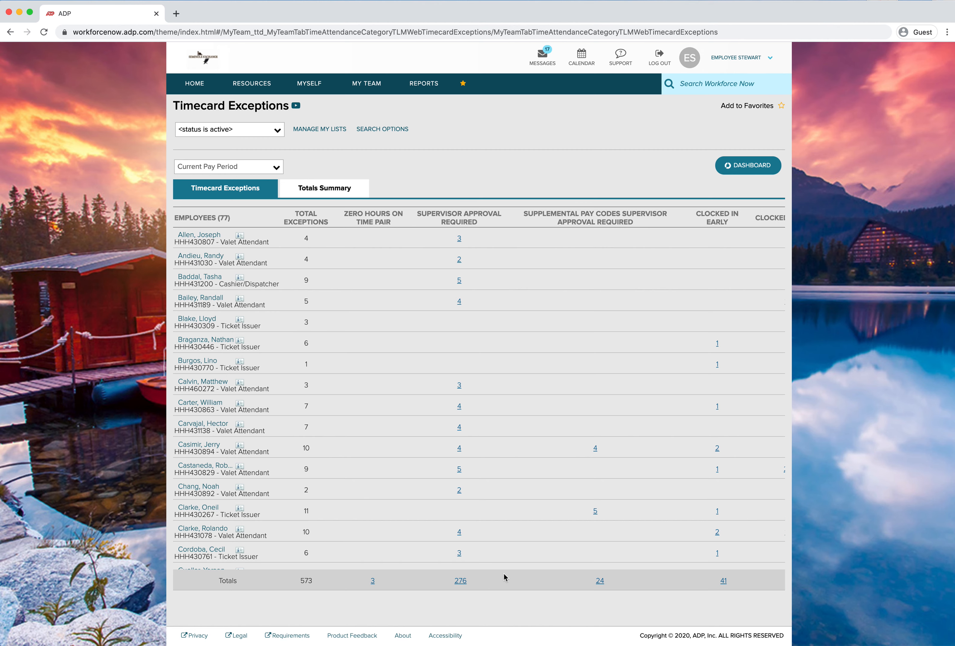
{"action": "scroll", "coordinate": [502, 539], "scroll_direction": "right", "scroll_amount": 5}
{"action": "scroll", "coordinate": [488, 542], "scroll_direction": "right", "scroll_amount": 10}
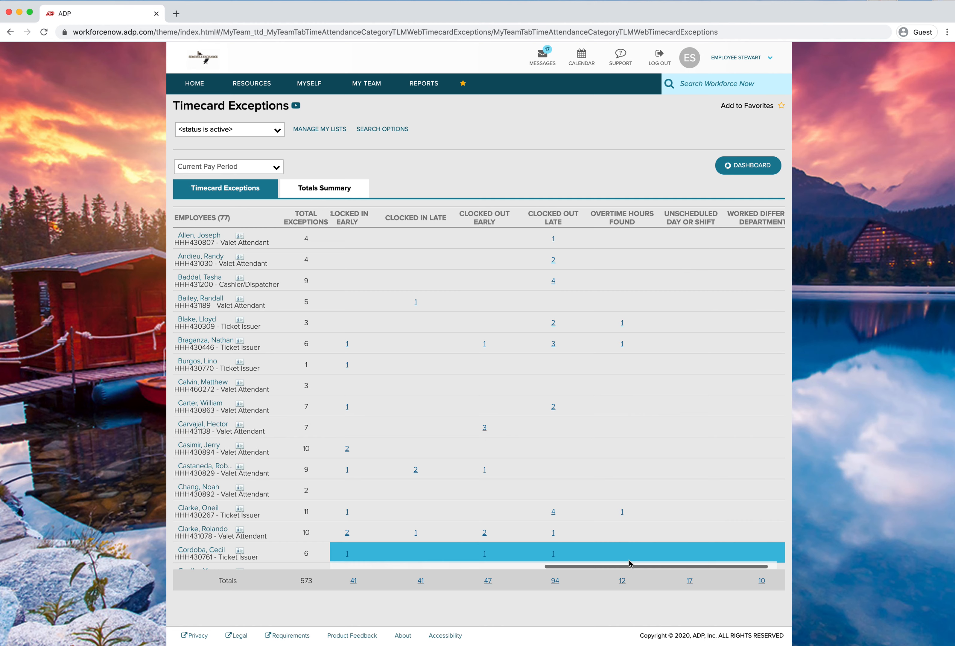
{"action": "scroll", "coordinate": [631, 563], "scroll_direction": "right", "scroll_amount": 2}
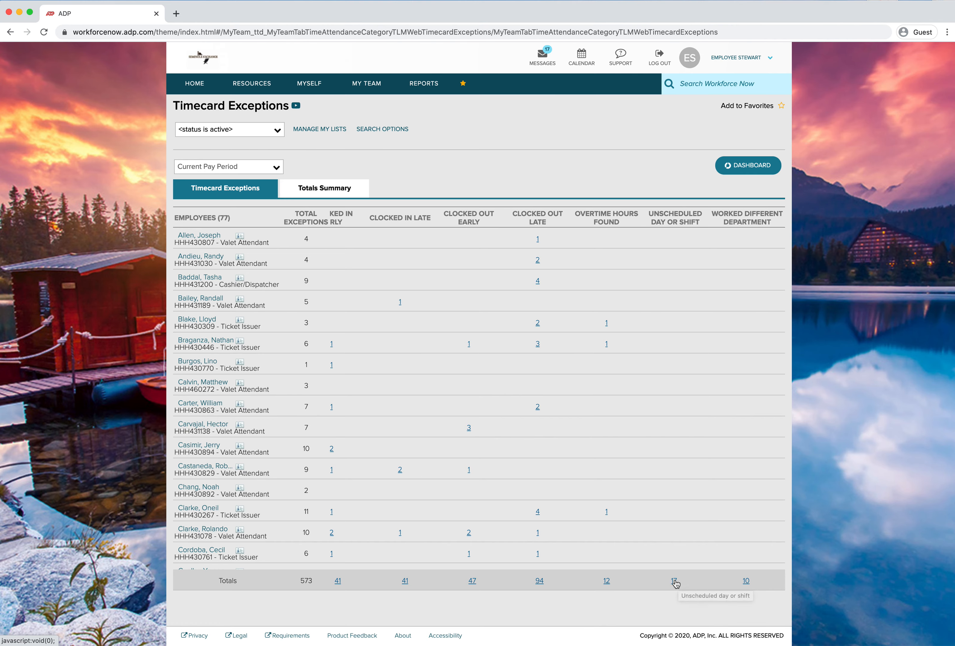
{"action": "scroll", "coordinate": [585, 548], "scroll_direction": "left", "scroll_amount": 5}
{"action": "scroll", "coordinate": [588, 547], "scroll_direction": "left", "scroll_amount": 3}
{"action": "scroll", "coordinate": [587, 546], "scroll_direction": "right", "scroll_amount": 3}
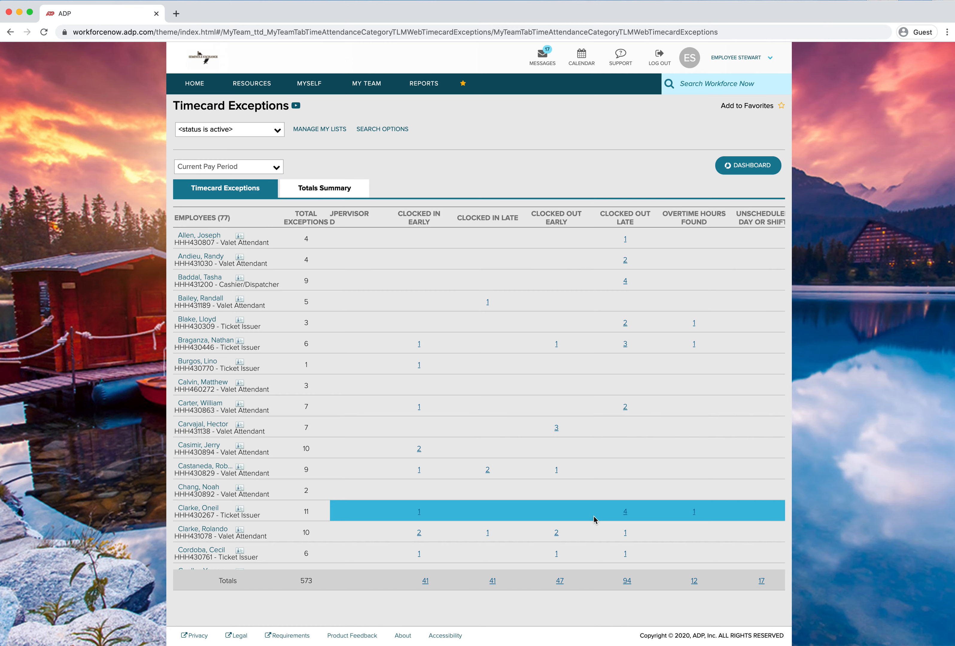
Open the Clocked In Late exception details from its column total and scroll through the employees' punches
{"action": "left_click", "coordinate": [492, 581]}
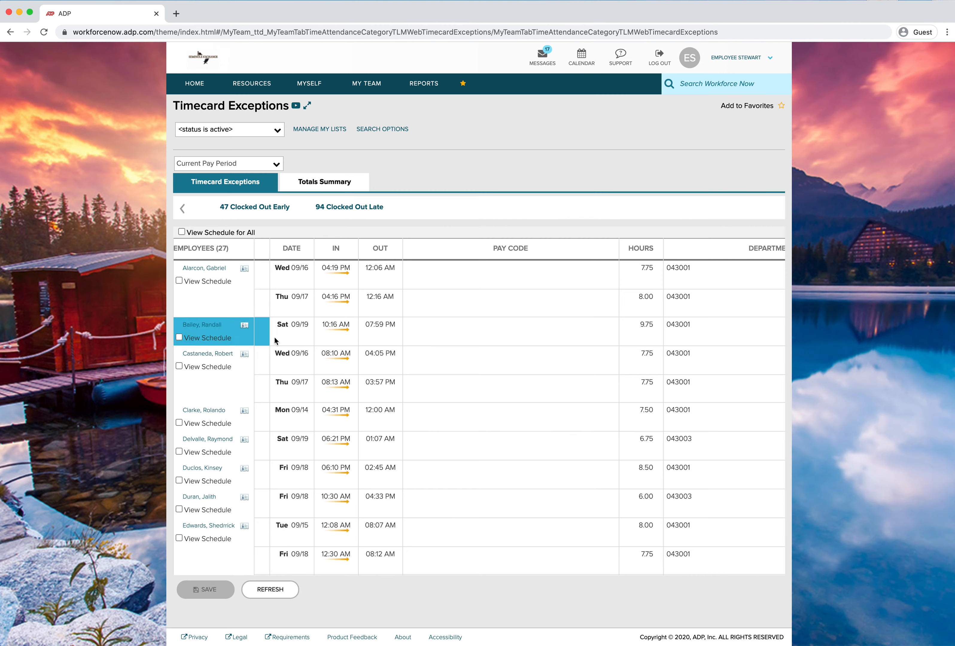
{"action": "scroll", "coordinate": [237, 361], "scroll_direction": "down", "scroll_amount": 1}
{"action": "scroll", "coordinate": [295, 367], "scroll_direction": "down", "scroll_amount": 10}
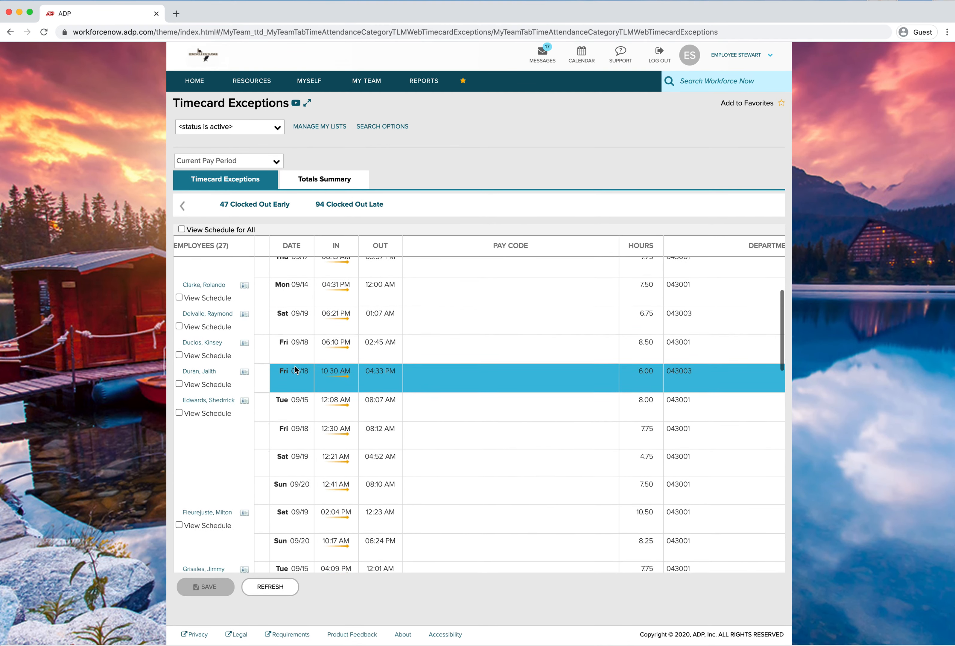
{"action": "scroll", "coordinate": [295, 366], "scroll_direction": "down", "scroll_amount": 15}
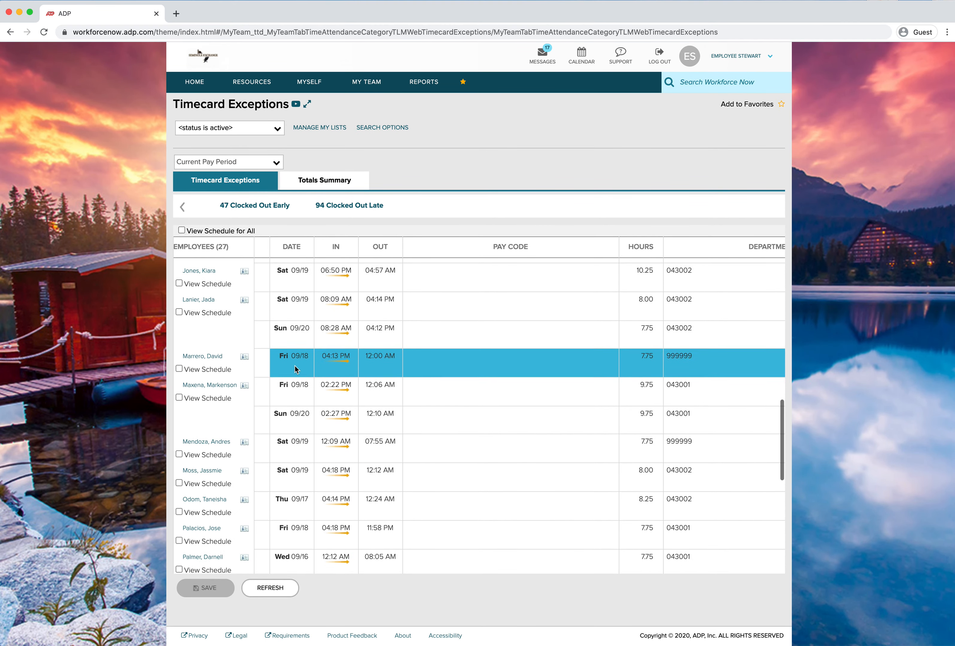
{"action": "scroll", "coordinate": [295, 366], "scroll_direction": "down", "scroll_amount": 4}
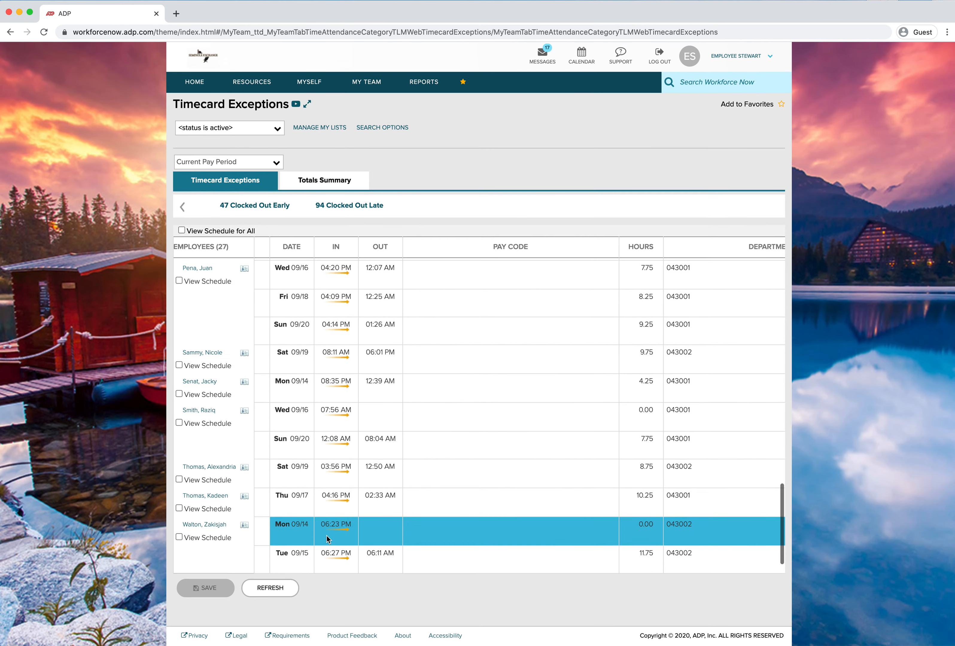
Enable View Schedule for the first six employees in the Clocked In Late list
{"action": "scroll", "coordinate": [321, 515], "scroll_direction": "up", "scroll_amount": 6}
{"action": "scroll", "coordinate": [310, 512], "scroll_direction": "up", "scroll_amount": 20}
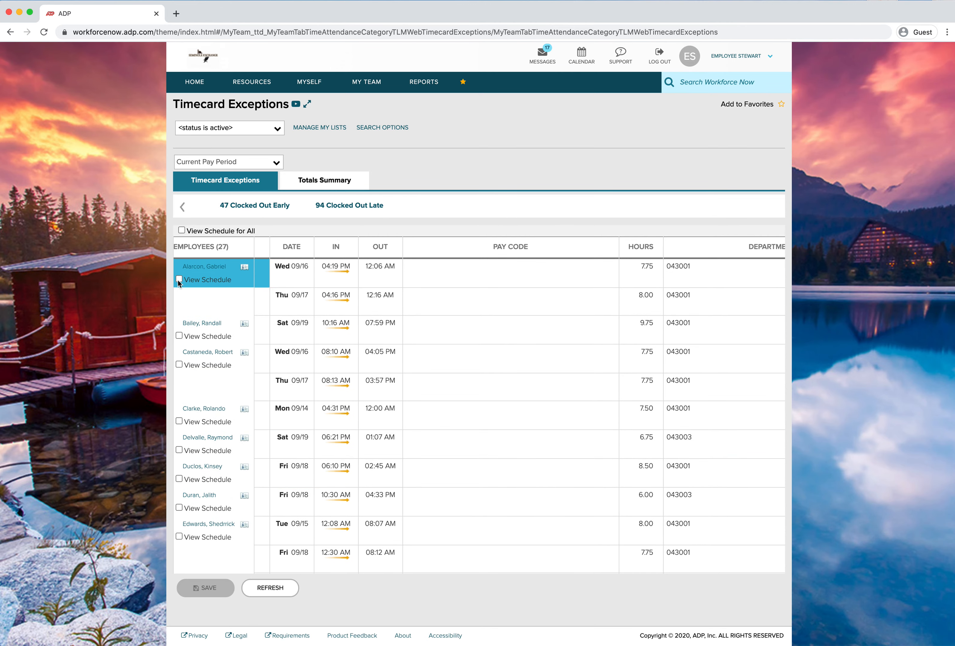
{"action": "left_click", "coordinate": [179, 280]}
{"action": "left_click", "coordinate": [179, 336]}
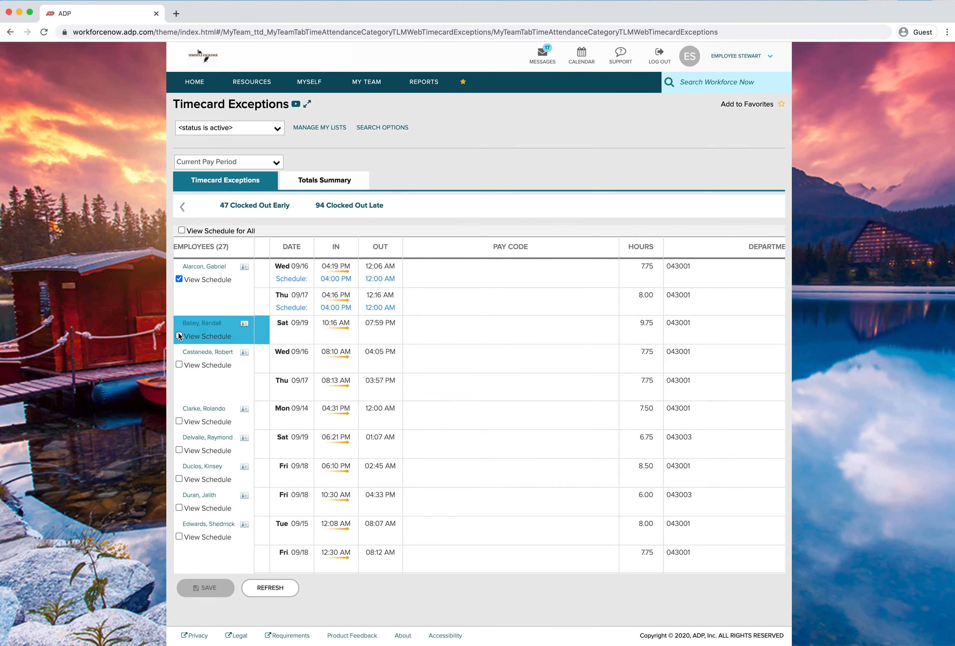
{"action": "left_click", "coordinate": [179, 365]}
{"action": "left_click", "coordinate": [179, 422]}
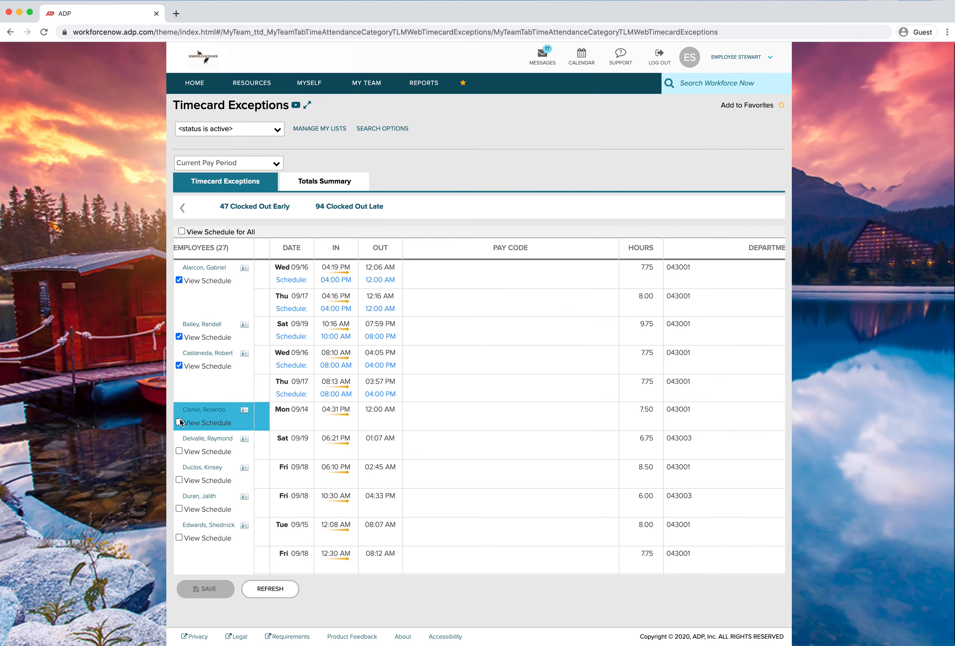
{"action": "left_click", "coordinate": [179, 450]}
{"action": "left_click", "coordinate": [179, 479]}
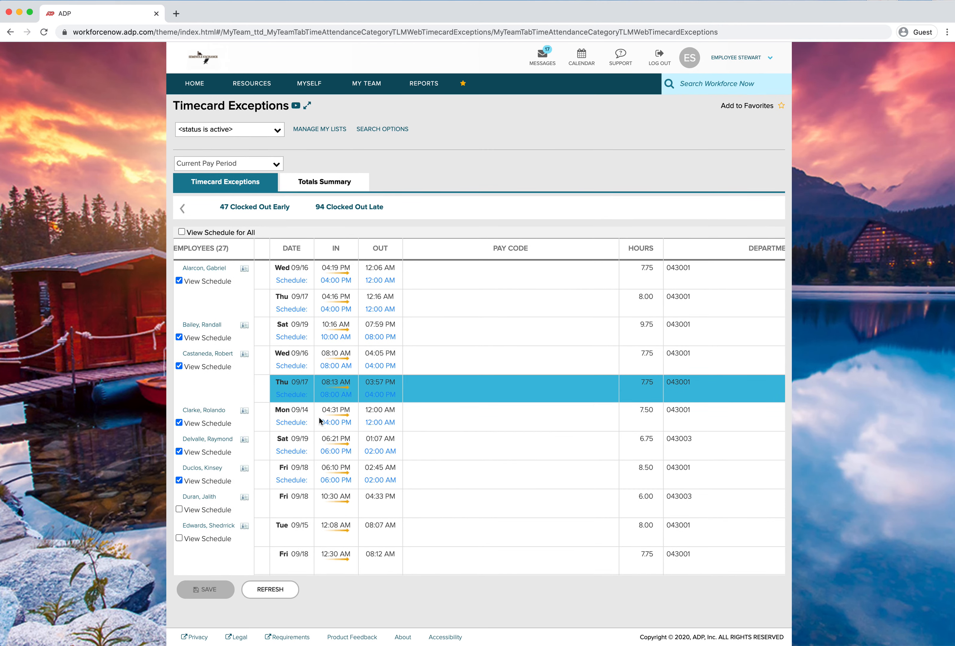
Enable View Schedule for one more employee further down the Clocked In Late list
{"action": "mouse_move", "coordinate": [341, 424]}
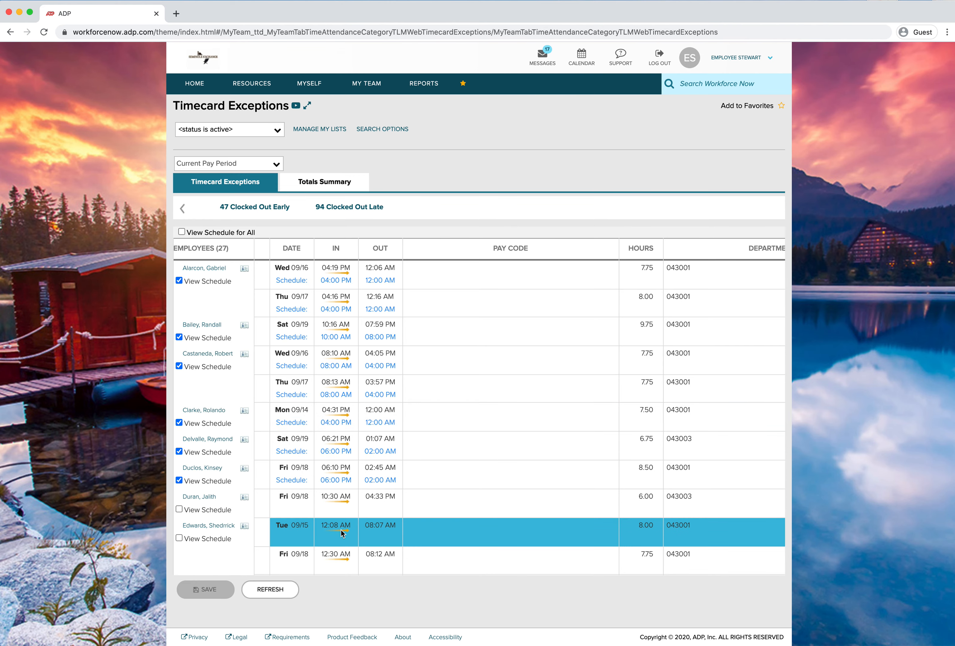
{"action": "scroll", "coordinate": [346, 527], "scroll_direction": "down", "scroll_amount": 3}
{"action": "scroll", "coordinate": [346, 526], "scroll_direction": "down", "scroll_amount": 1}
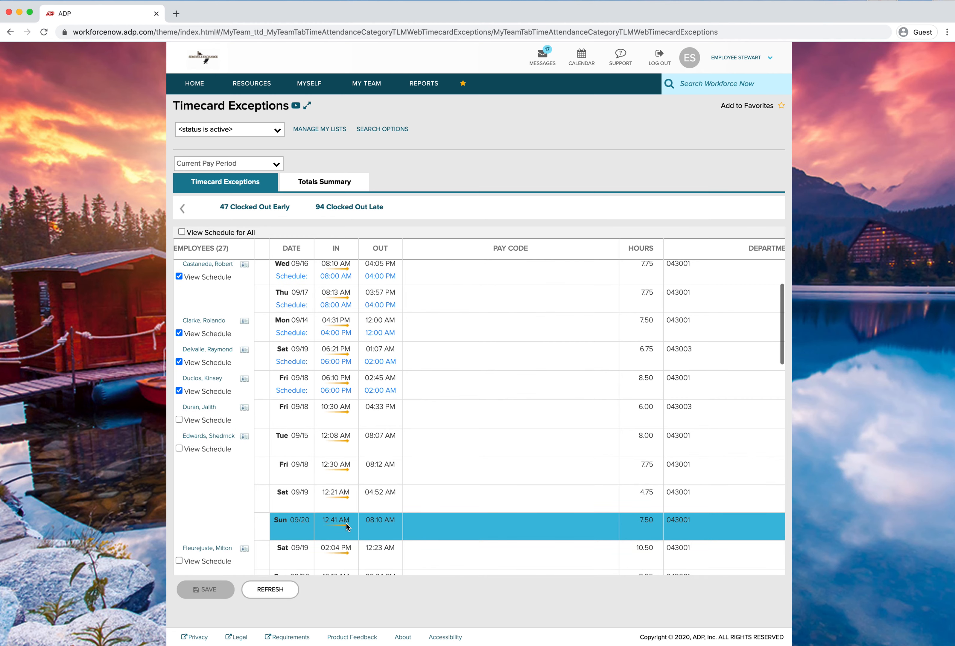
{"action": "scroll", "coordinate": [341, 537], "scroll_direction": "down", "scroll_amount": 5}
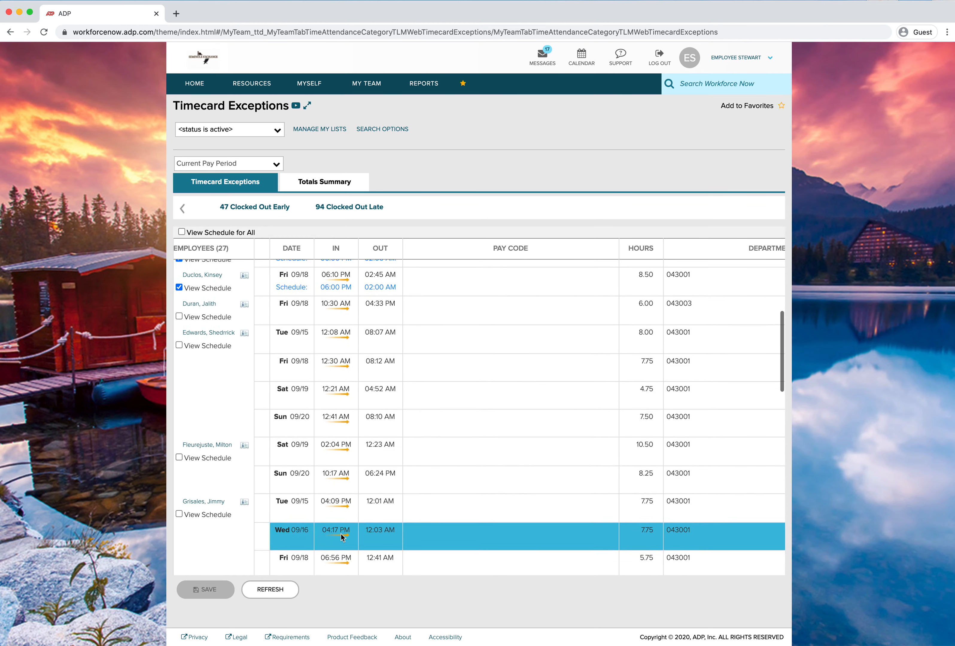
{"action": "mouse_move", "coordinate": [335, 460]}
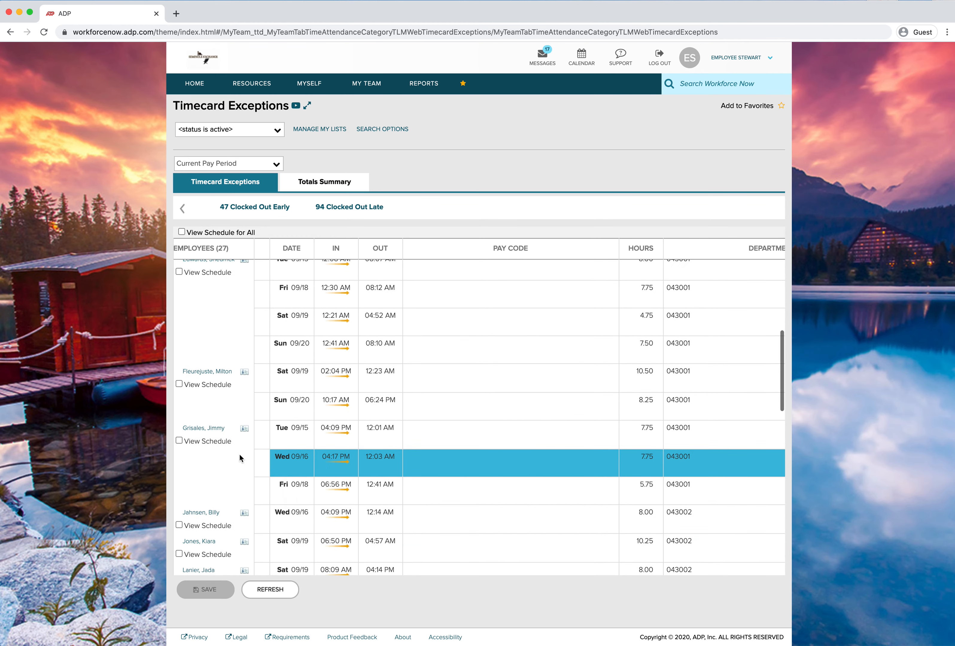
{"action": "left_click", "coordinate": [179, 441]}
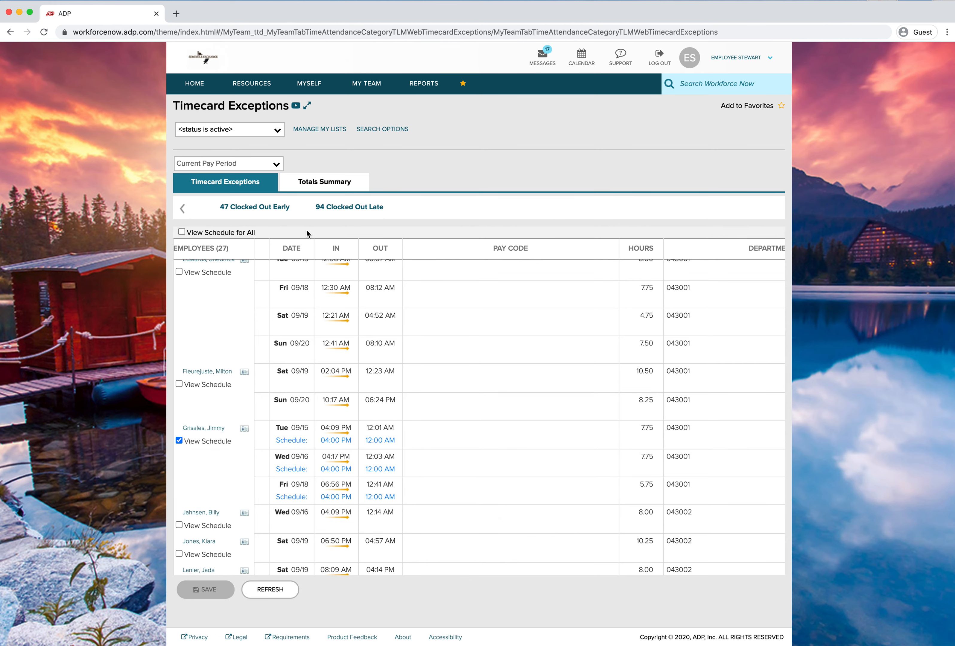
Switch to the Clocked In Early exceptions and enable View Schedule for six listed employees
{"action": "left_click", "coordinate": [183, 208]}
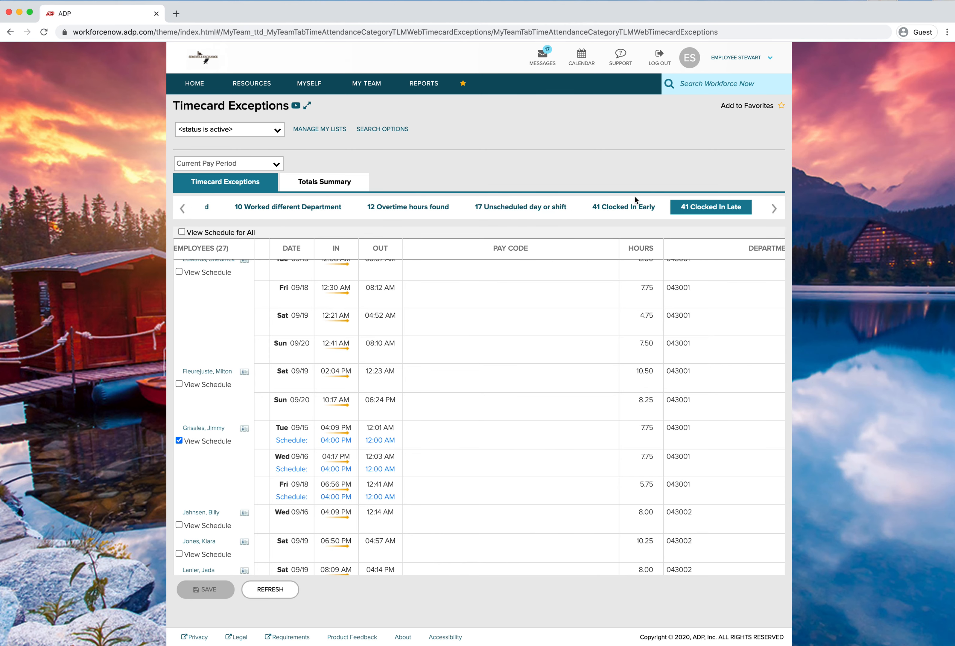
{"action": "left_click", "coordinate": [619, 209]}
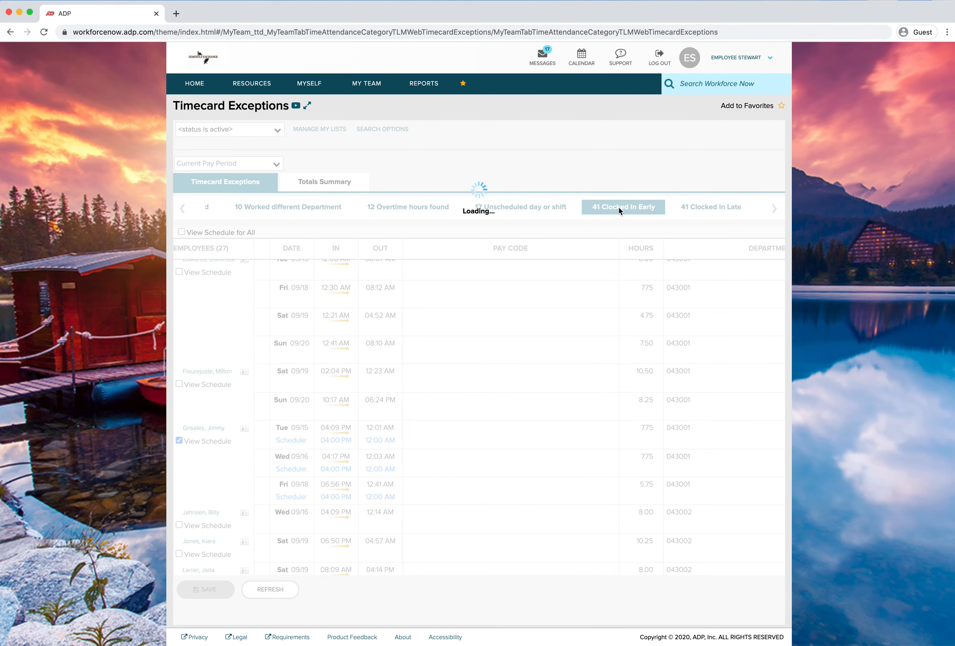
{"action": "scroll", "coordinate": [294, 286], "scroll_direction": "down", "scroll_amount": 1}
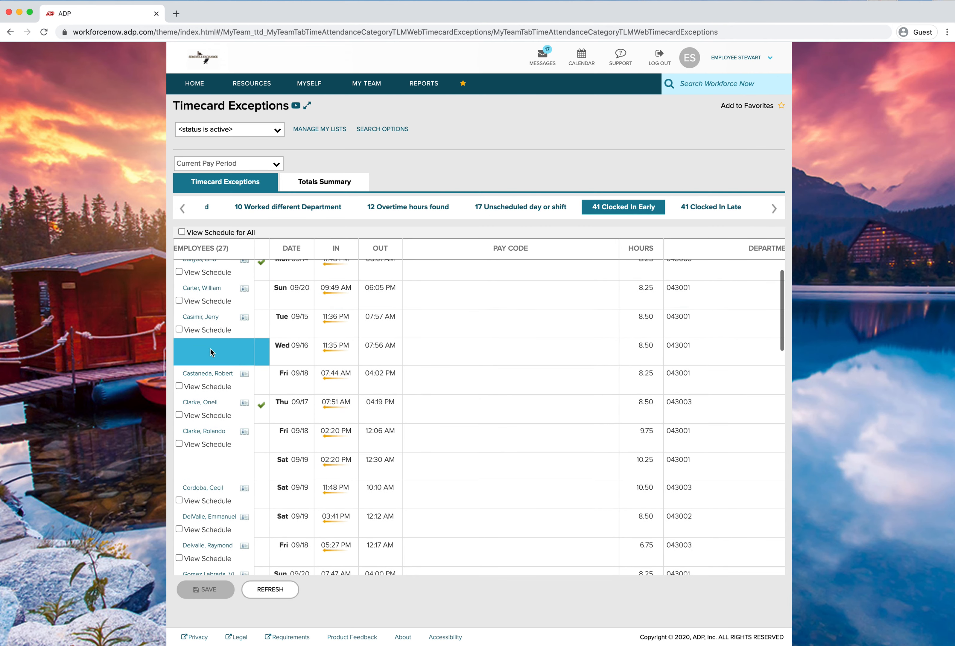
{"action": "left_click", "coordinate": [179, 329]}
{"action": "left_click", "coordinate": [178, 386]}
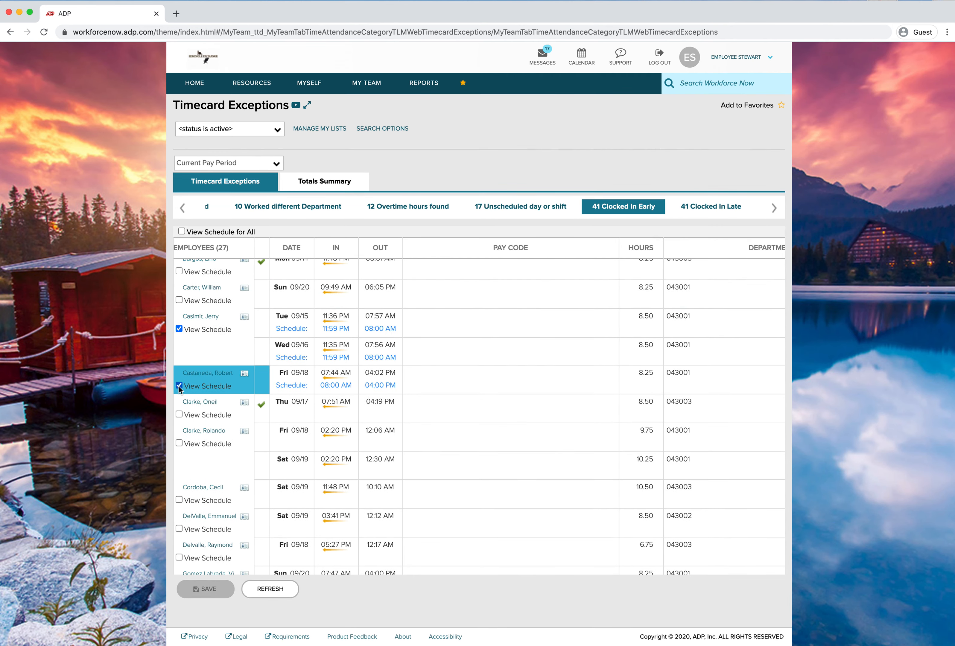
{"action": "left_click", "coordinate": [179, 415]}
{"action": "left_click", "coordinate": [179, 444]}
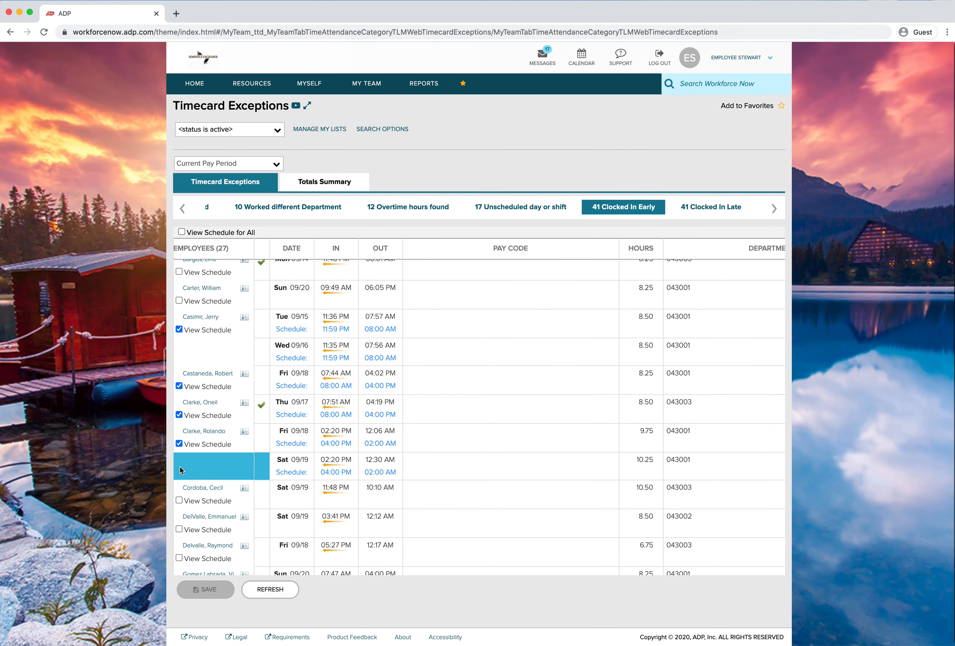
{"action": "left_click", "coordinate": [179, 500]}
{"action": "left_click", "coordinate": [179, 529]}
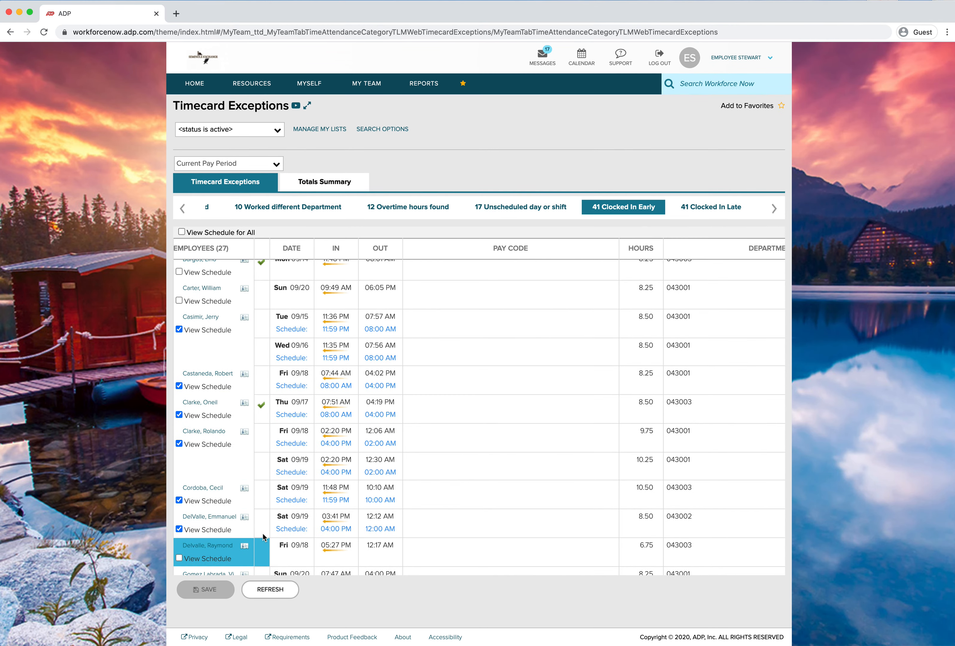
Switch to the Clocked Out Early exceptions and enable View Schedule for the first six employees
{"action": "mouse_move", "coordinate": [347, 322]}
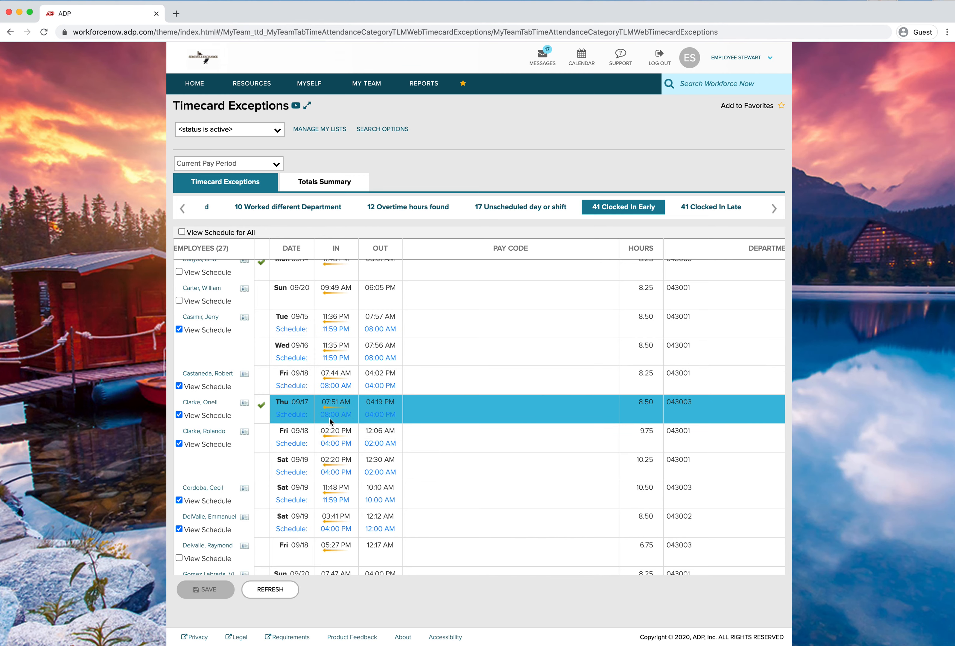
{"action": "scroll", "coordinate": [335, 416], "scroll_direction": "down", "scroll_amount": 1}
{"action": "scroll", "coordinate": [336, 420], "scroll_direction": "down", "scroll_amount": 3}
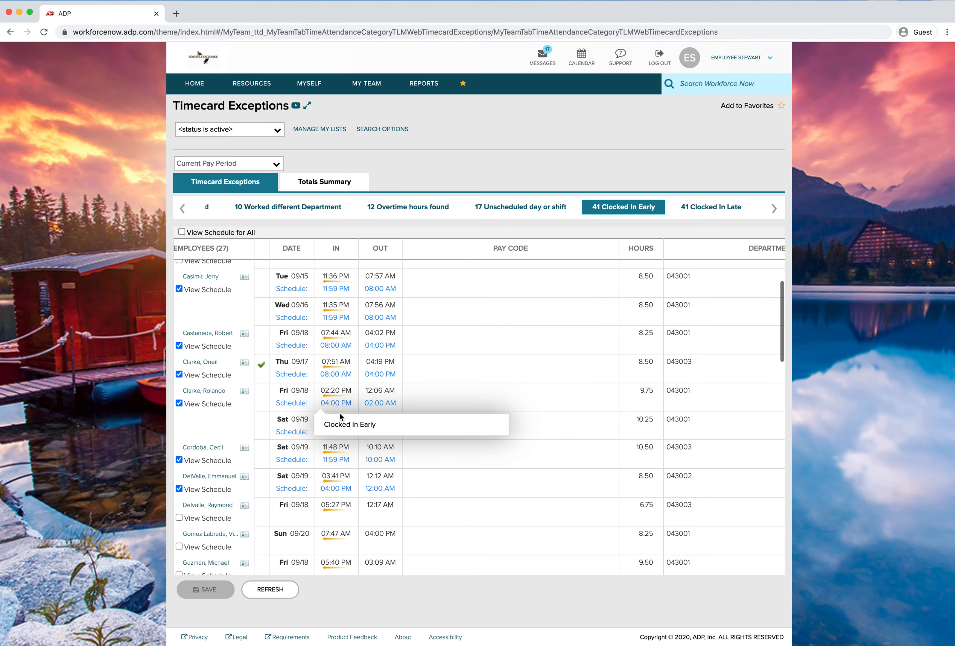
{"action": "scroll", "coordinate": [338, 450], "scroll_direction": "down", "scroll_amount": 3}
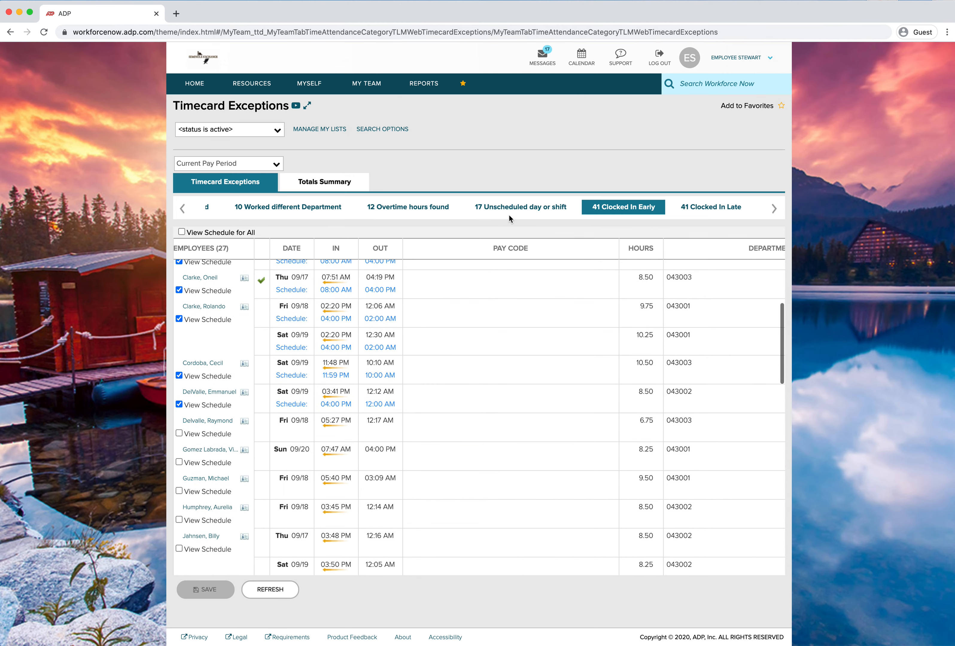
{"action": "left_click", "coordinate": [775, 209]}
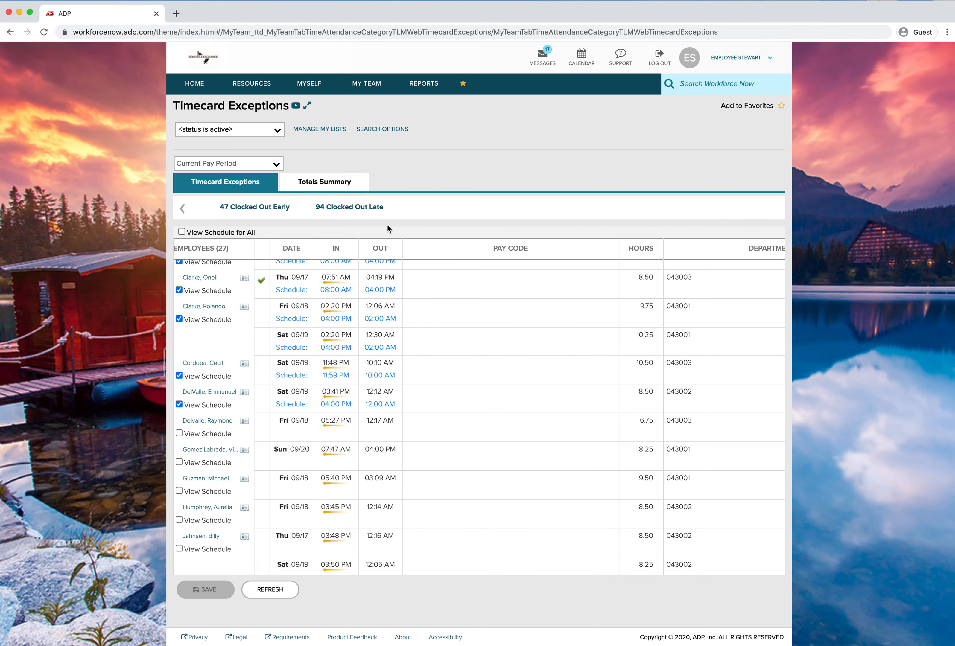
{"action": "left_click", "coordinate": [266, 207]}
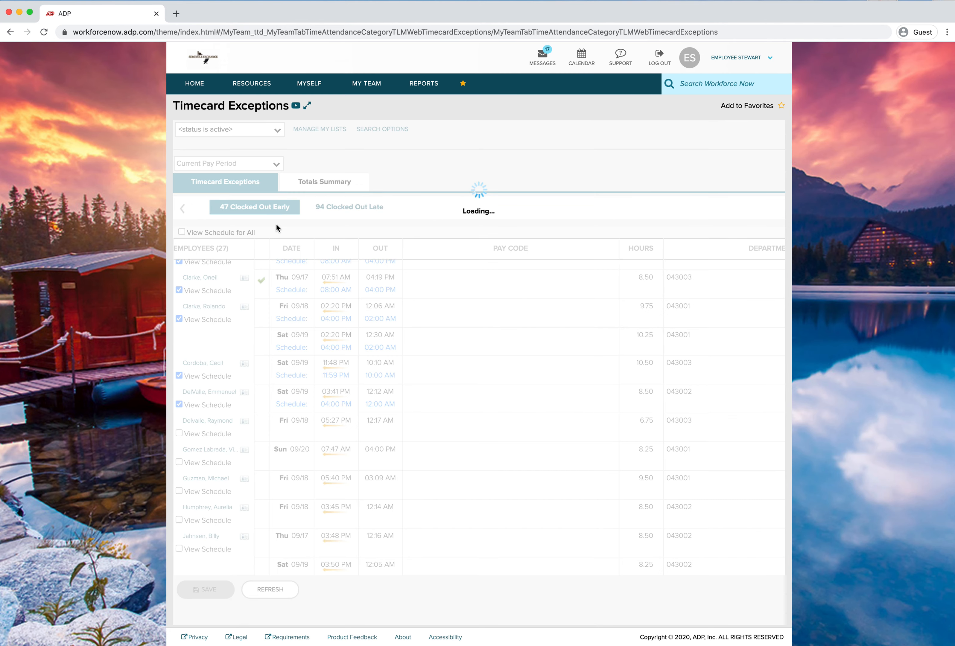
{"action": "left_click", "coordinate": [179, 310]}
{"action": "left_click", "coordinate": [179, 340]}
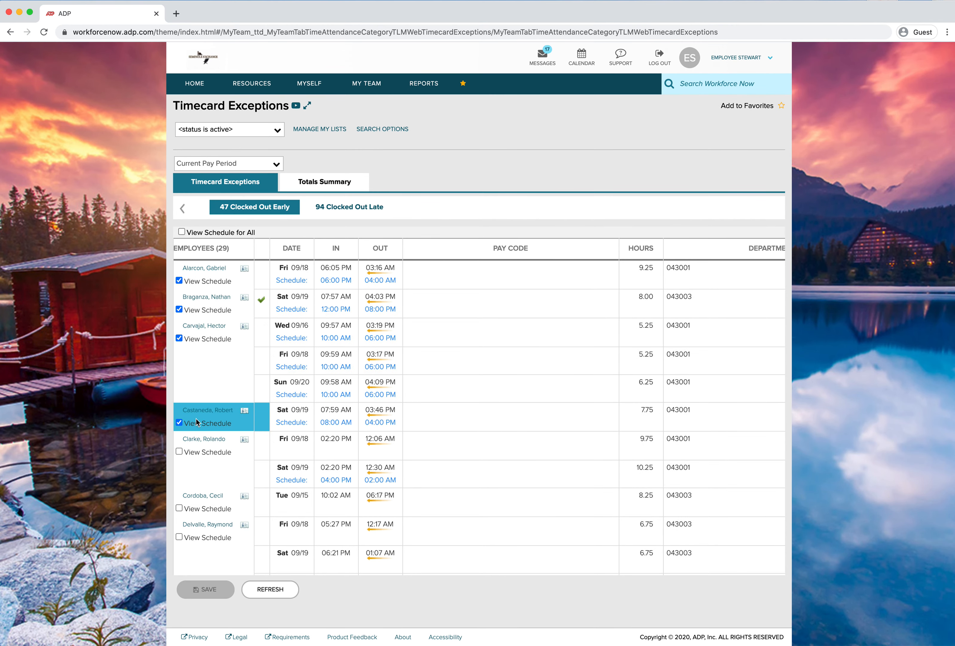
{"action": "left_click", "coordinate": [185, 453]}
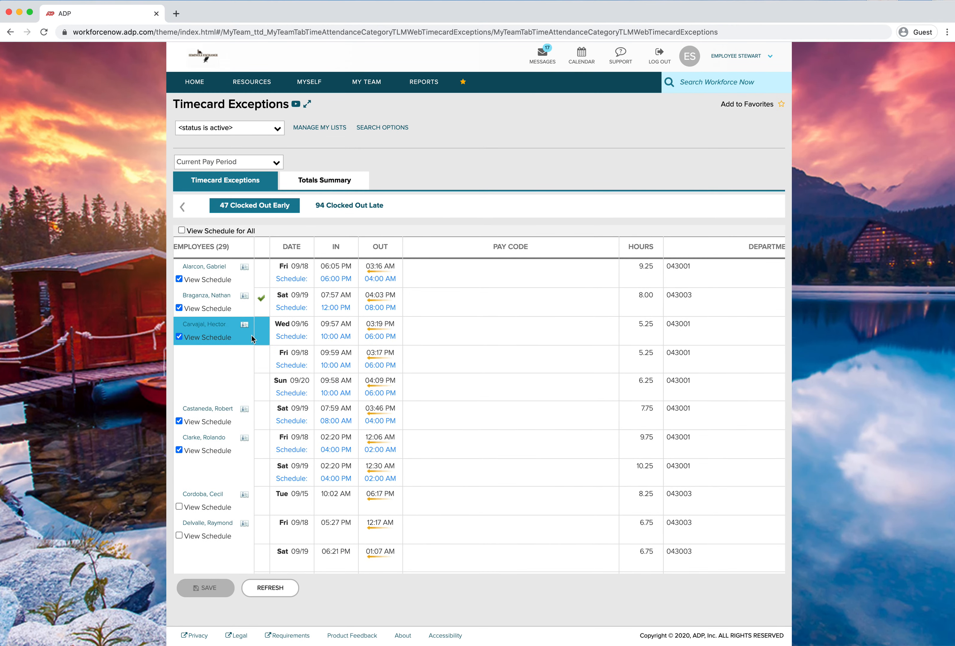
{"action": "left_click", "coordinate": [178, 507]}
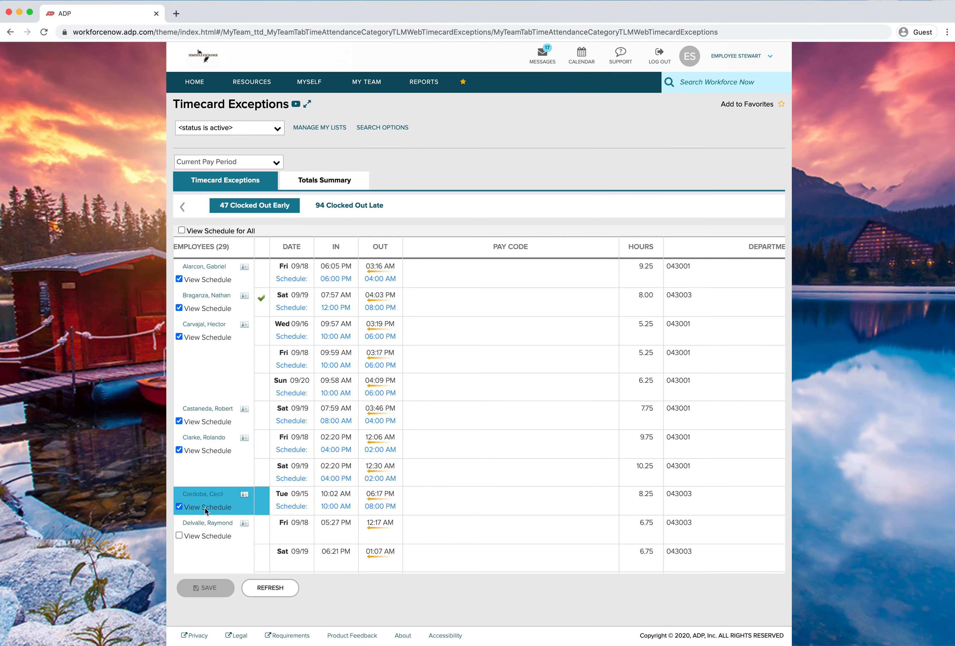
Enable View Schedule for two more employees further down the Clocked Out Early list
{"action": "scroll", "coordinate": [374, 529], "scroll_direction": "down", "scroll_amount": 1}
{"action": "scroll", "coordinate": [375, 529], "scroll_direction": "down", "scroll_amount": 4}
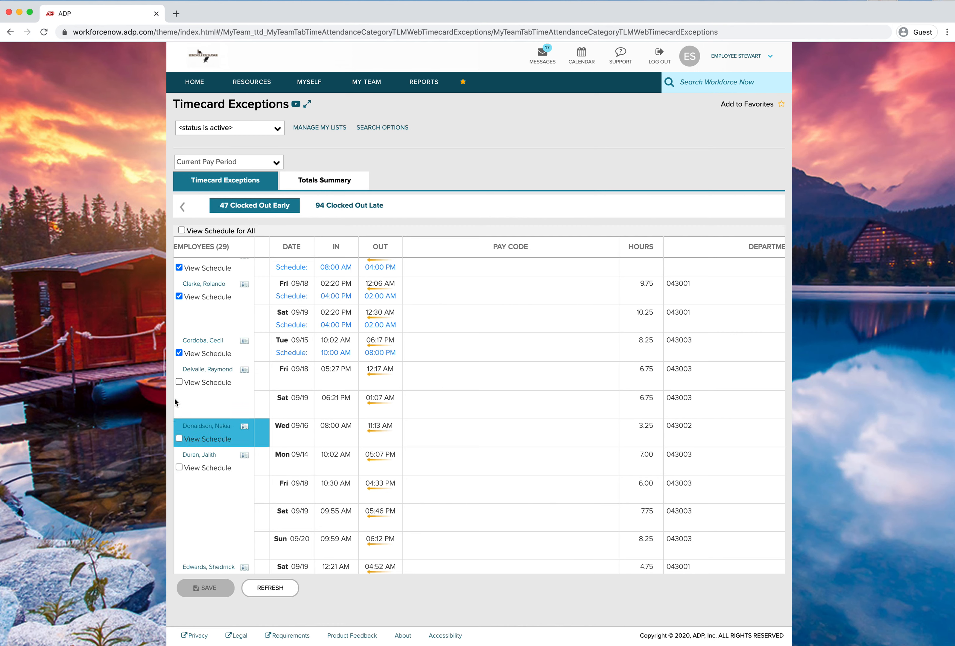
{"action": "left_click", "coordinate": [179, 382]}
{"action": "left_click", "coordinate": [179, 439]}
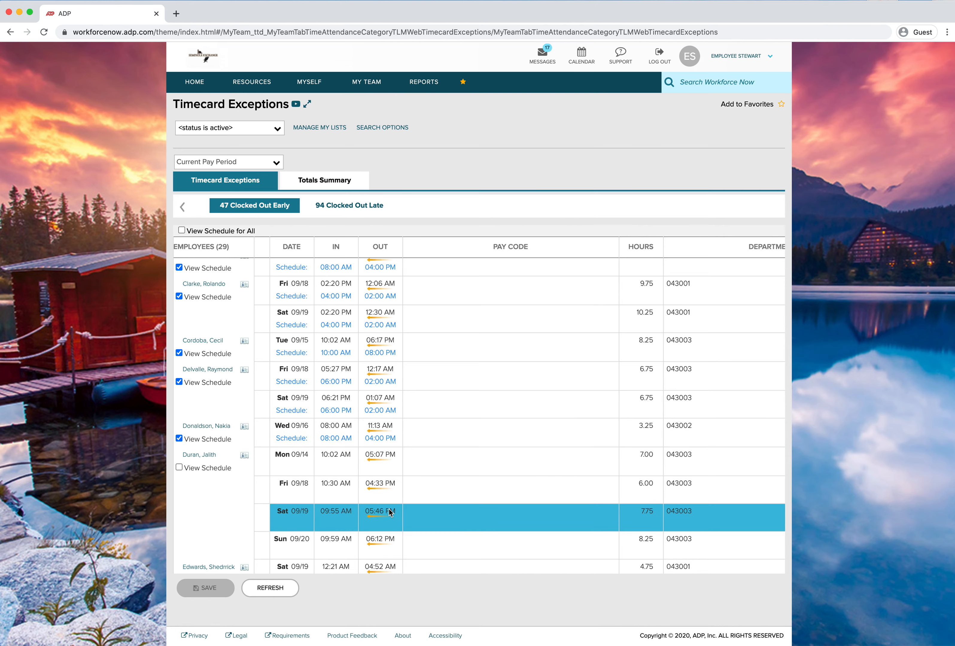
{"action": "mouse_move", "coordinate": [391, 512]}
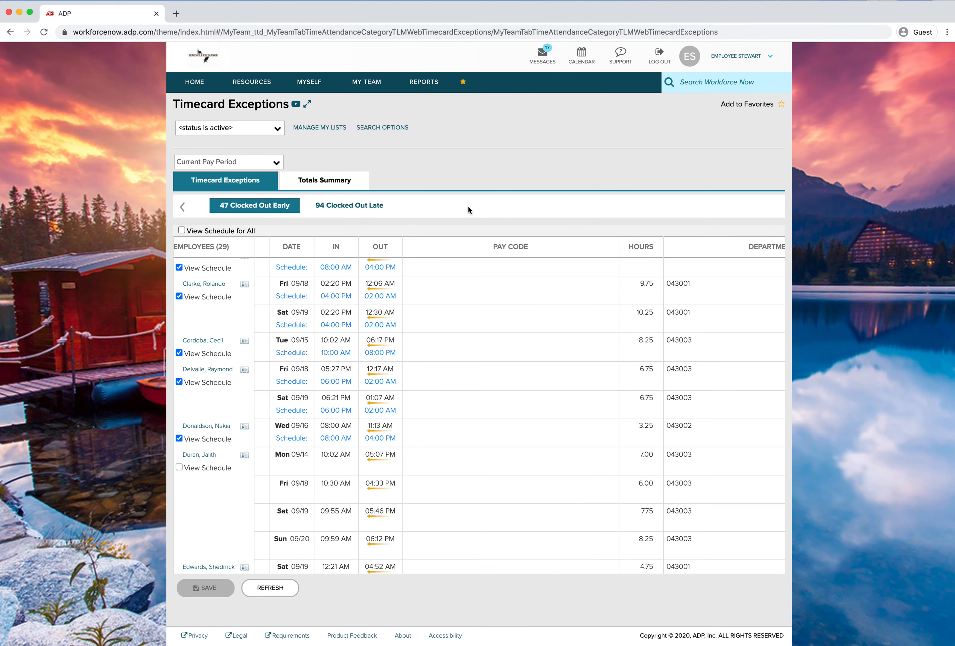
Return to the Team Dashboard from the favourites menu
{"action": "left_click", "coordinate": [188, 209]}
{"action": "left_click", "coordinate": [190, 208]}
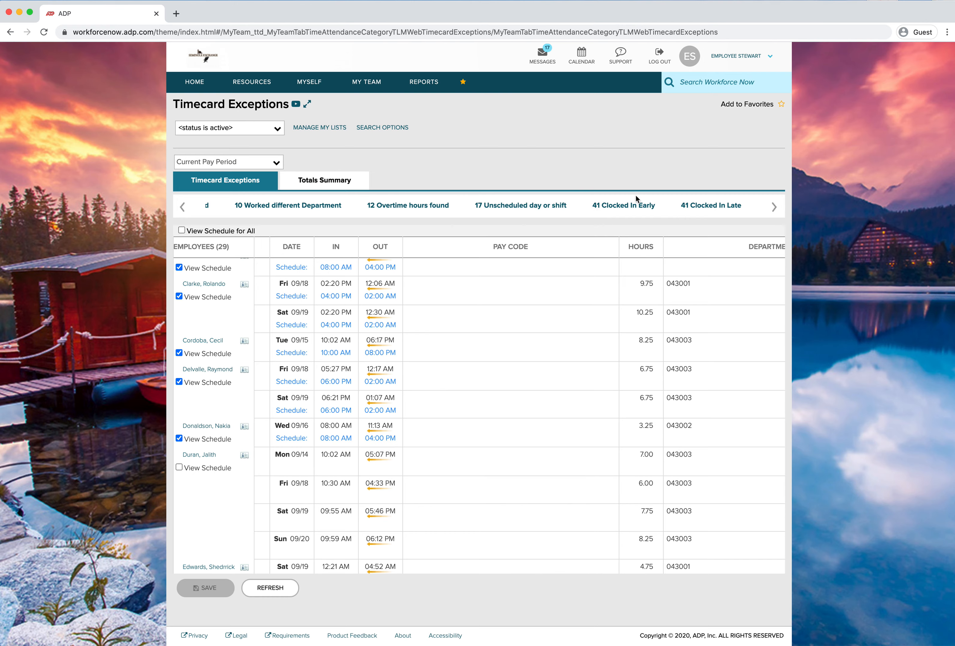
{"action": "left_click", "coordinate": [462, 82]}
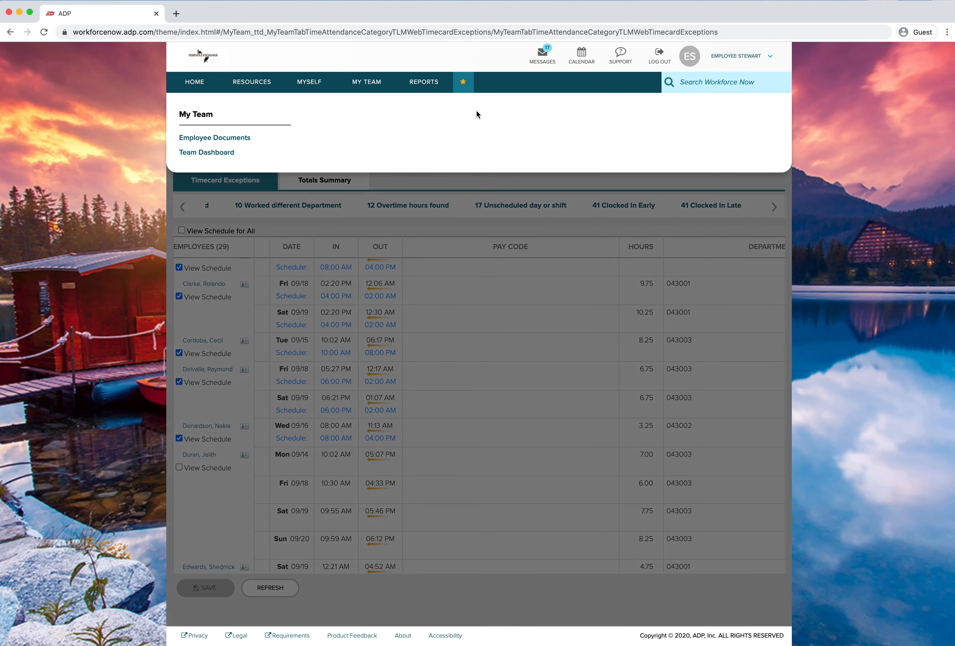
{"action": "left_click", "coordinate": [213, 153]}
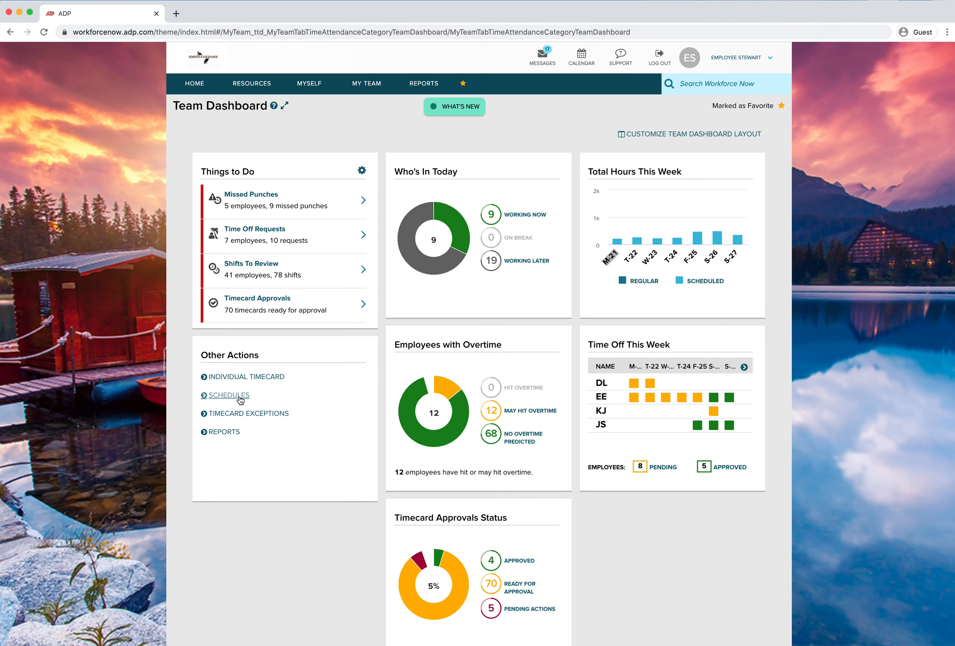
Open Timecard Exceptions from the dashboard and view the Clocked In Late exceptions list
{"action": "left_click", "coordinate": [243, 414]}
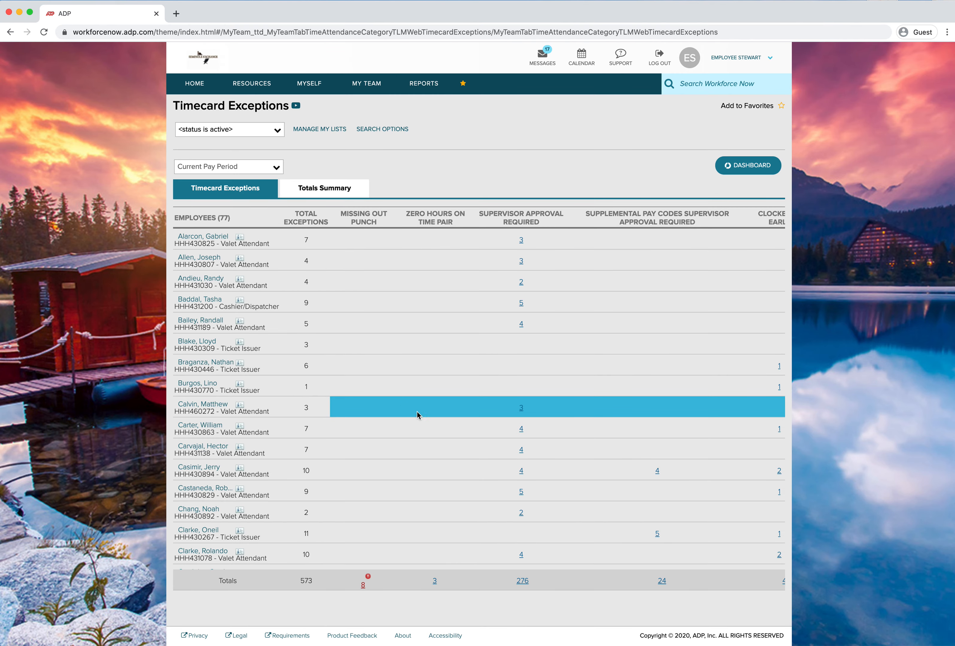
{"action": "scroll", "coordinate": [433, 459], "scroll_direction": "right", "scroll_amount": 3}
{"action": "scroll", "coordinate": [443, 461], "scroll_direction": "right", "scroll_amount": 3}
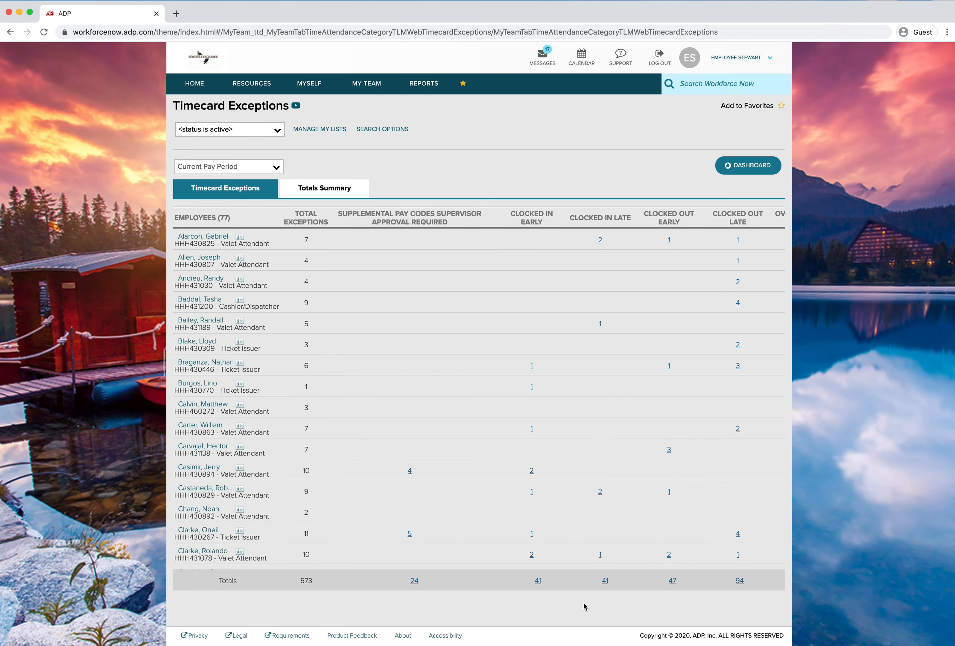
{"action": "left_click", "coordinate": [605, 582]}
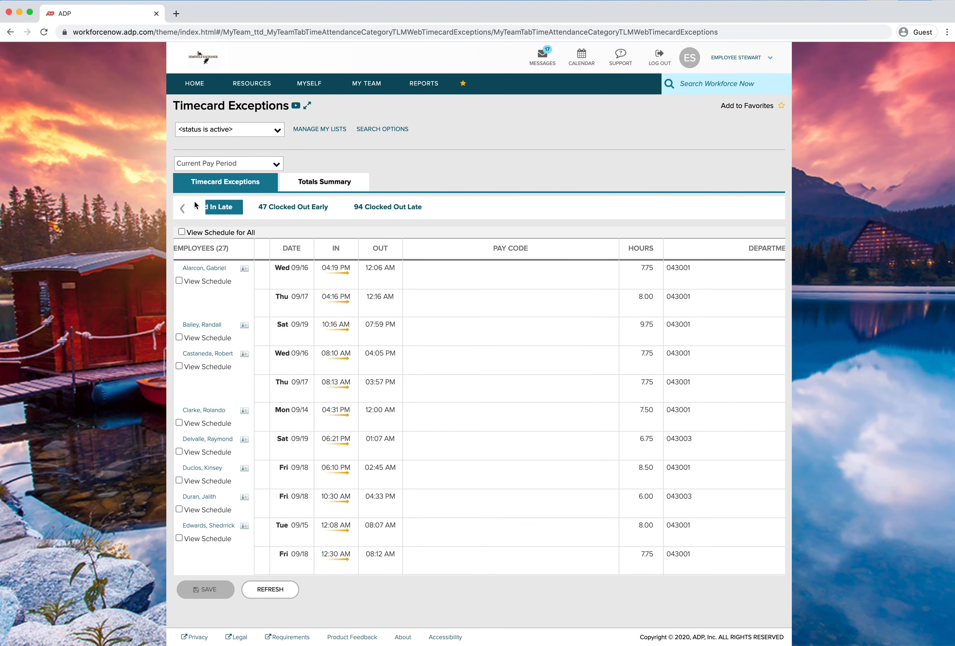
{"action": "left_click", "coordinate": [183, 211]}
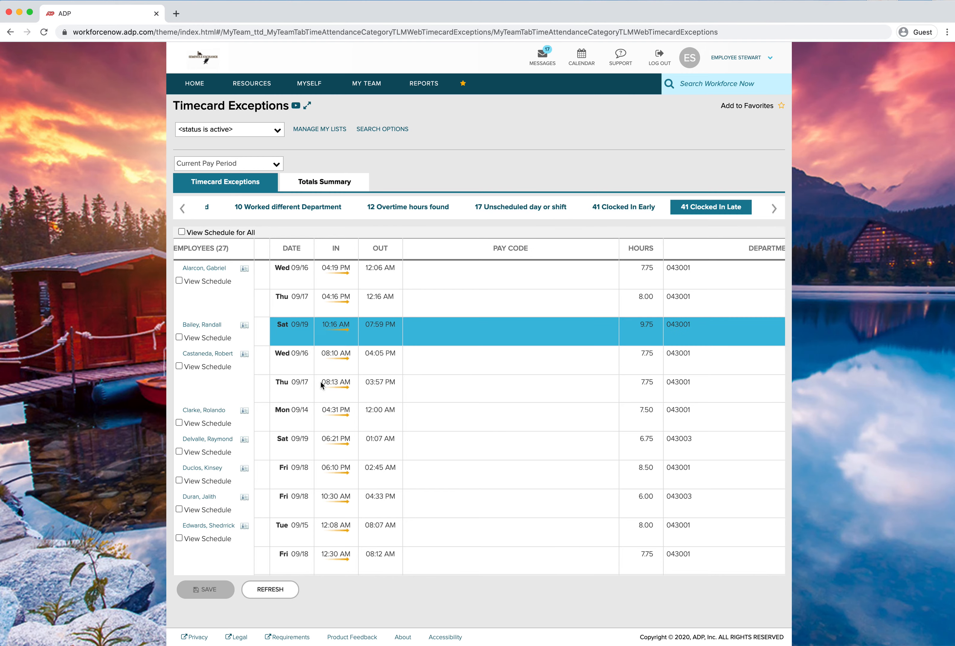
{"action": "scroll", "coordinate": [201, 478], "scroll_direction": "down", "scroll_amount": 1}
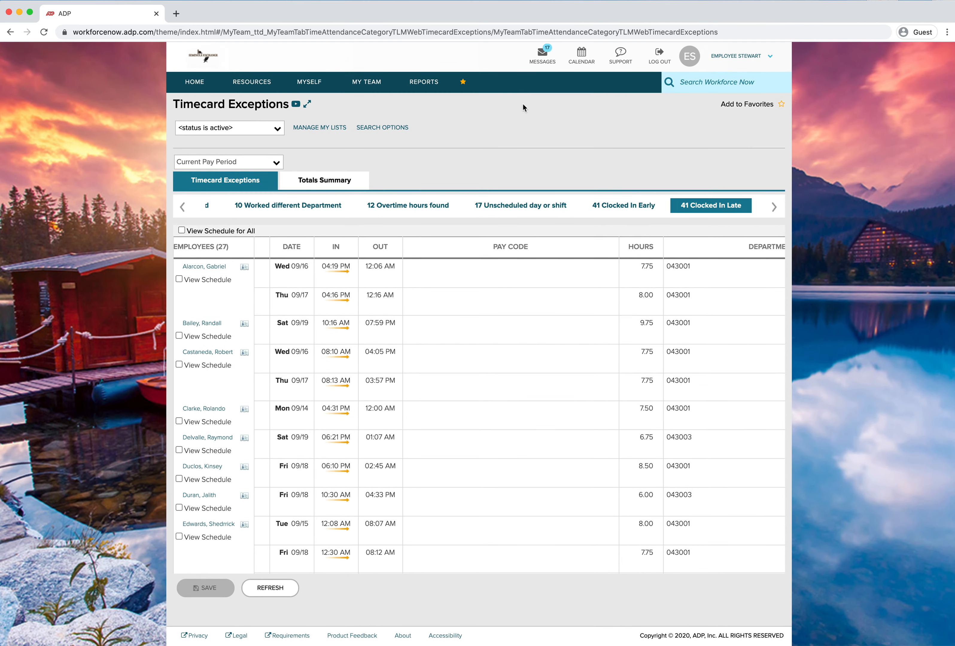
Return to the Team Dashboard and open Individual Timecard from Other Actions
{"action": "left_click", "coordinate": [463, 79]}
{"action": "left_click", "coordinate": [220, 154]}
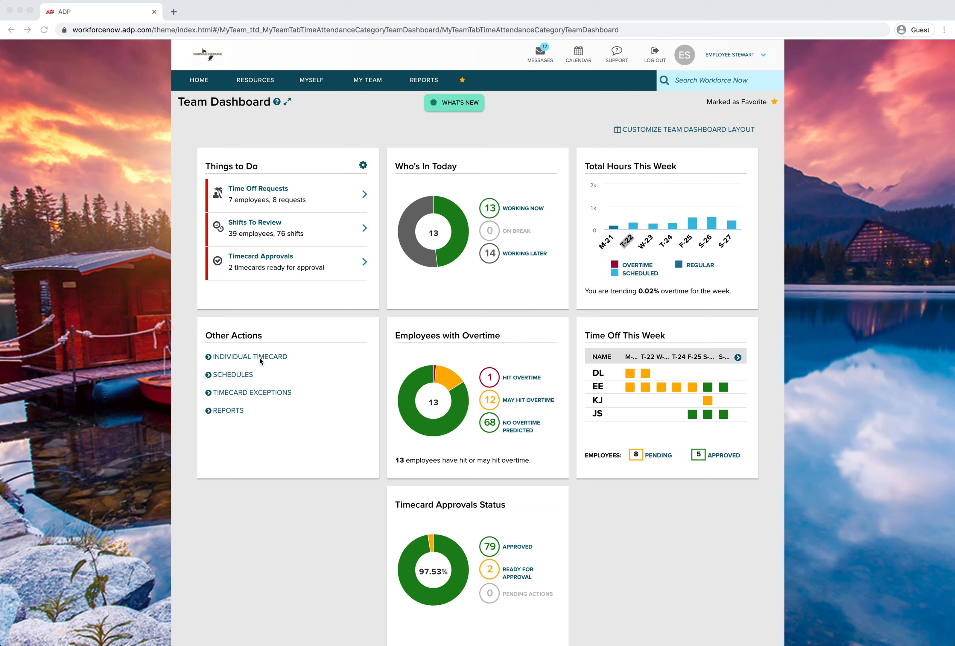
{"action": "left_click", "coordinate": [319, 346]}
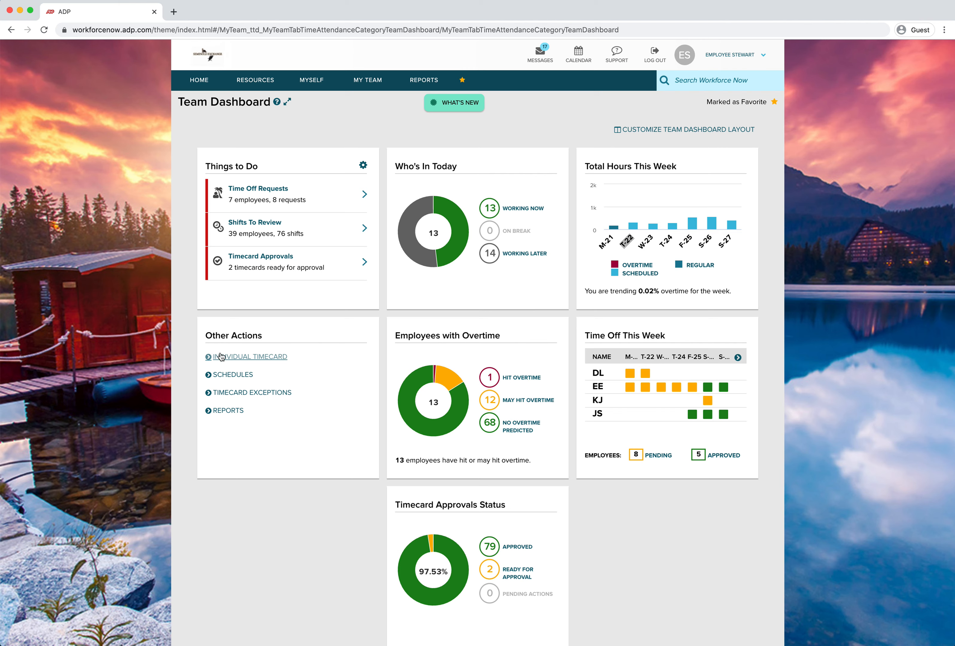
{"action": "left_click", "coordinate": [235, 357]}
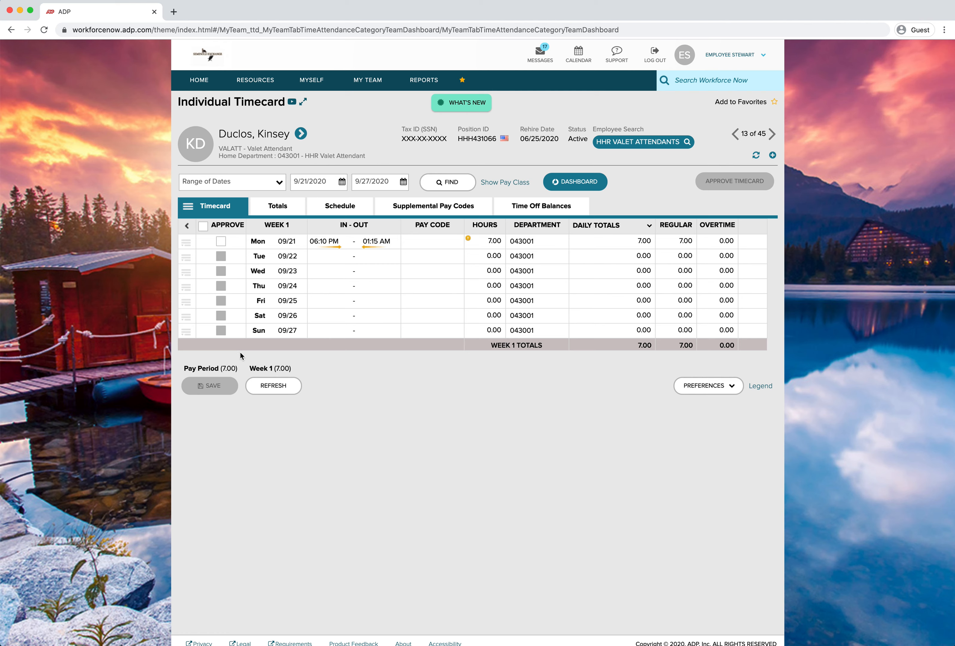
Step back through the previous three employees' timecards
{"action": "left_click", "coordinate": [734, 138]}
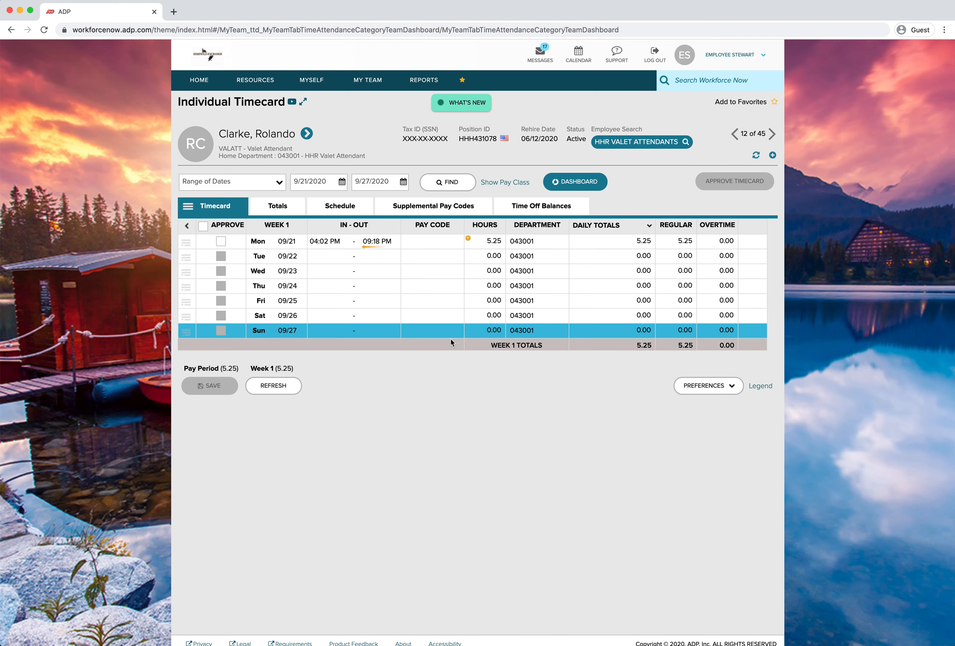
{"action": "left_click", "coordinate": [734, 136]}
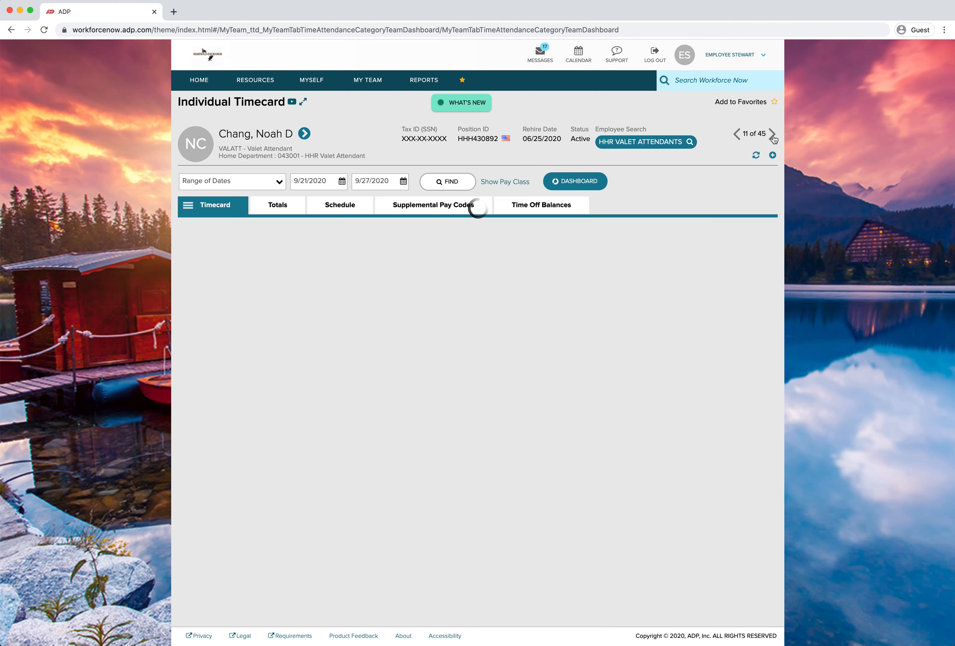
{"action": "left_click", "coordinate": [736, 135]}
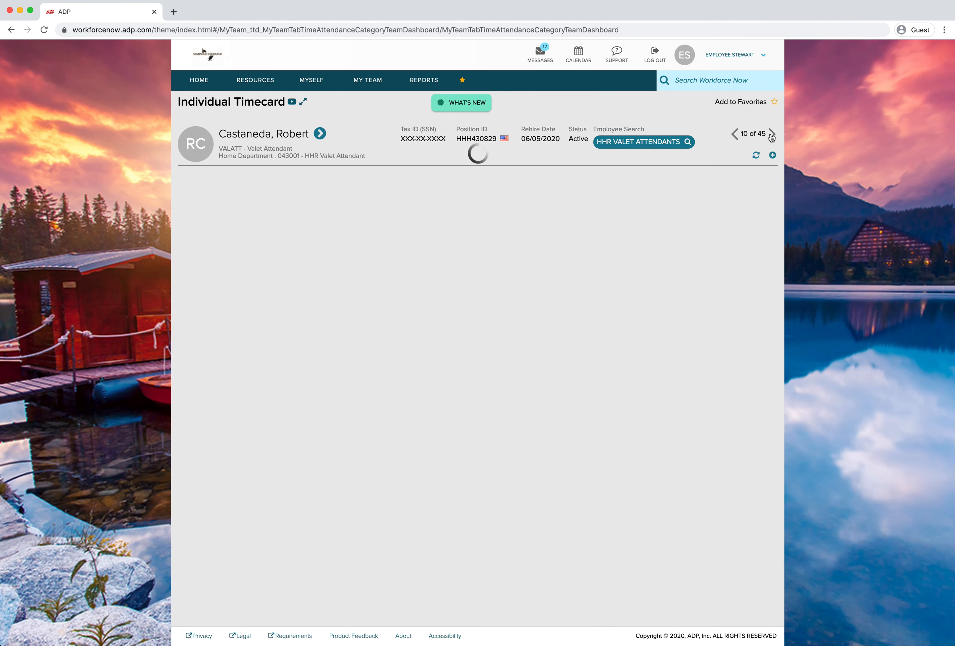
Open Employee Search and browse the HHR Valet Attendants list
{"action": "left_click", "coordinate": [644, 141]}
{"action": "scroll", "coordinate": [433, 247], "scroll_direction": "down", "scroll_amount": 10}
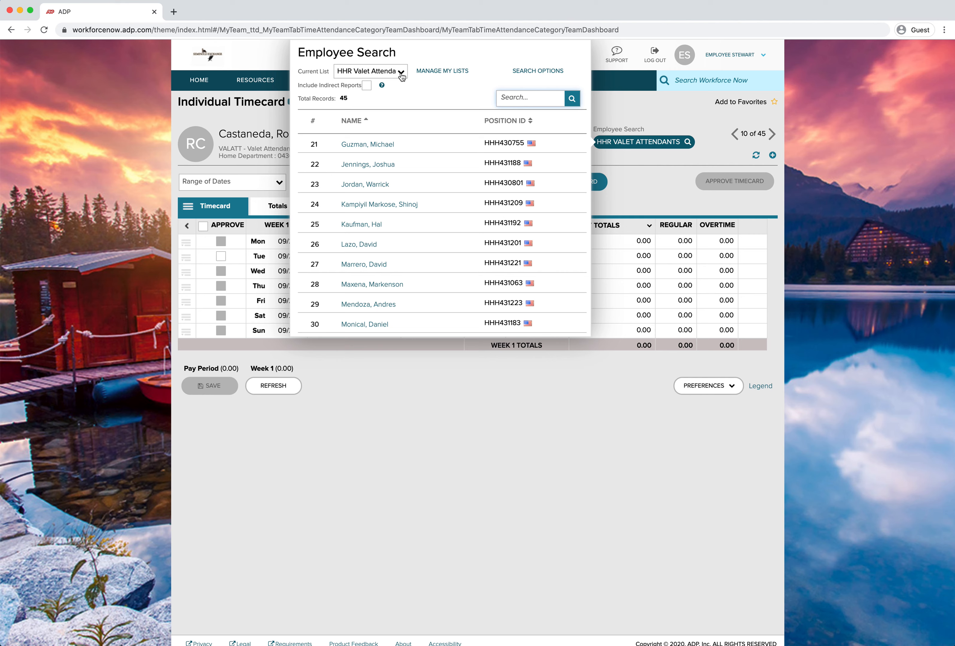
{"action": "scroll", "coordinate": [429, 210], "scroll_direction": "down", "scroll_amount": 4}
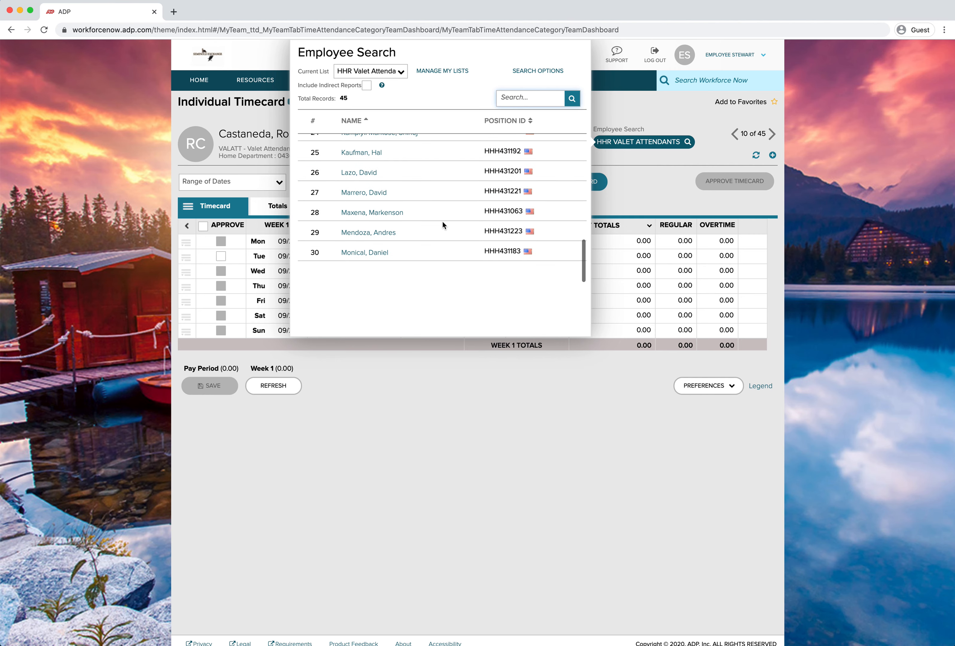
{"action": "scroll", "coordinate": [469, 206], "scroll_direction": "up", "scroll_amount": 6}
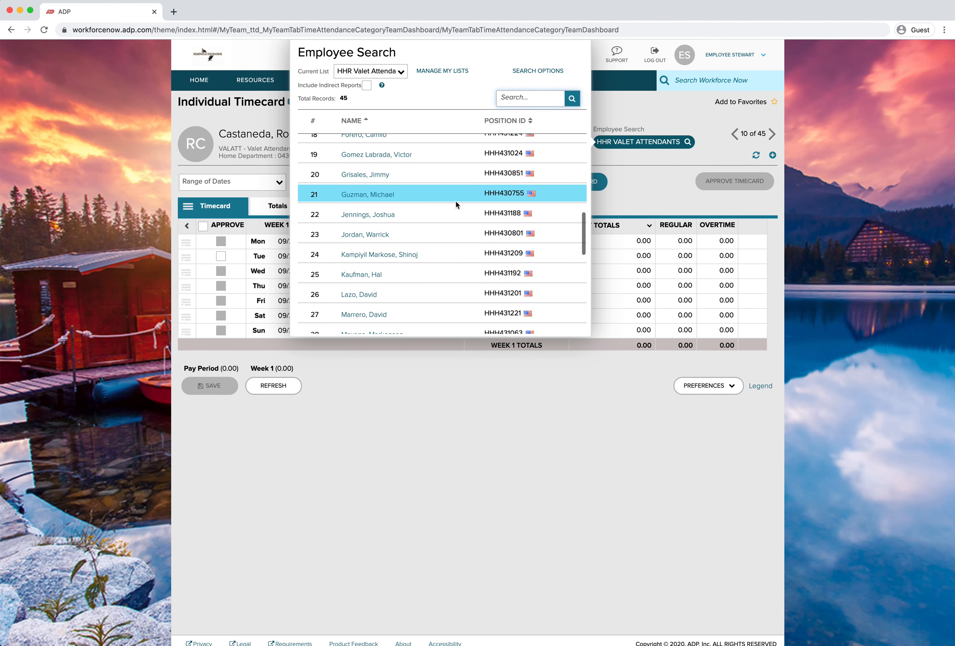
Switch the employee list to HHR Cashiers and then back to HHR Valet Attendants
{"action": "left_click", "coordinate": [400, 73]}
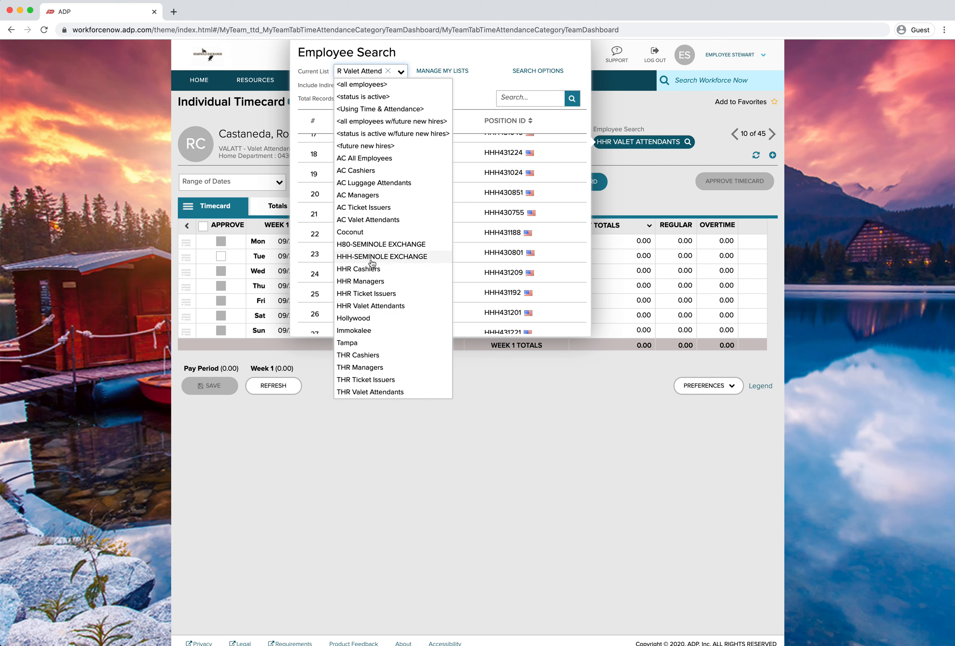
{"action": "left_click", "coordinate": [371, 271]}
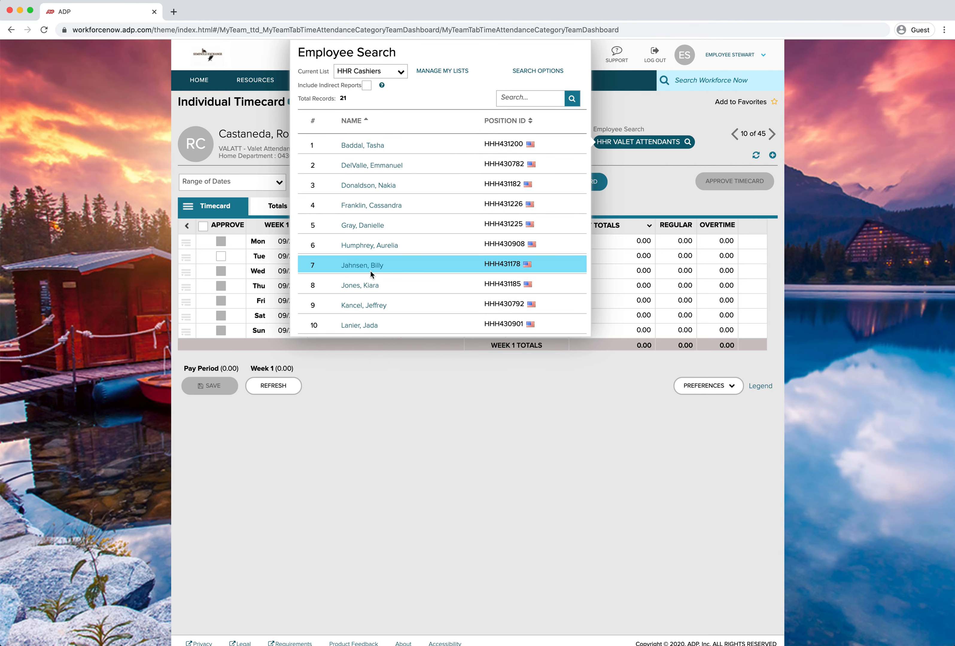
{"action": "scroll", "coordinate": [420, 240], "scroll_direction": "down", "scroll_amount": 2}
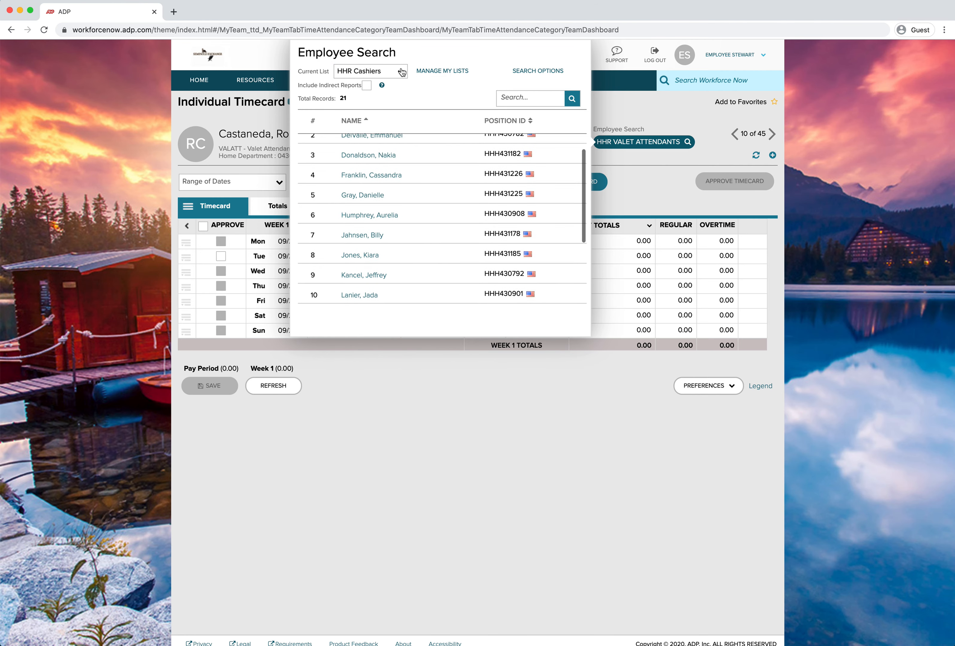
{"action": "scroll", "coordinate": [394, 213], "scroll_direction": "down", "scroll_amount": 5}
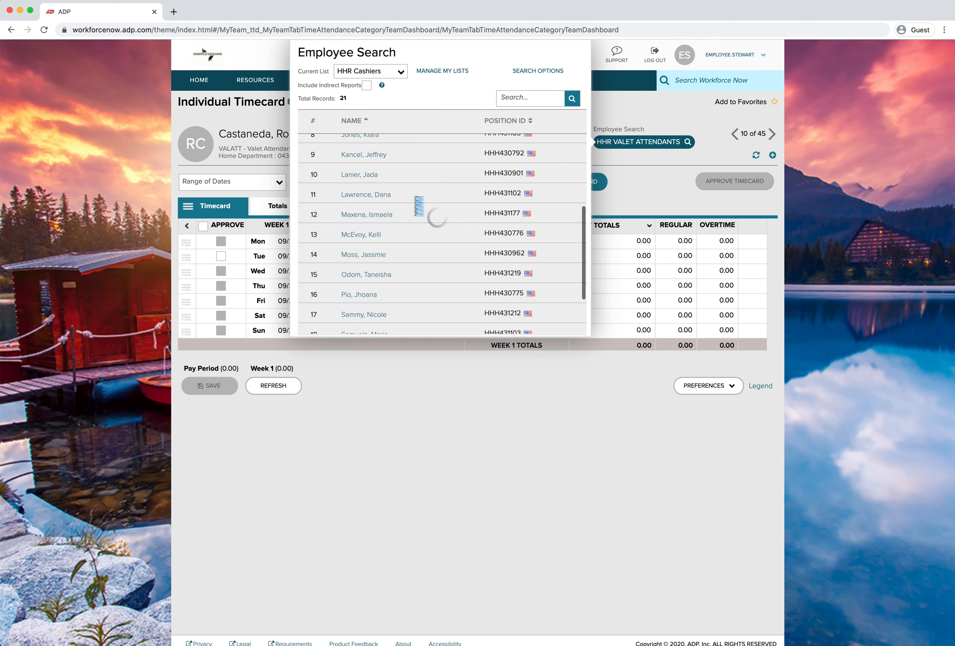
{"action": "left_click", "coordinate": [538, 99]}
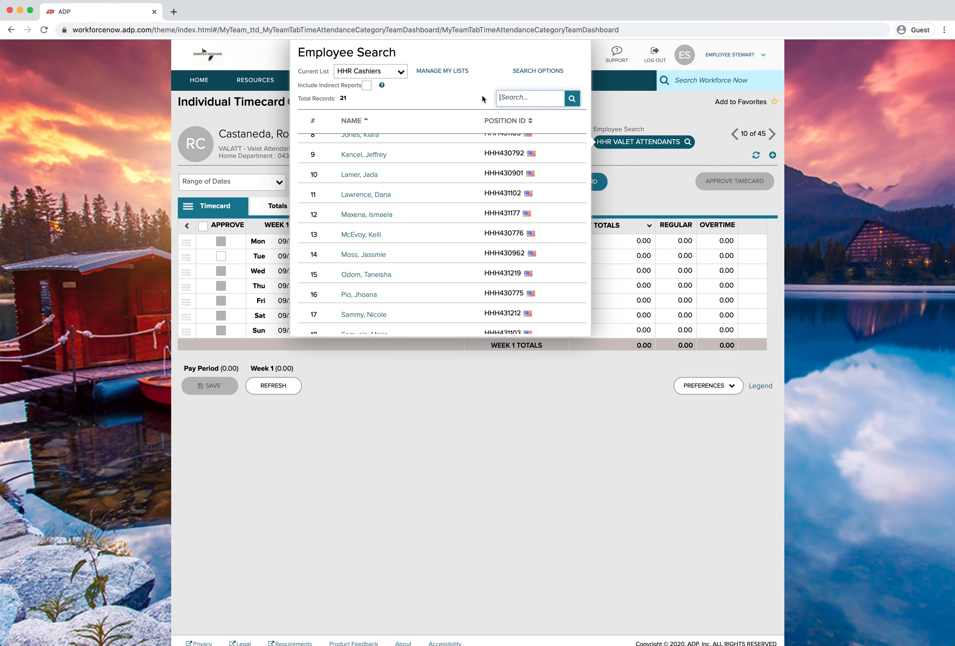
{"action": "left_click", "coordinate": [399, 73]}
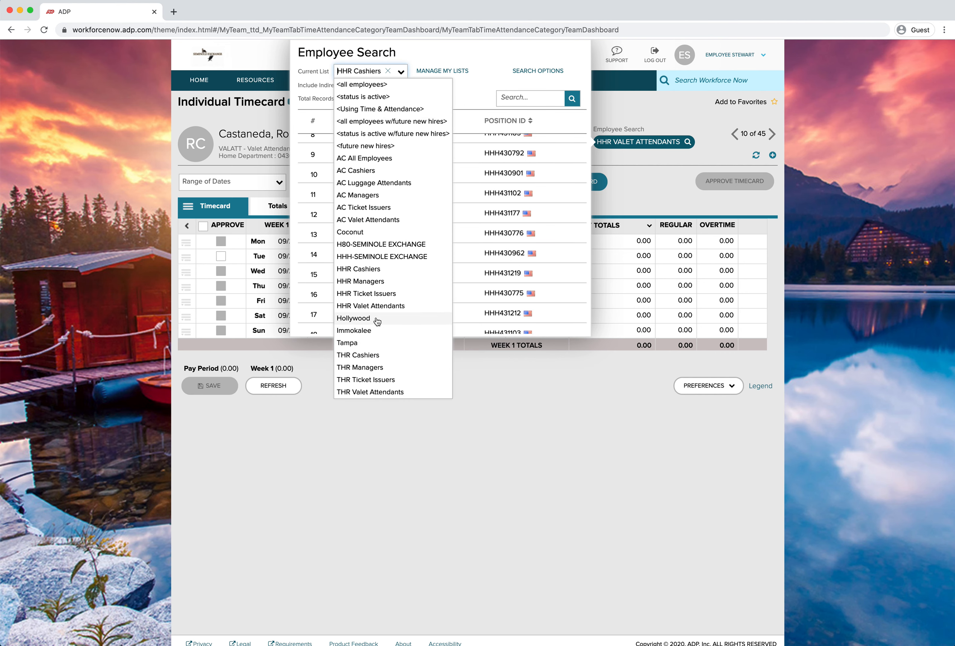
{"action": "left_click", "coordinate": [373, 307]}
Open the timecard of employee number 13 in the HHR Valet Attendants list
{"action": "scroll", "coordinate": [397, 291], "scroll_direction": "down", "scroll_amount": 5}
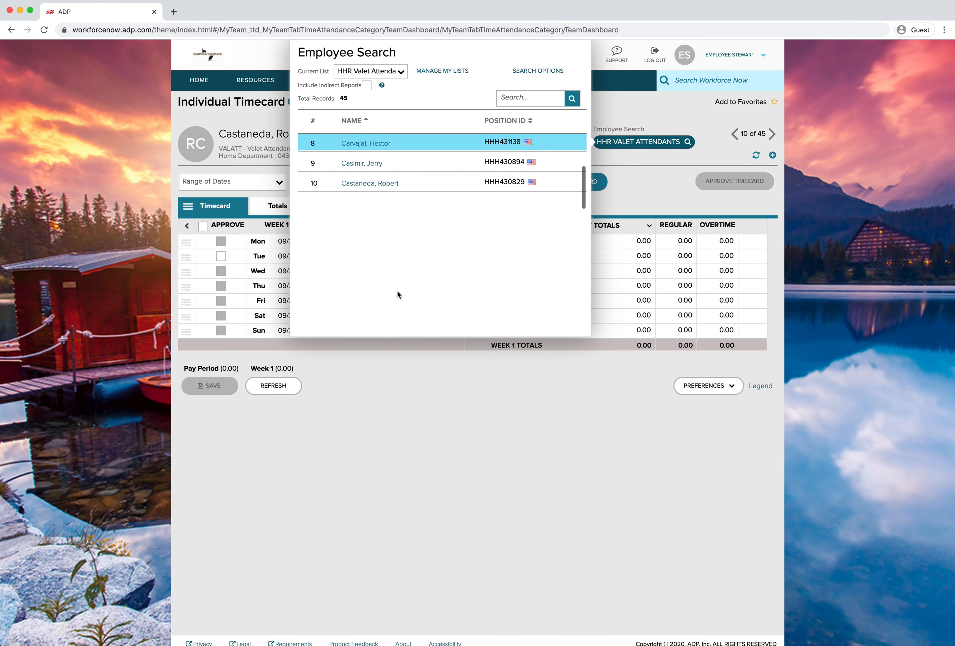
{"action": "scroll", "coordinate": [397, 292], "scroll_direction": "up", "scroll_amount": 3}
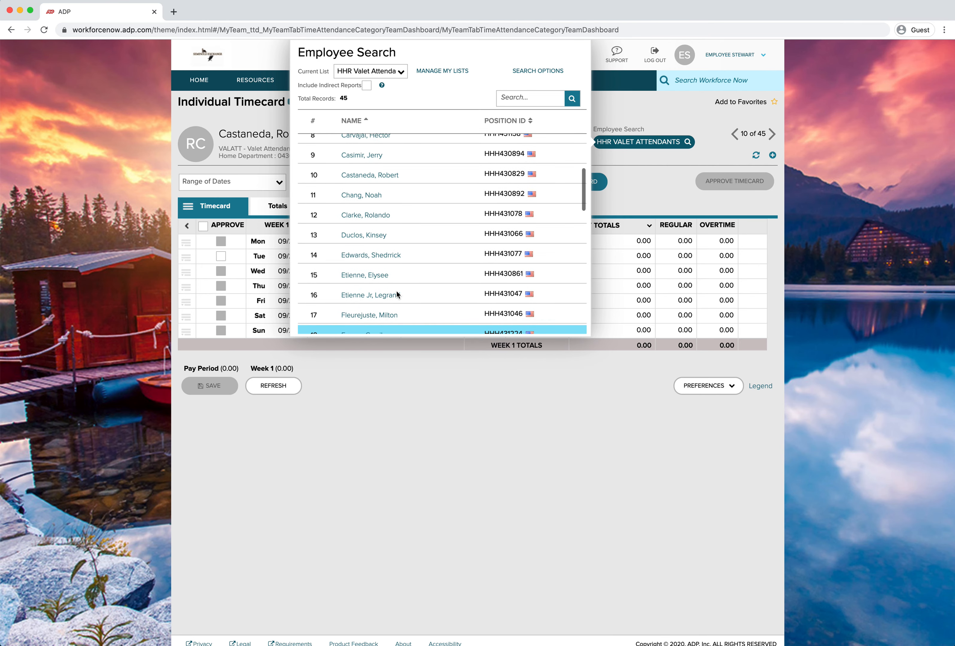
{"action": "left_click", "coordinate": [370, 234]}
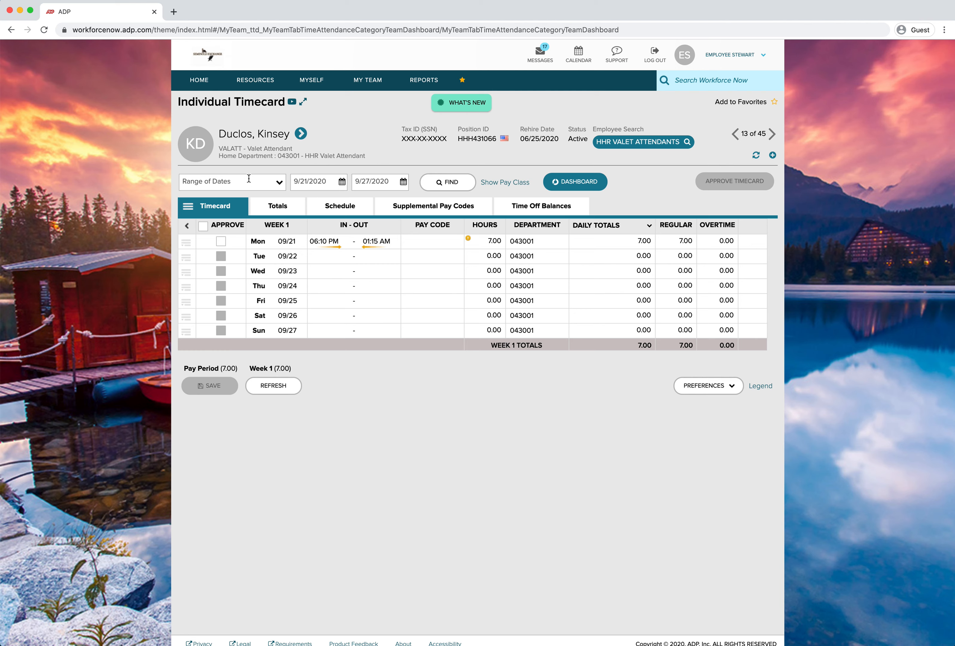
Set the timecard date range from 9/7/2020 to 9/27/2020 and find the timecards
{"action": "left_click", "coordinate": [342, 182]}
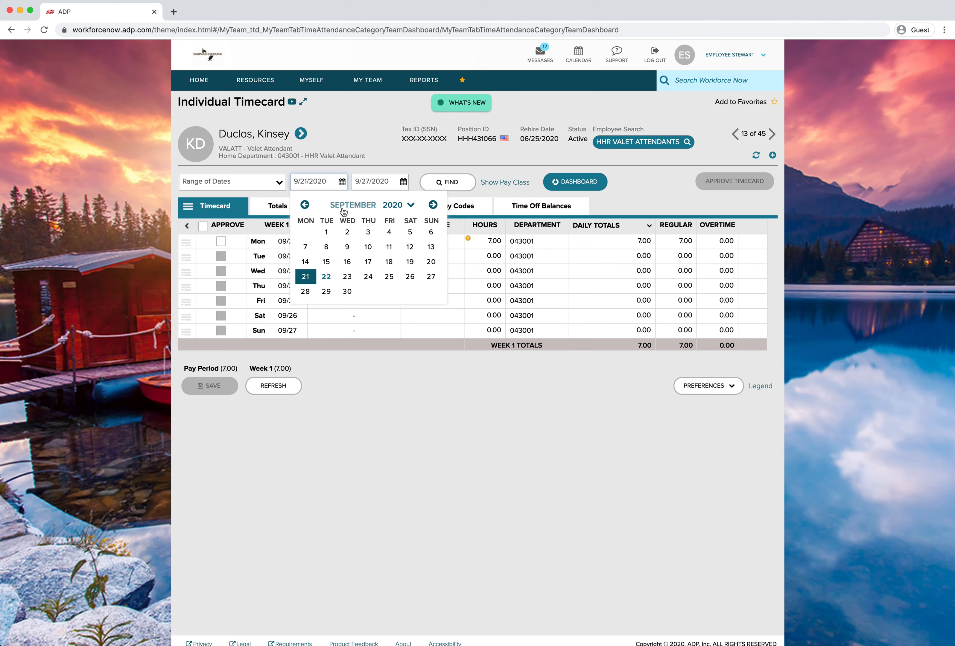
{"action": "left_click", "coordinate": [306, 247]}
{"action": "left_click", "coordinate": [403, 182]}
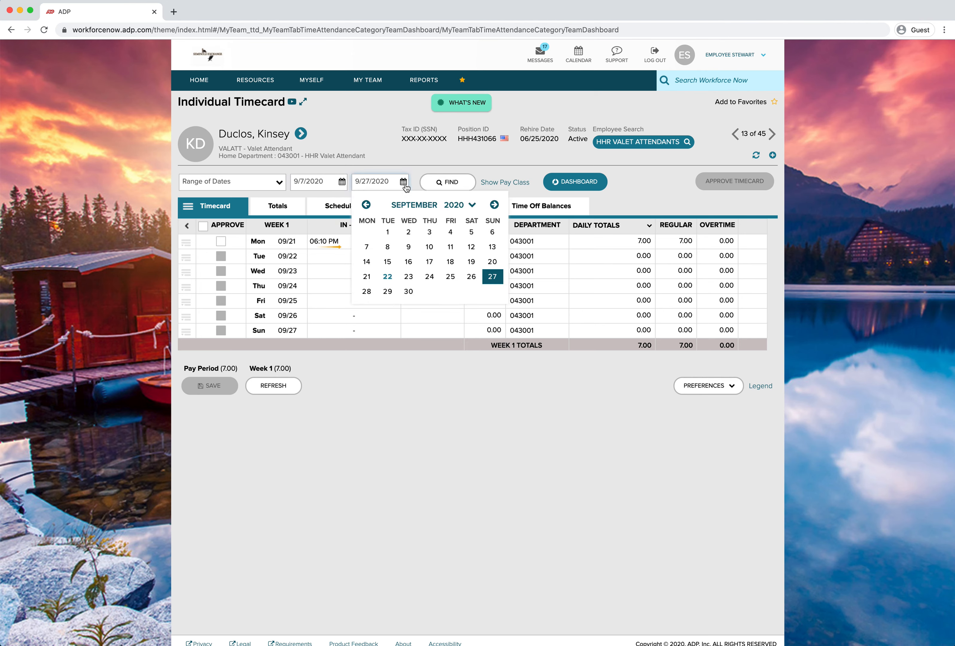
{"action": "left_click", "coordinate": [453, 190]}
{"action": "scroll", "coordinate": [350, 325], "scroll_direction": "down", "scroll_amount": 1}
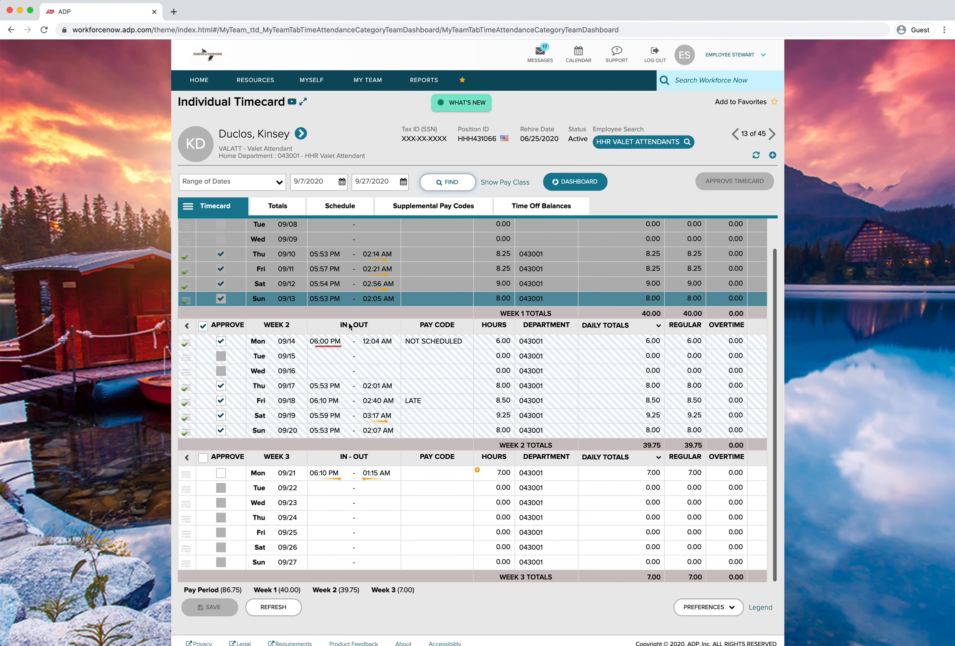
Review the three weeks of punches and the exception markers on the timecard
{"action": "scroll", "coordinate": [350, 326], "scroll_direction": "up", "scroll_amount": 1}
{"action": "scroll", "coordinate": [351, 326], "scroll_direction": "down", "scroll_amount": 2}
{"action": "scroll", "coordinate": [326, 354], "scroll_direction": "up", "scroll_amount": 2}
{"action": "scroll", "coordinate": [326, 387], "scroll_direction": "down", "scroll_amount": 1}
{"action": "scroll", "coordinate": [325, 386], "scroll_direction": "down", "scroll_amount": 1}
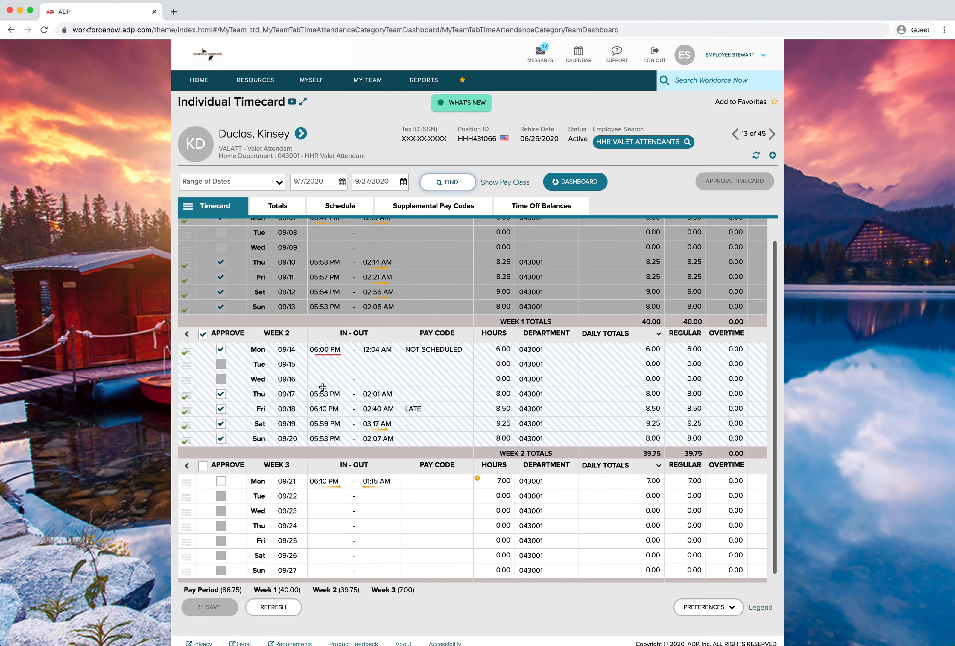
{"action": "scroll", "coordinate": [326, 385], "scroll_direction": "up", "scroll_amount": 2}
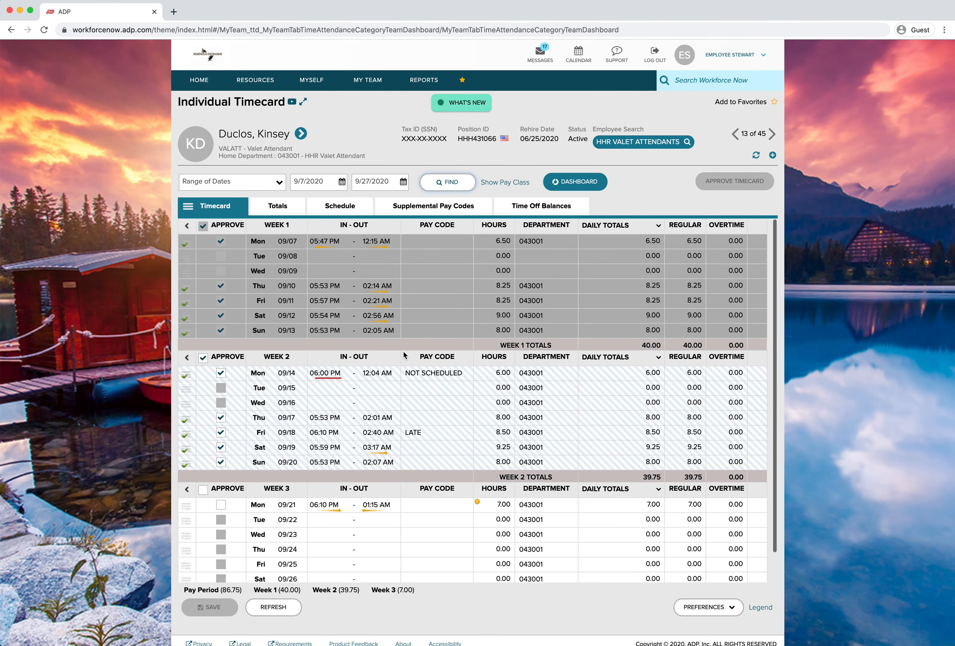
{"action": "scroll", "coordinate": [402, 351], "scroll_direction": "down", "scroll_amount": 1}
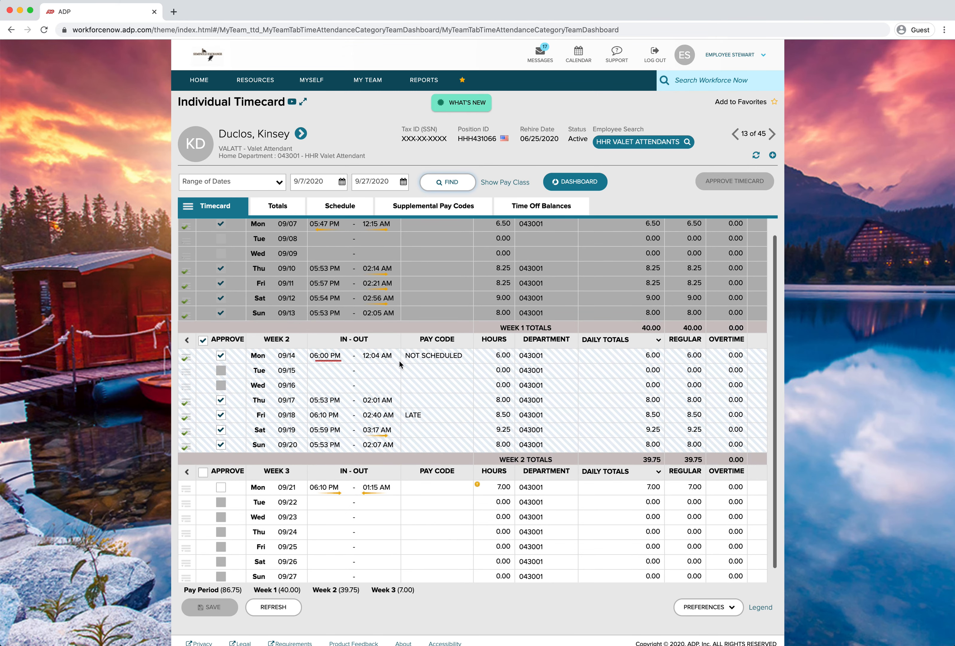
{"action": "scroll", "coordinate": [395, 366], "scroll_direction": "up", "scroll_amount": 1}
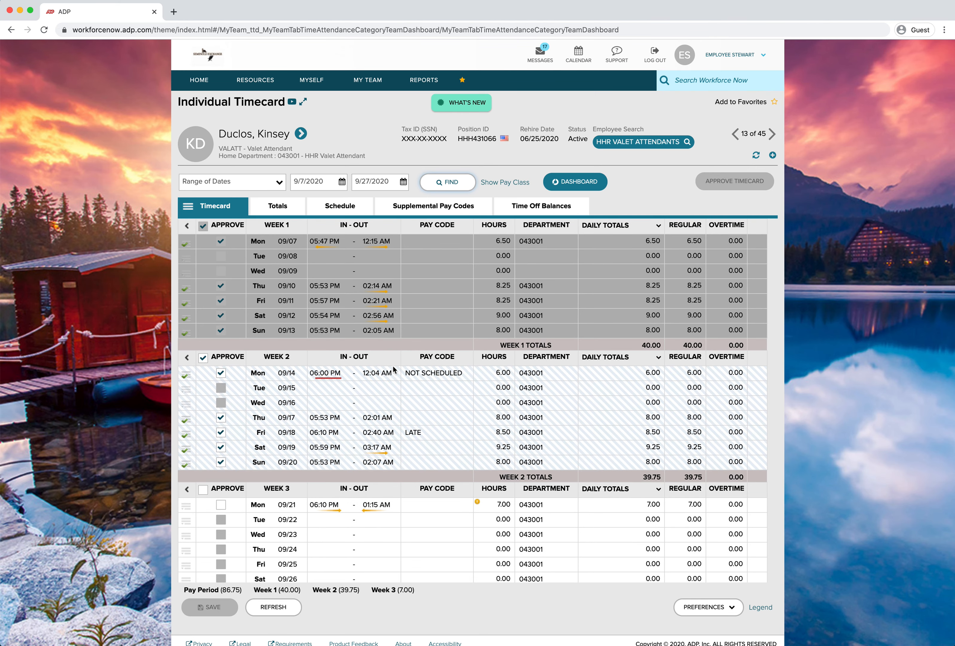
{"action": "left_click", "coordinate": [366, 395]}
{"action": "scroll", "coordinate": [368, 420], "scroll_direction": "down", "scroll_amount": 1}
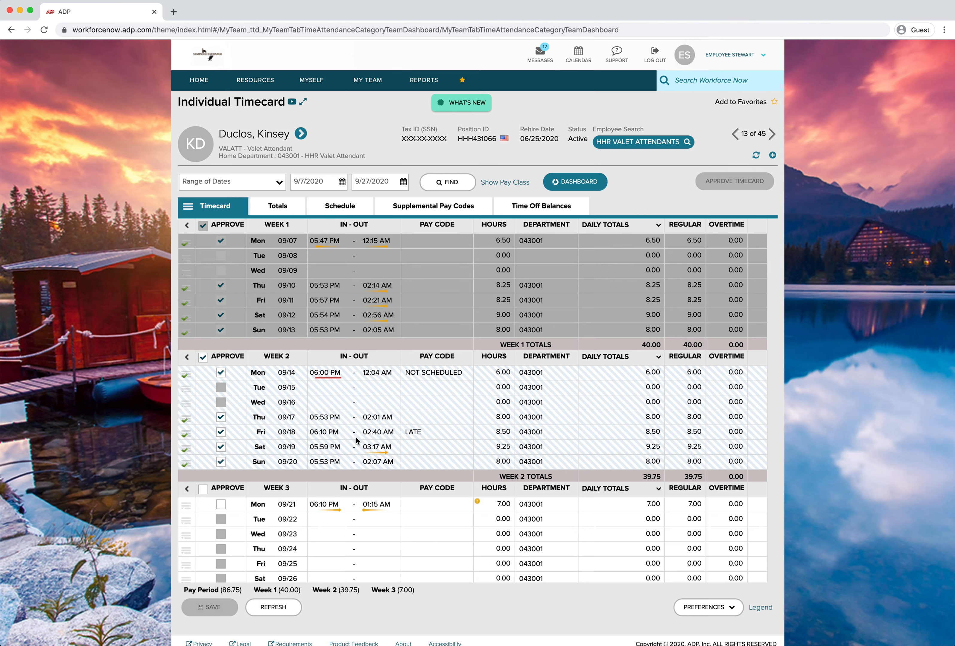
{"action": "scroll", "coordinate": [333, 515], "scroll_direction": "down", "scroll_amount": 2}
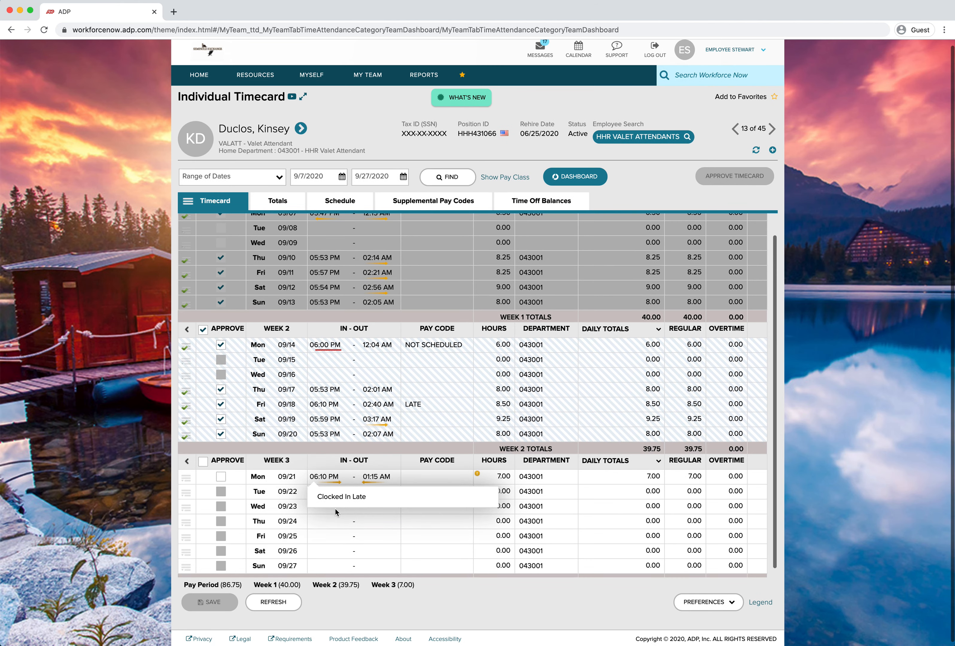
{"action": "scroll", "coordinate": [336, 512], "scroll_direction": "down", "scroll_amount": 1}
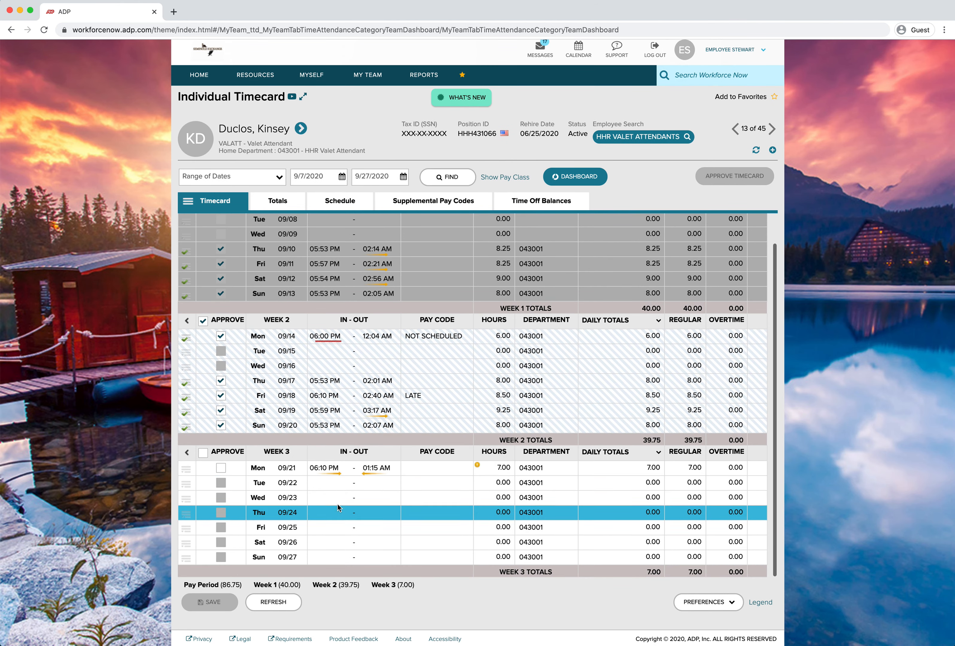
{"action": "left_click", "coordinate": [331, 483]}
{"action": "left_click", "coordinate": [372, 481]}
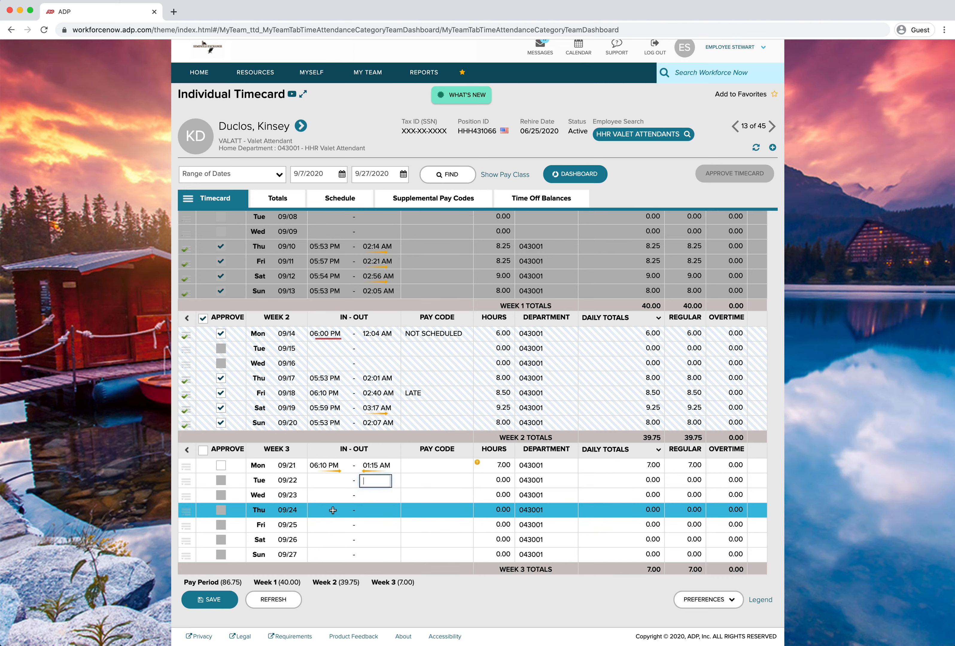
Set the timecard date range from 9/21/2020 to 9/27/2020 and find the timecard
{"action": "scroll", "coordinate": [333, 510], "scroll_direction": "up", "scroll_amount": 1}
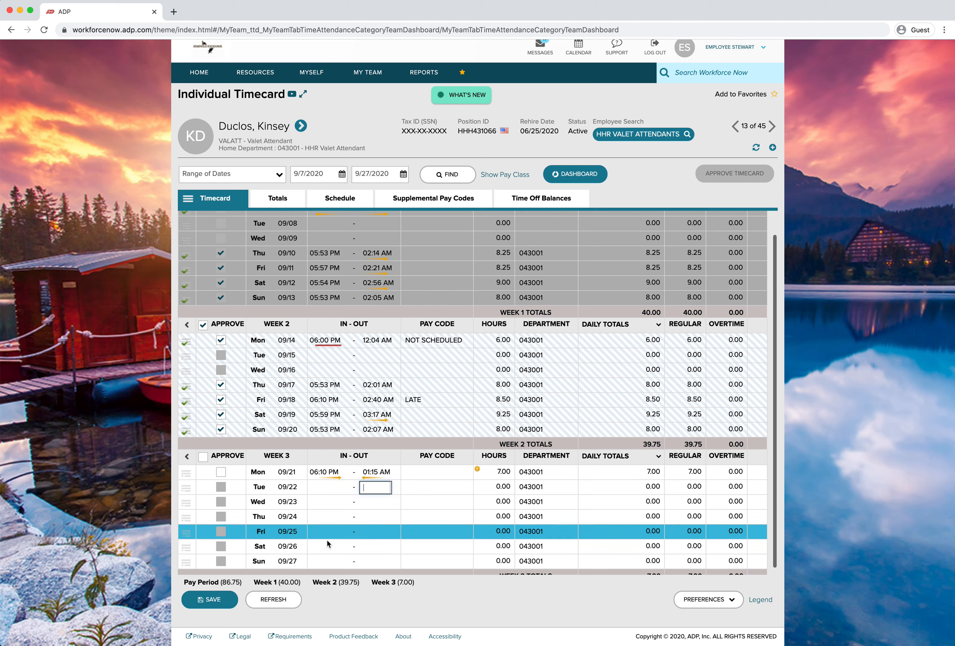
{"action": "scroll", "coordinate": [342, 412], "scroll_direction": "up", "scroll_amount": 3}
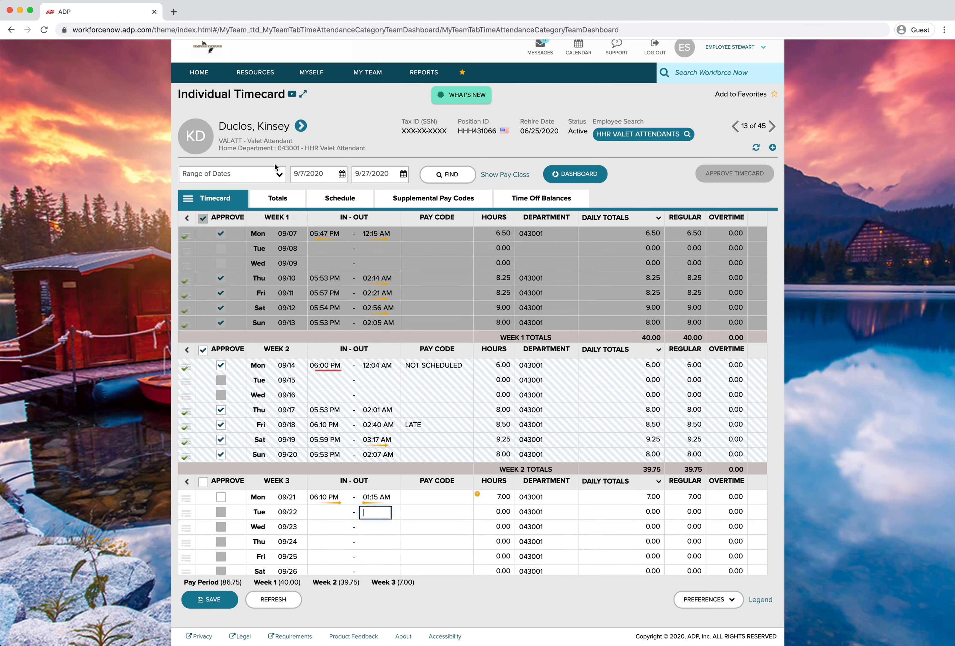
{"action": "left_click", "coordinate": [342, 174]}
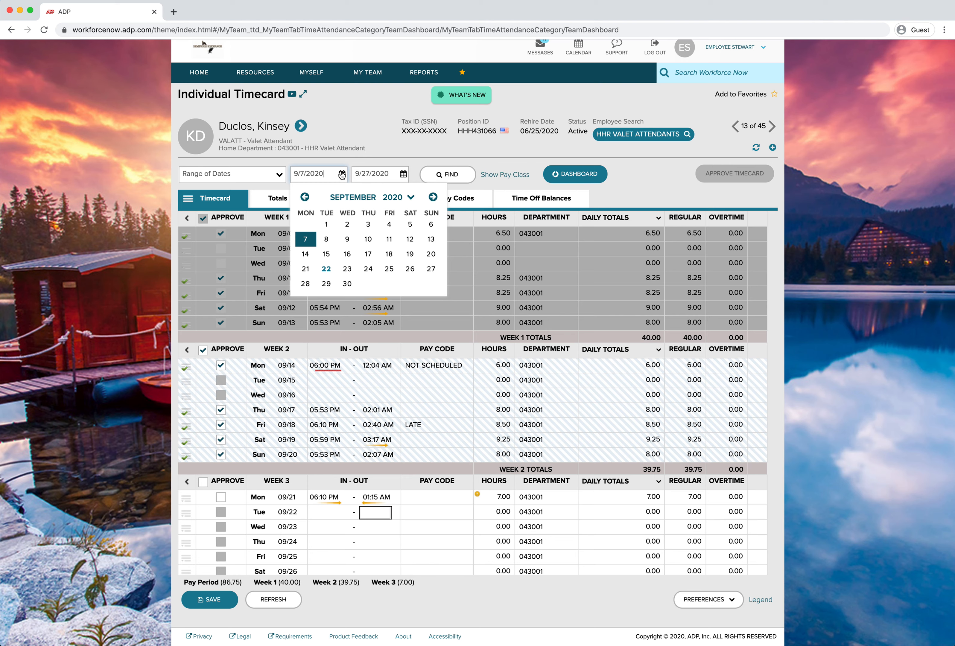
{"action": "left_click", "coordinate": [307, 269]}
{"action": "left_click", "coordinate": [403, 174]}
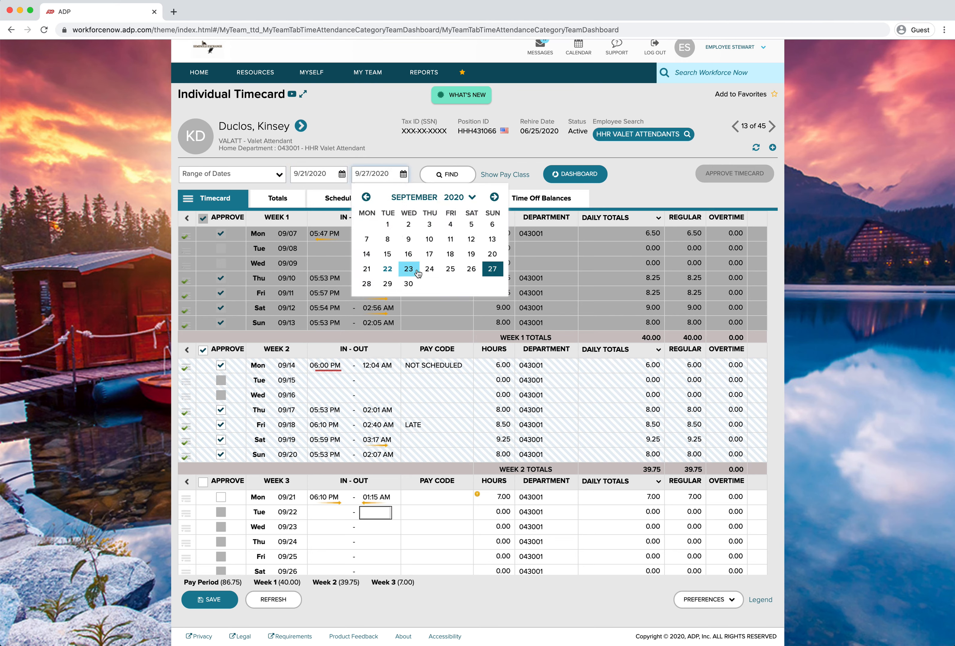
{"action": "left_click", "coordinate": [492, 268]}
{"action": "left_click", "coordinate": [458, 175]}
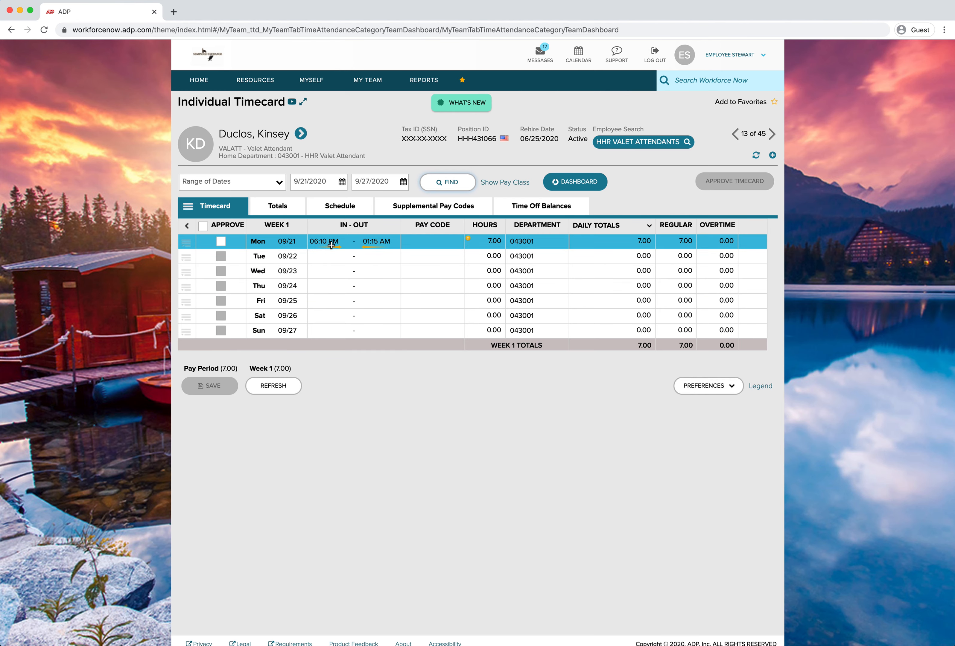
Check the exception markers on Monday's punches and switch to the schedule view of the timecard
{"action": "mouse_move", "coordinate": [332, 244]}
{"action": "mouse_move", "coordinate": [382, 244]}
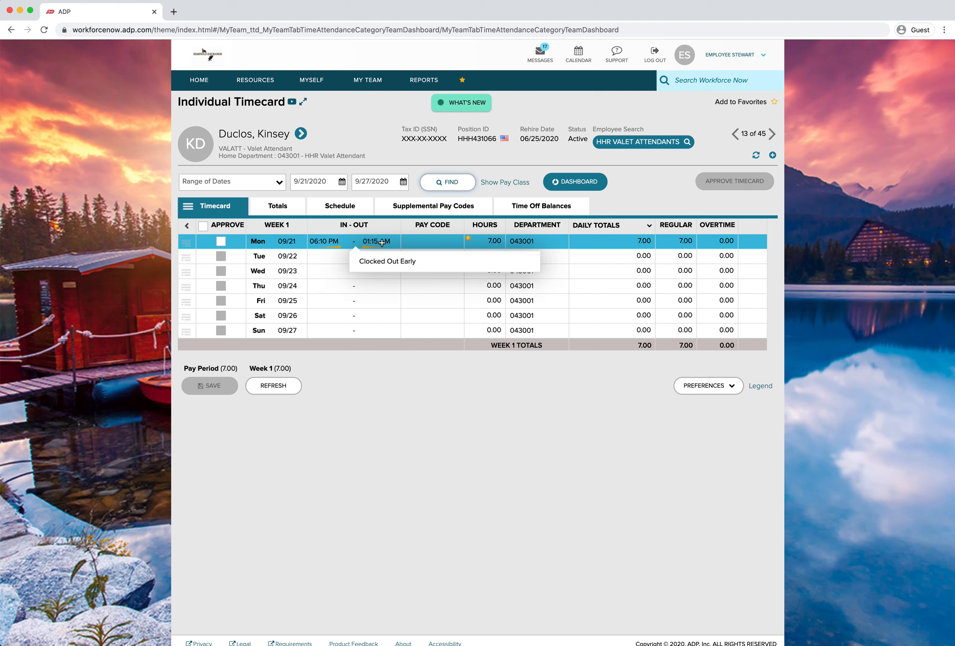
{"action": "left_click", "coordinate": [346, 211]}
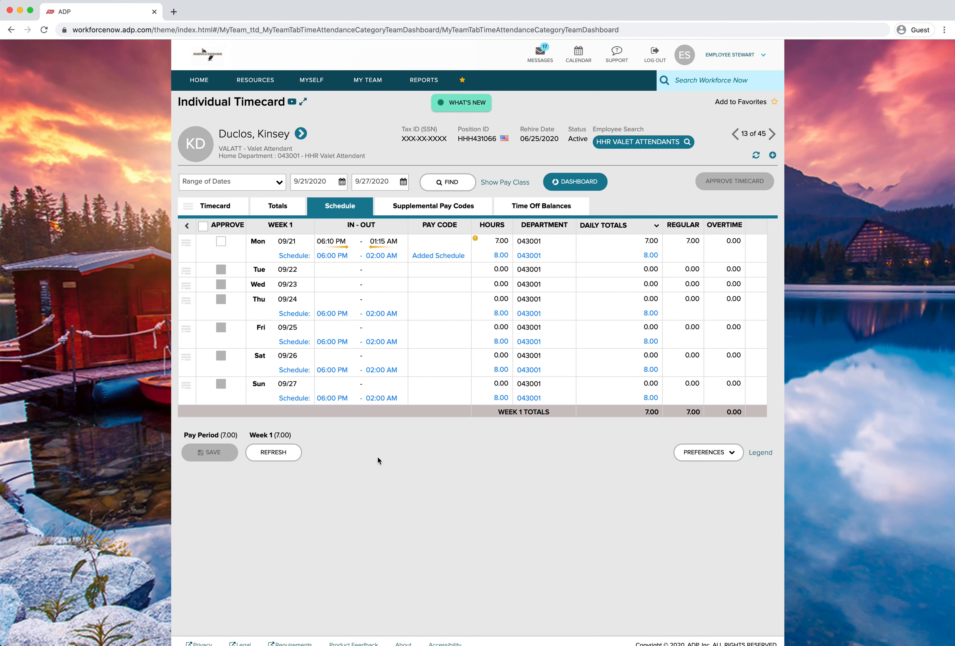
Change Monday 09/21's clock-in time to 6:00 PM and save the timecard
{"action": "left_click", "coordinate": [339, 242]}
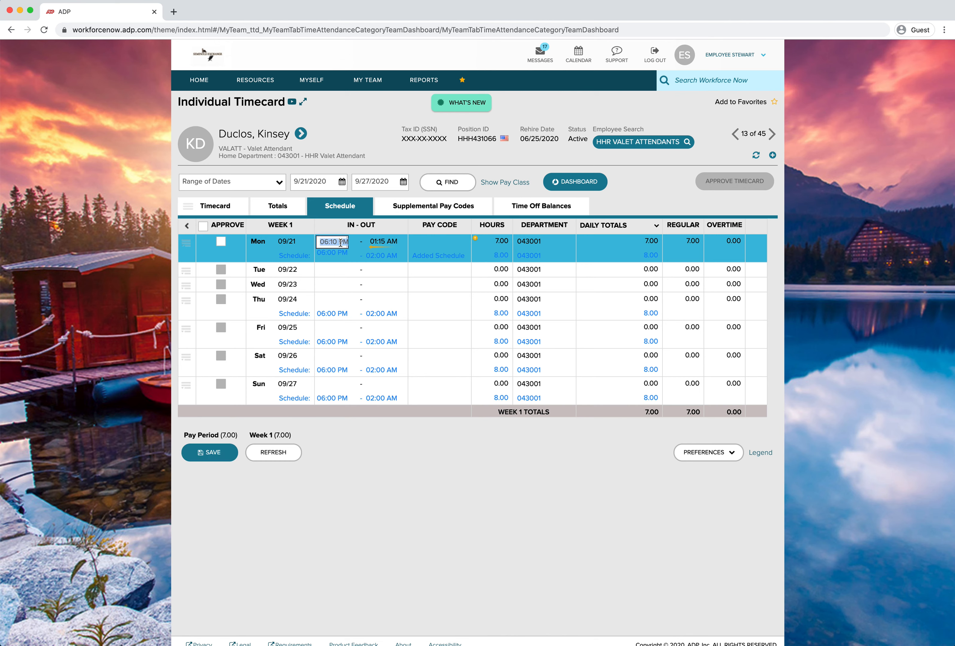
{"action": "type", "text": "6p"}
{"action": "left_click", "coordinate": [378, 466]}
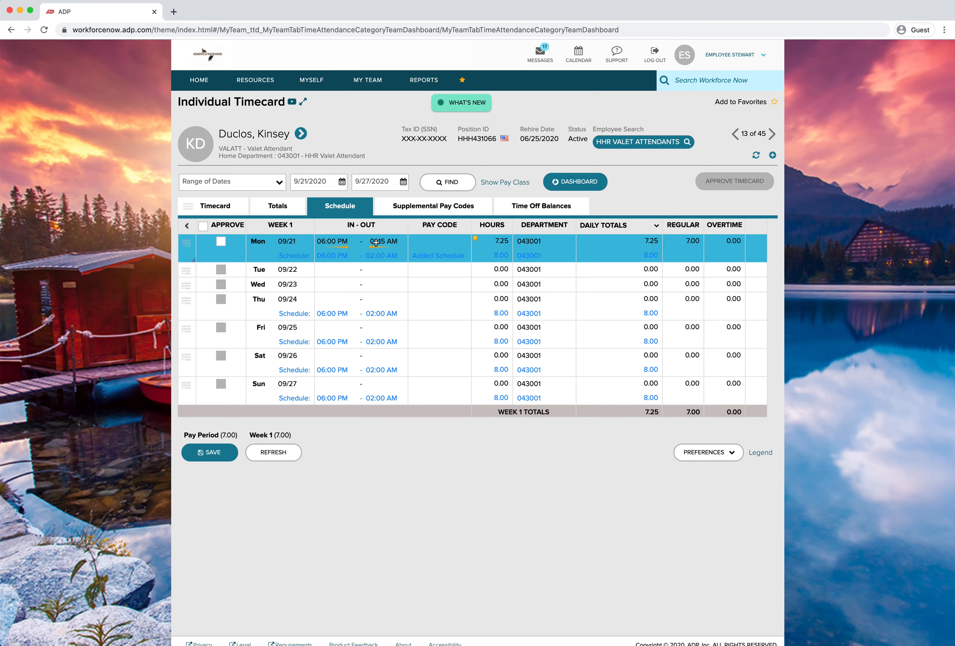
{"action": "left_click", "coordinate": [202, 452]}
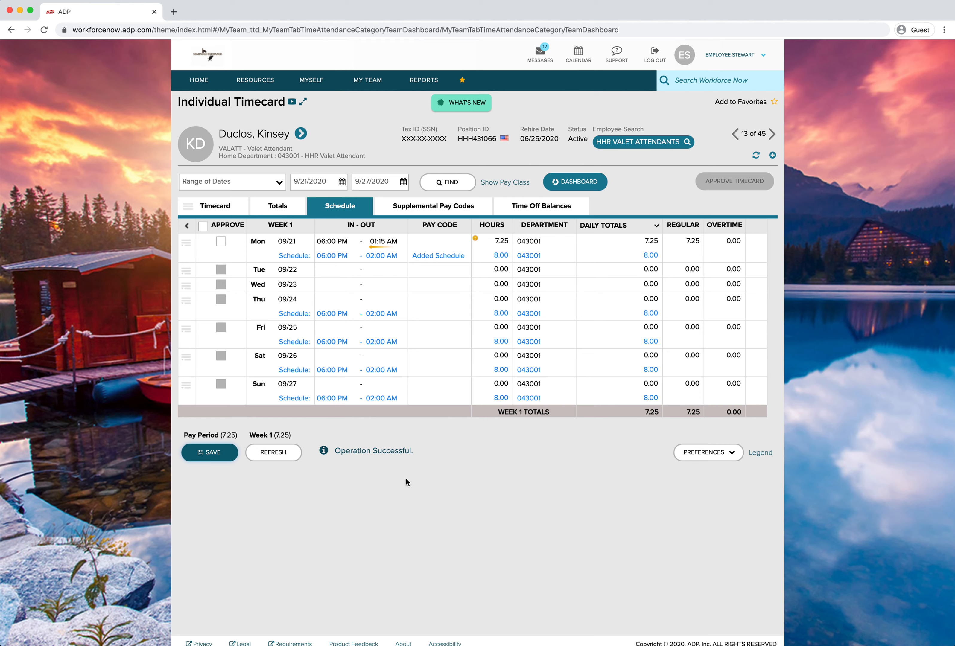
Restore Monday 09/21's clock-in time to 6:10 PM and save the timecard
{"action": "left_click", "coordinate": [335, 242]}
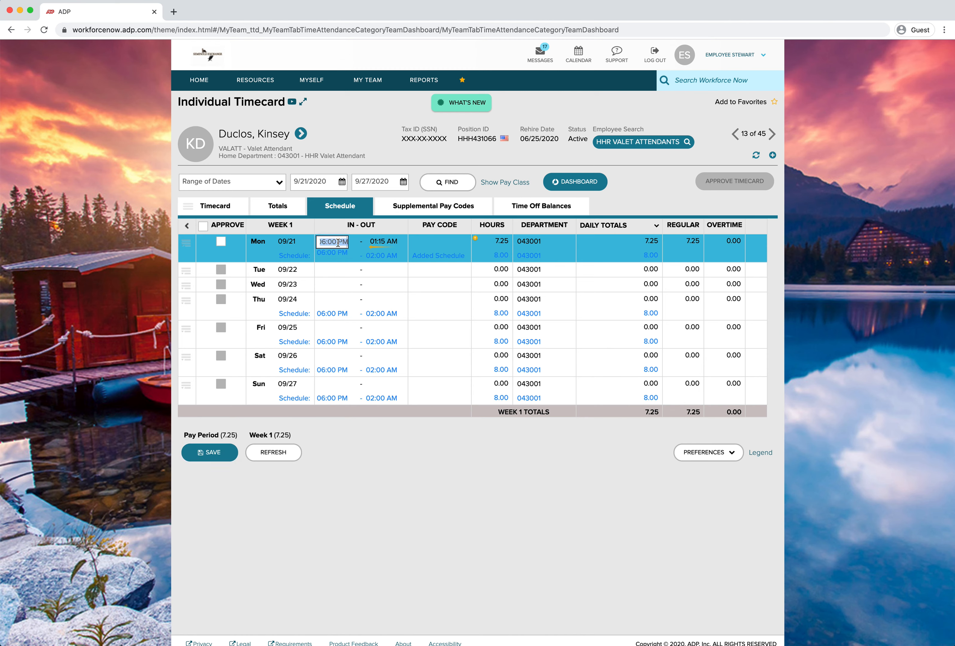
{"action": "type", "text": "6:10"}
{"action": "key", "text": "Tab"}
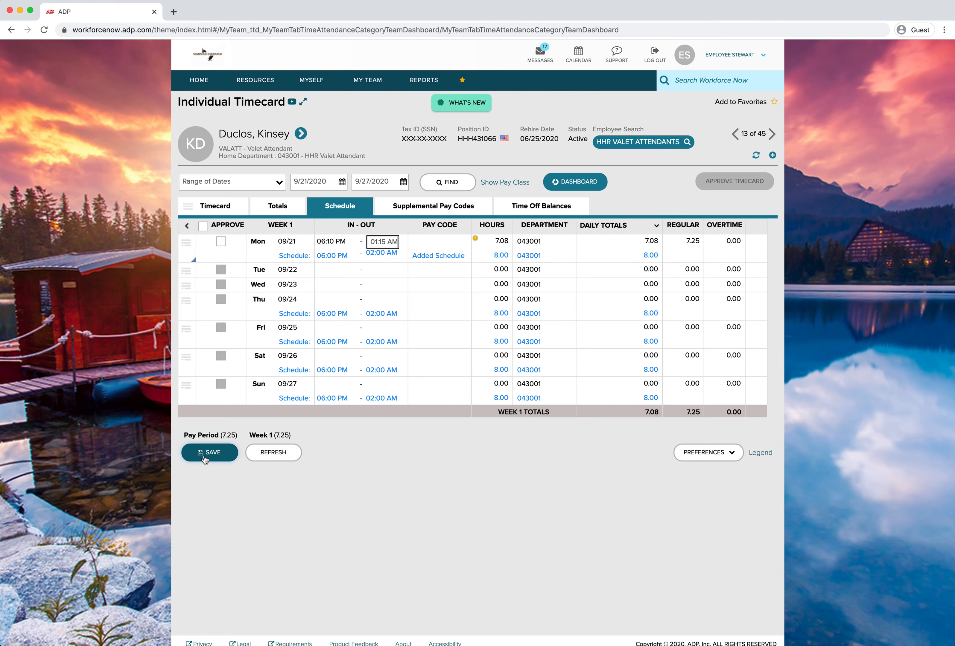
{"action": "left_click", "coordinate": [205, 458]}
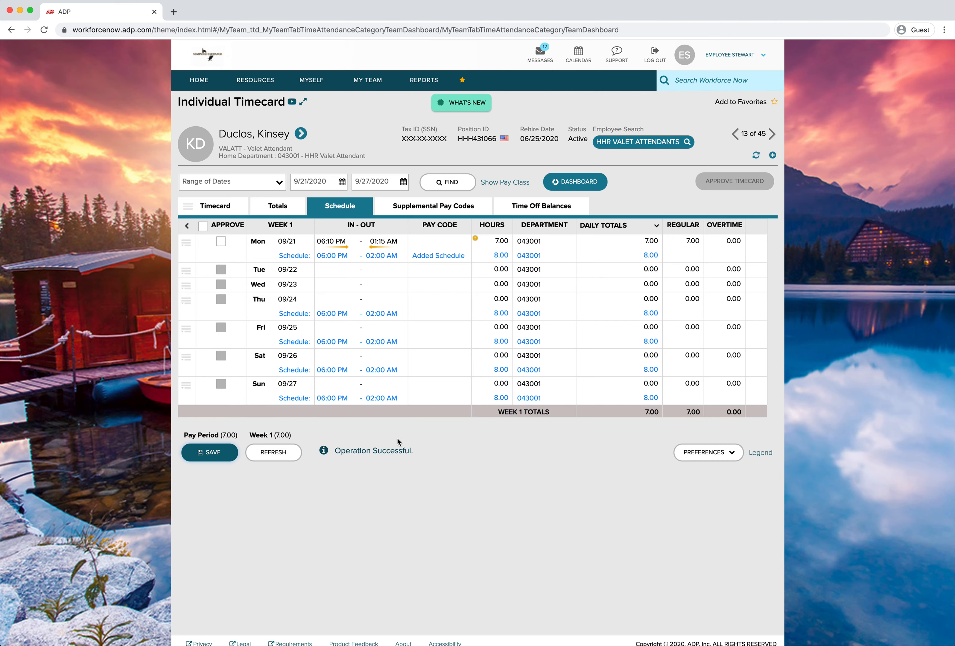
Add a note to the Monday 09/21 row reading "Late because he got a flat tire"
{"action": "left_click", "coordinate": [186, 246]}
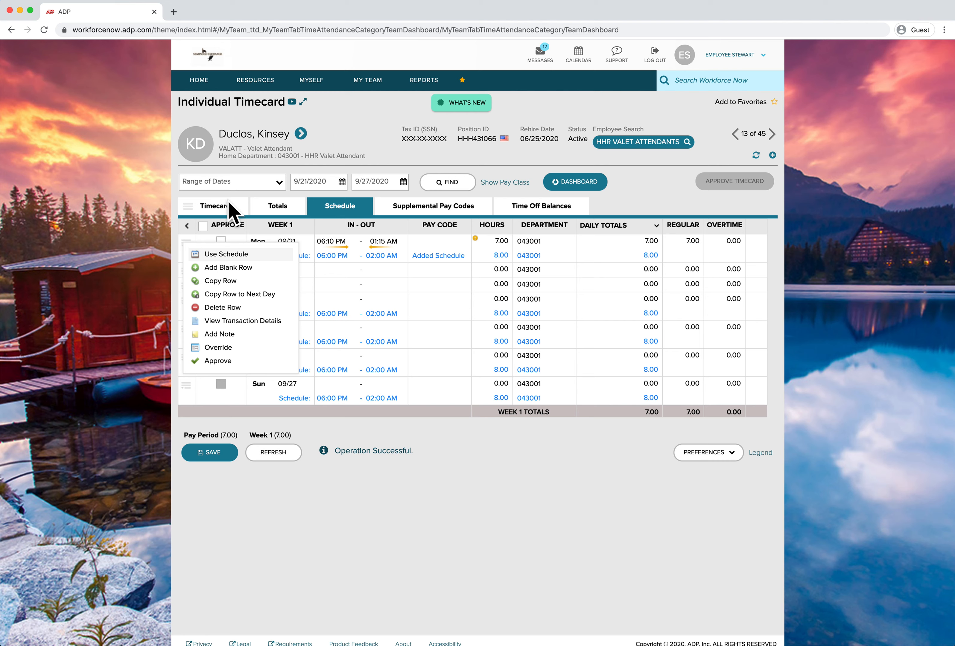
{"action": "left_click", "coordinate": [220, 335]}
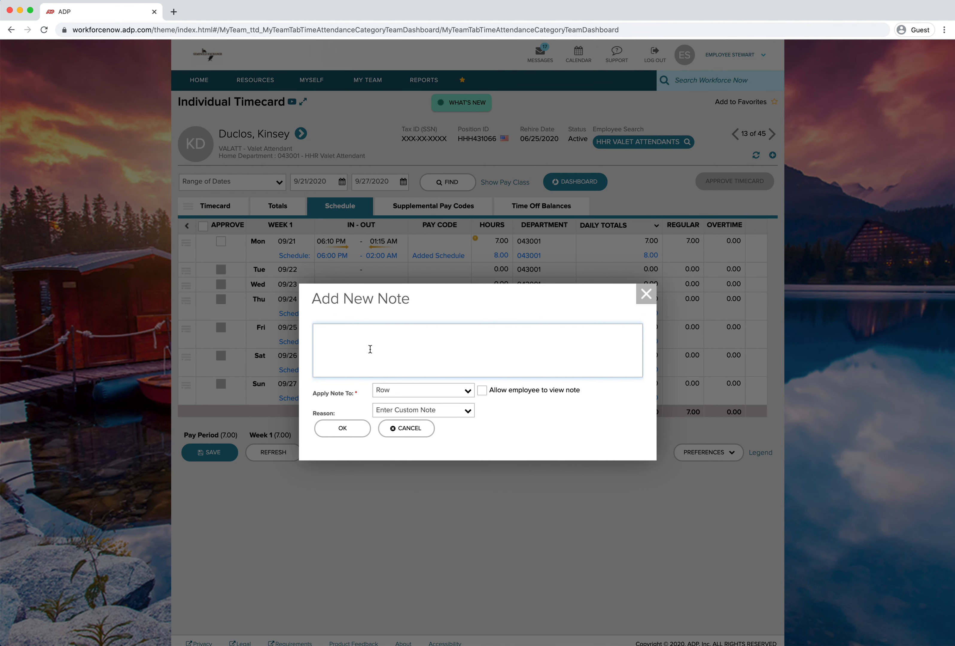
{"action": "type", "text": "Late because he got a flat tire"}
{"action": "left_click", "coordinate": [343, 399]}
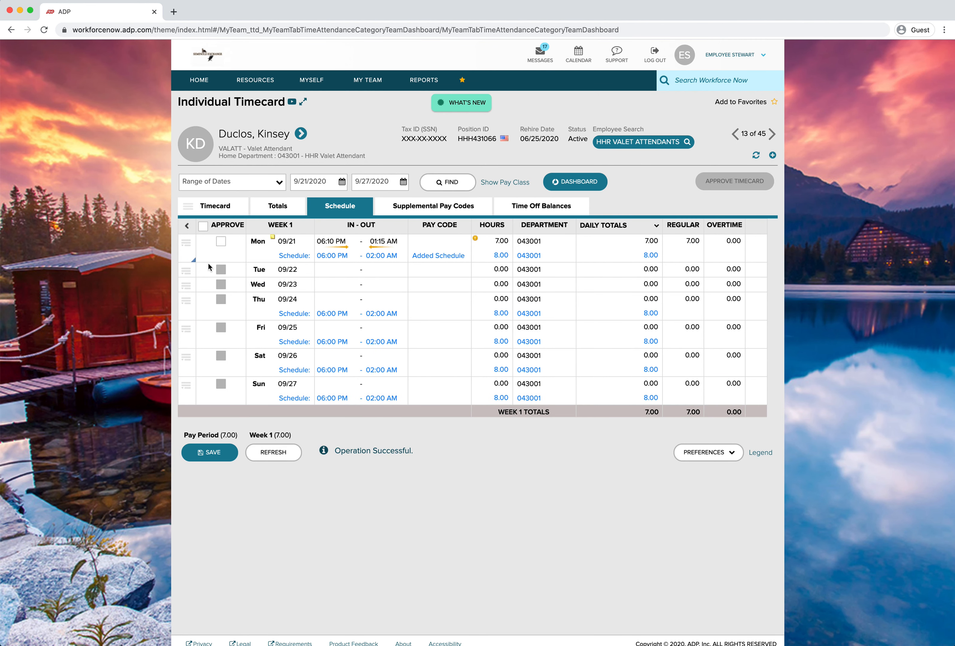
{"action": "left_click", "coordinate": [186, 243]}
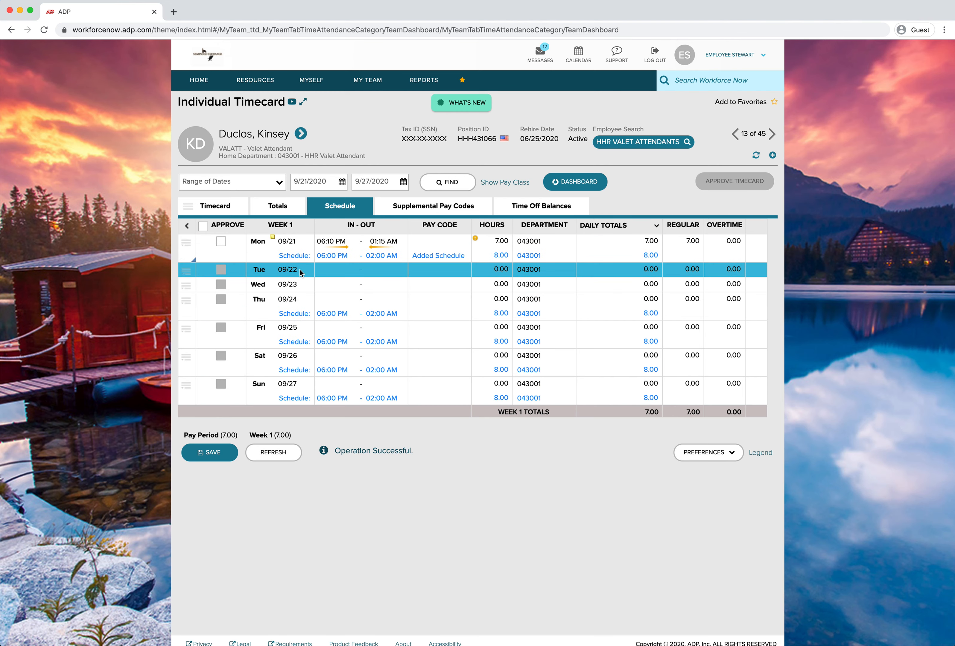
{"action": "mouse_move", "coordinate": [273, 238]}
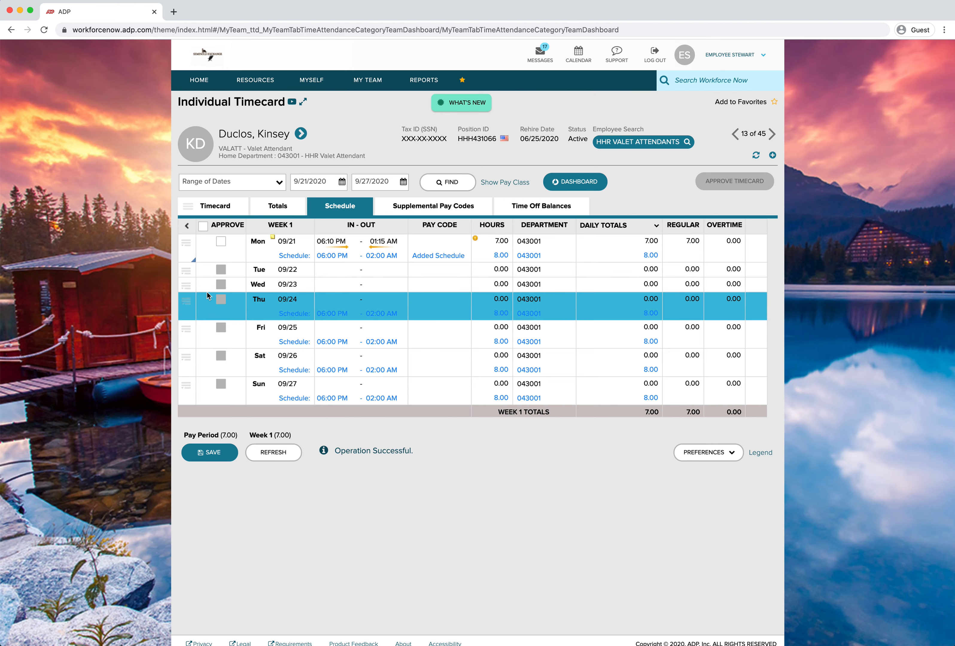
{"action": "left_click", "coordinate": [188, 271]}
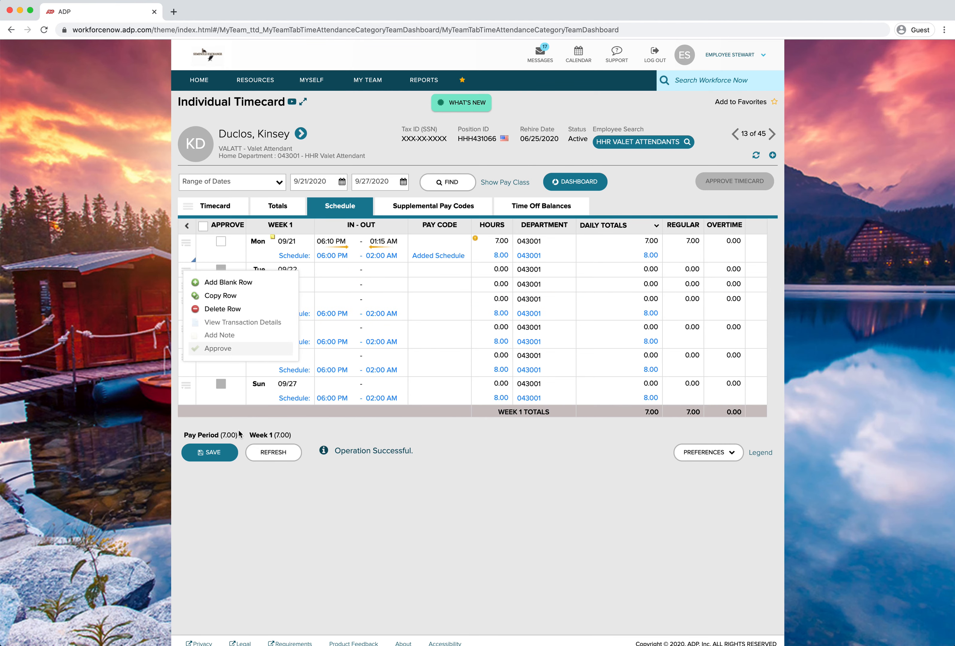
{"action": "left_click", "coordinate": [439, 484]}
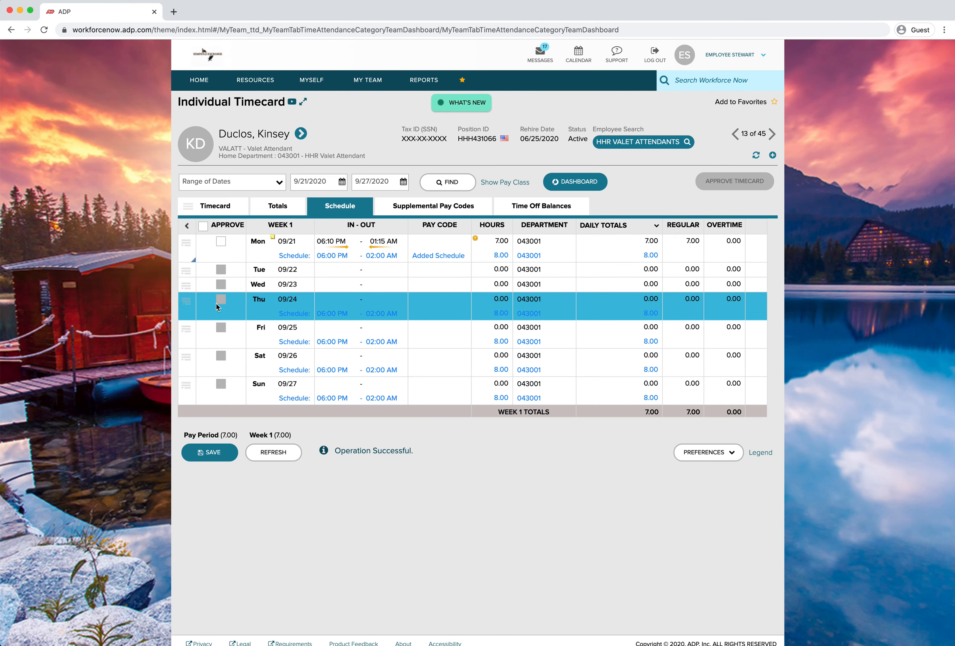
{"action": "left_click", "coordinate": [187, 270]}
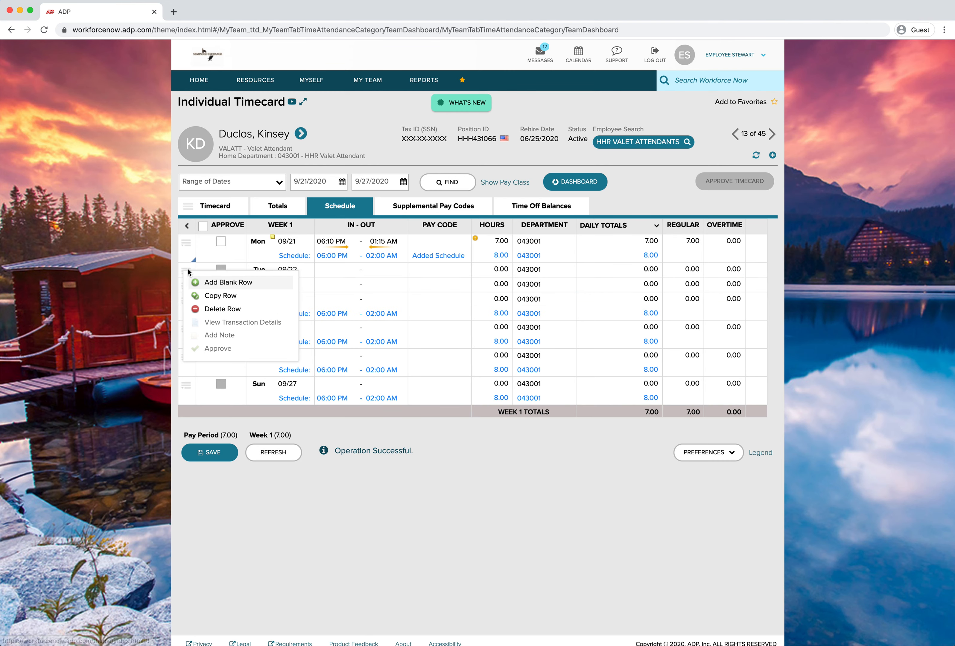
{"action": "left_click", "coordinate": [336, 547]}
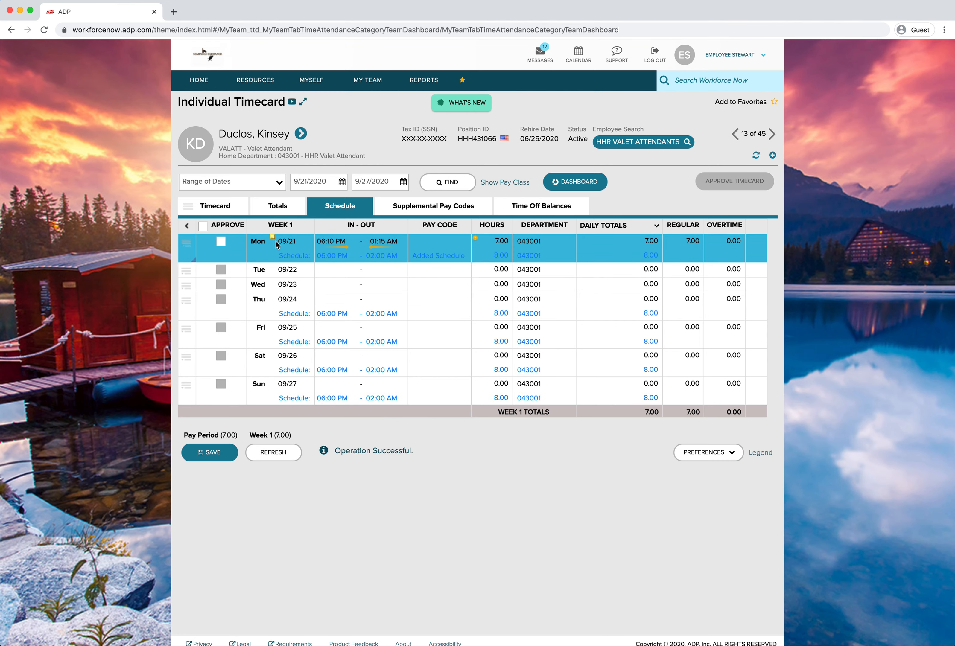
Delete the note from the Monday 09/21 row and save the timecard
{"action": "mouse_move", "coordinate": [273, 239]}
{"action": "left_click", "coordinate": [187, 244]}
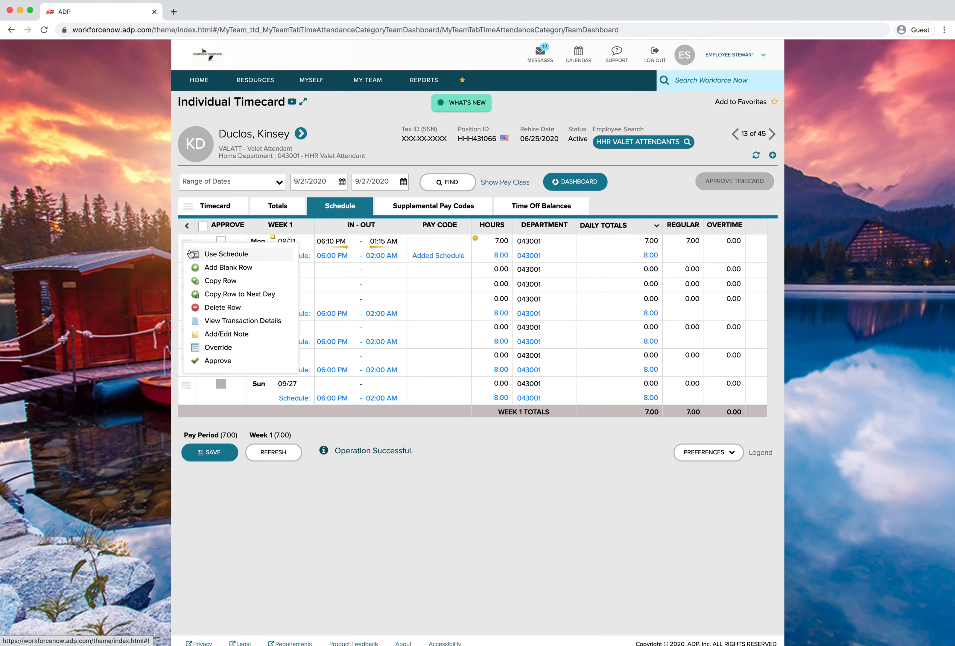
{"action": "left_click", "coordinate": [210, 336]}
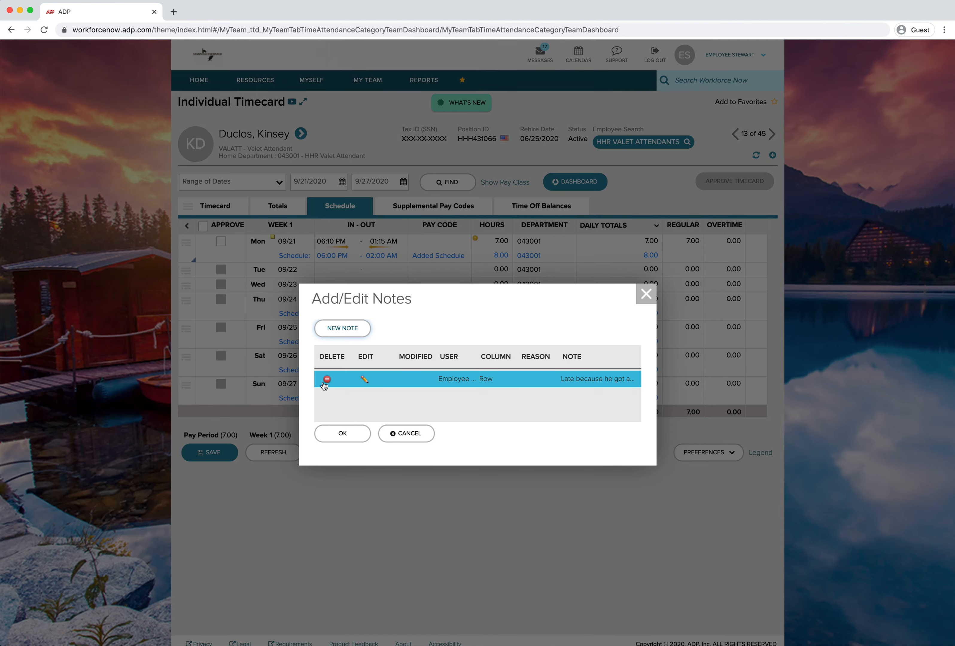
{"action": "left_click", "coordinate": [328, 380]}
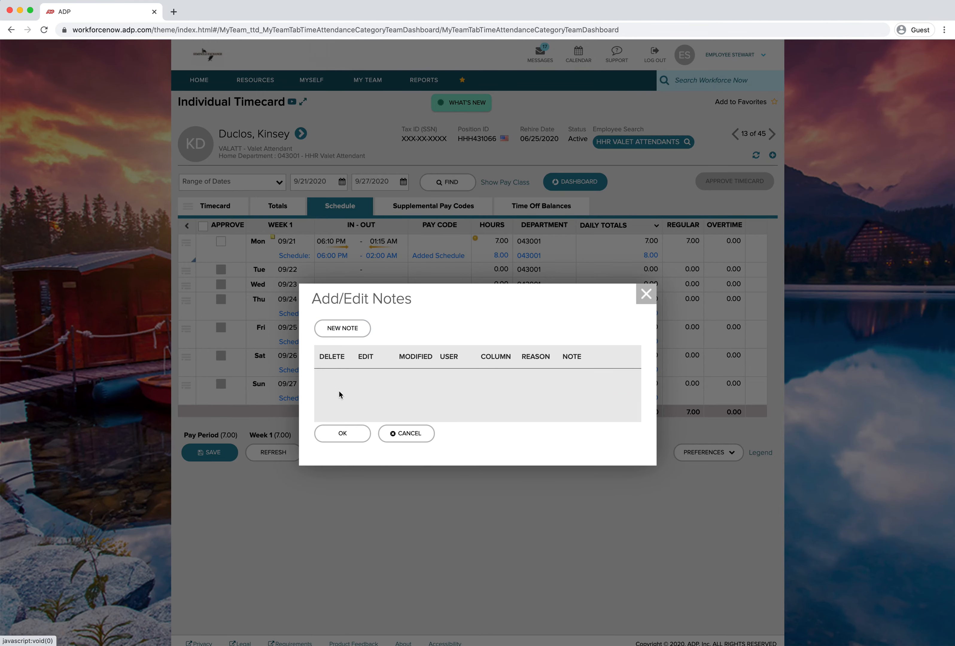
{"action": "left_click", "coordinate": [347, 436]}
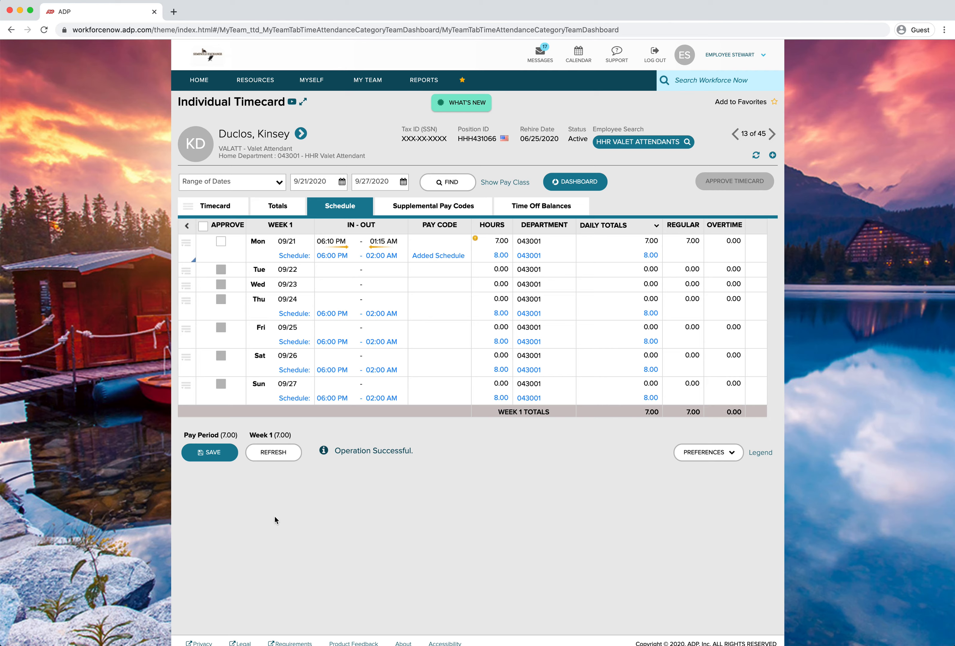
{"action": "left_click", "coordinate": [211, 452]}
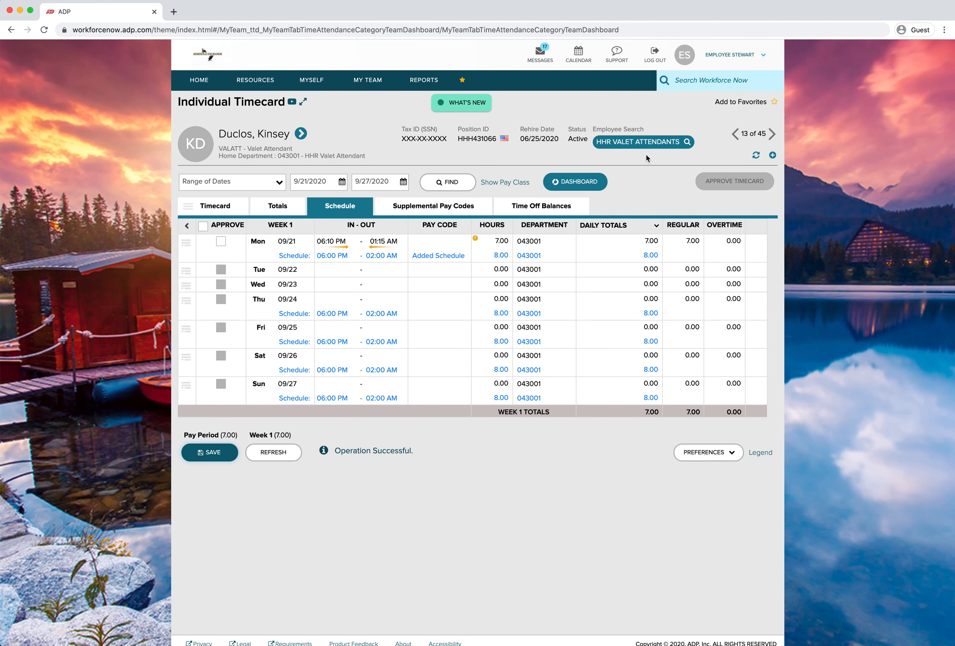
Browse the HHR Valet Attendants employee search list and close it
{"action": "left_click", "coordinate": [673, 145]}
{"action": "scroll", "coordinate": [452, 192], "scroll_direction": "down", "scroll_amount": 5}
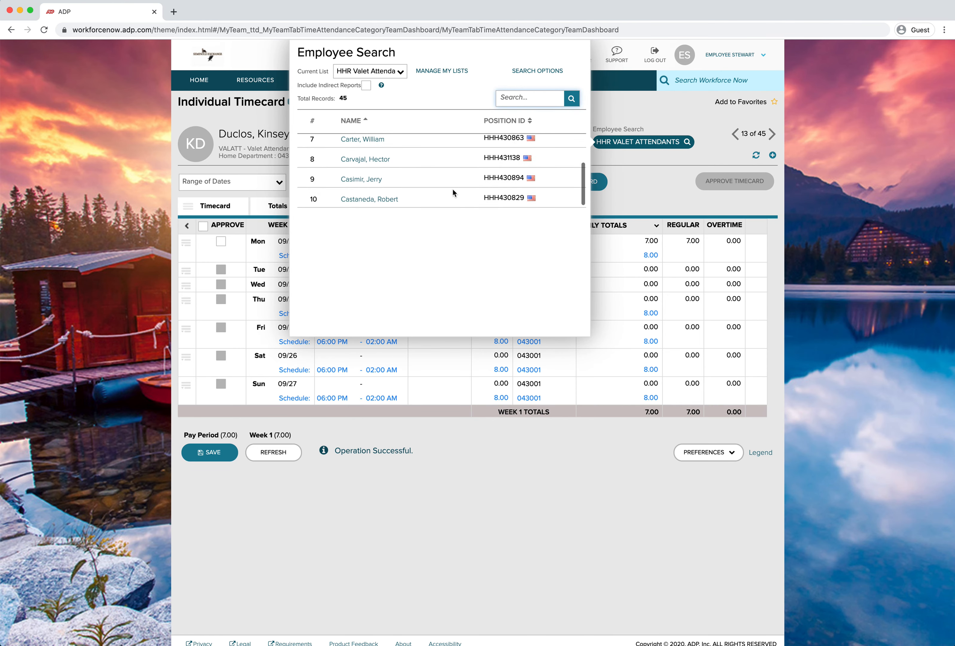
{"action": "scroll", "coordinate": [372, 238], "scroll_direction": "down", "scroll_amount": 1}
{"action": "scroll", "coordinate": [372, 238], "scroll_direction": "up", "scroll_amount": 1}
{"action": "left_click", "coordinate": [636, 109]}
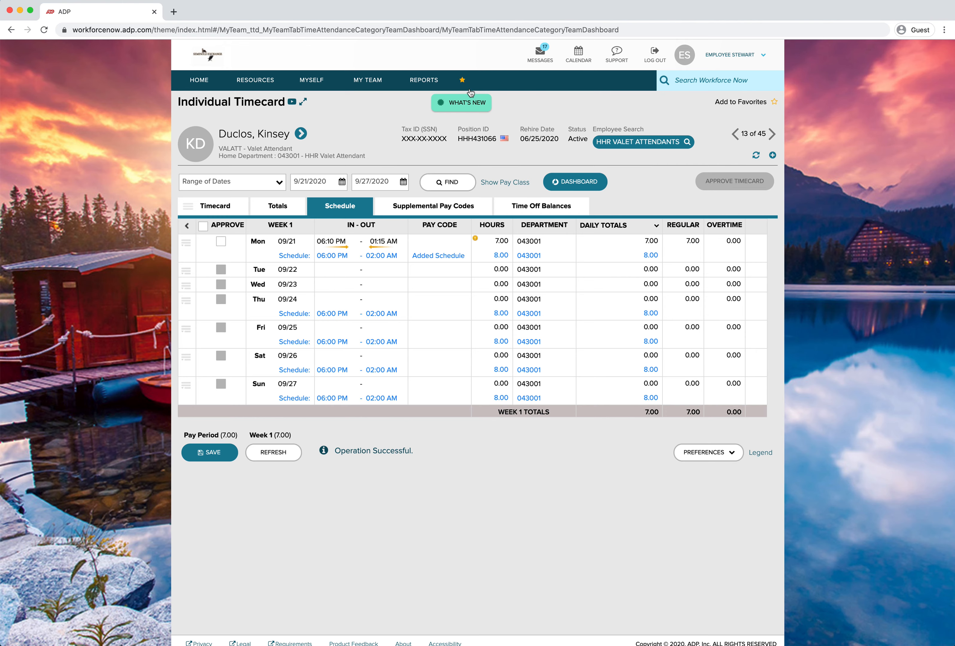
Open the Team Dashboard from favorites and go to an individual valet attendant timecard
{"action": "left_click", "coordinate": [462, 81]}
{"action": "left_click", "coordinate": [227, 151]}
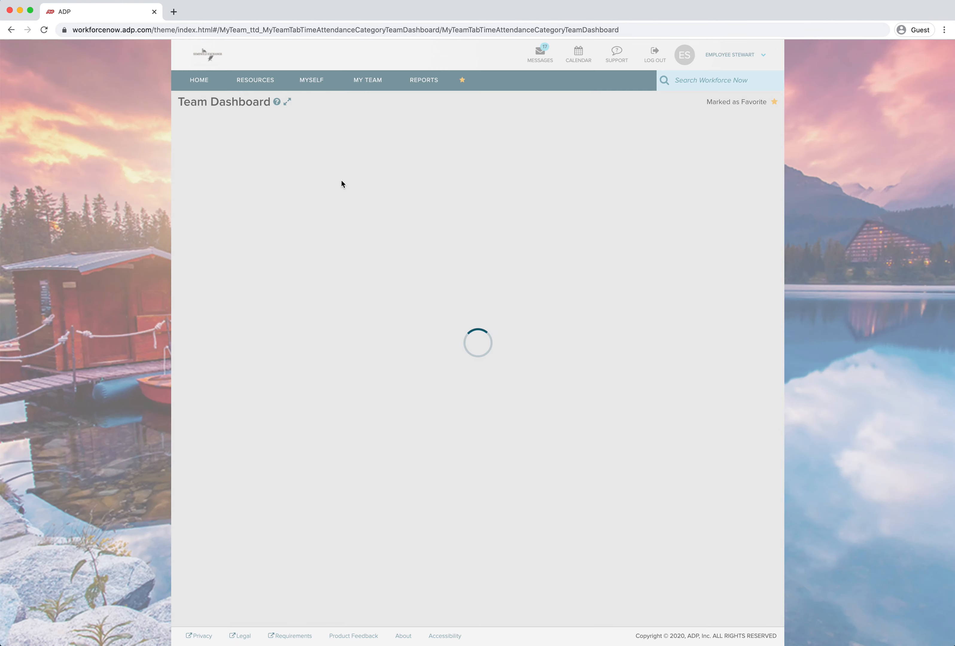
{"action": "left_click", "coordinate": [689, 143]}
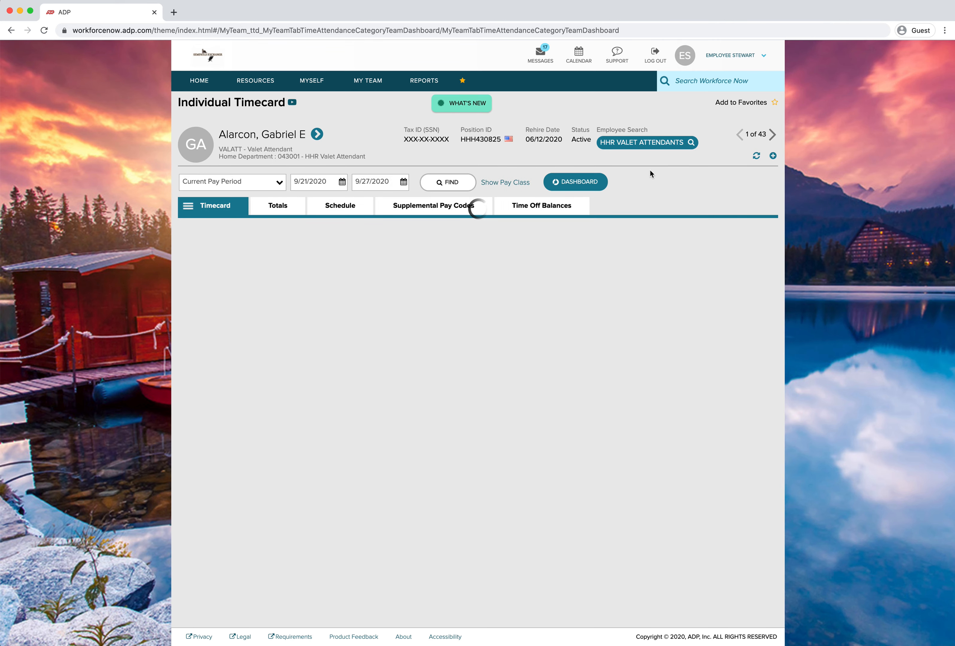
Open another valet attendant's timecard by picking them from the HHR Valet Attendants employee search list
{"action": "left_click", "coordinate": [632, 145]}
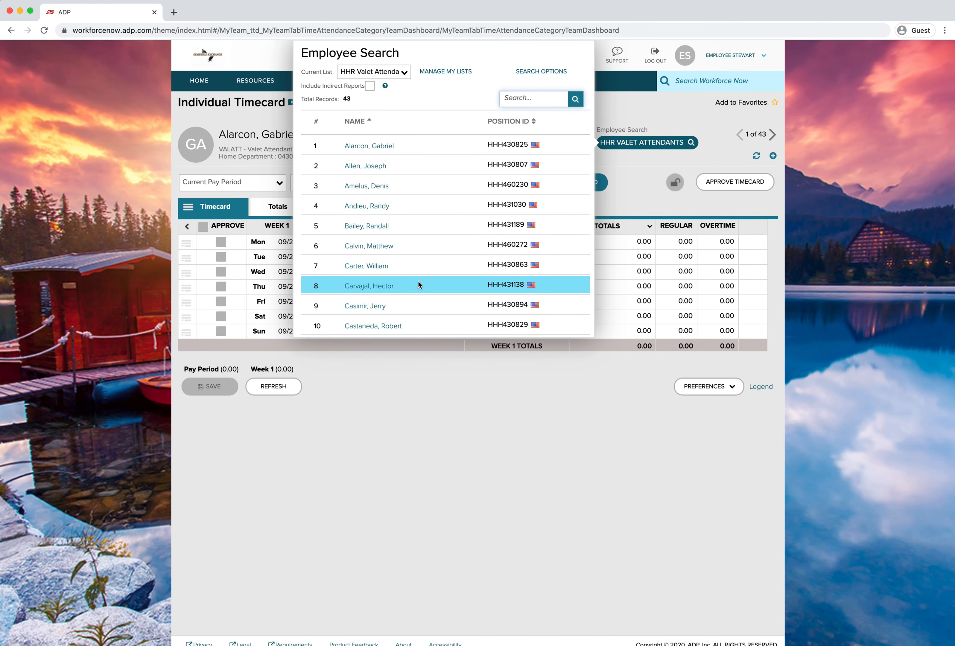
{"action": "scroll", "coordinate": [418, 282], "scroll_direction": "down", "scroll_amount": 3}
{"action": "scroll", "coordinate": [419, 280], "scroll_direction": "down", "scroll_amount": 3}
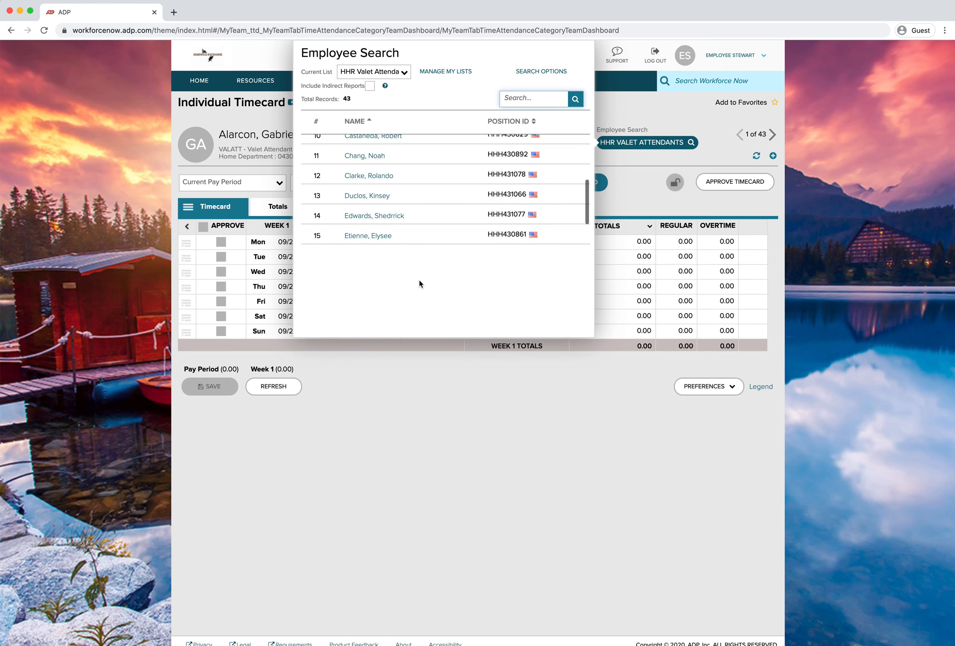
{"action": "scroll", "coordinate": [420, 277], "scroll_direction": "down", "scroll_amount": 1}
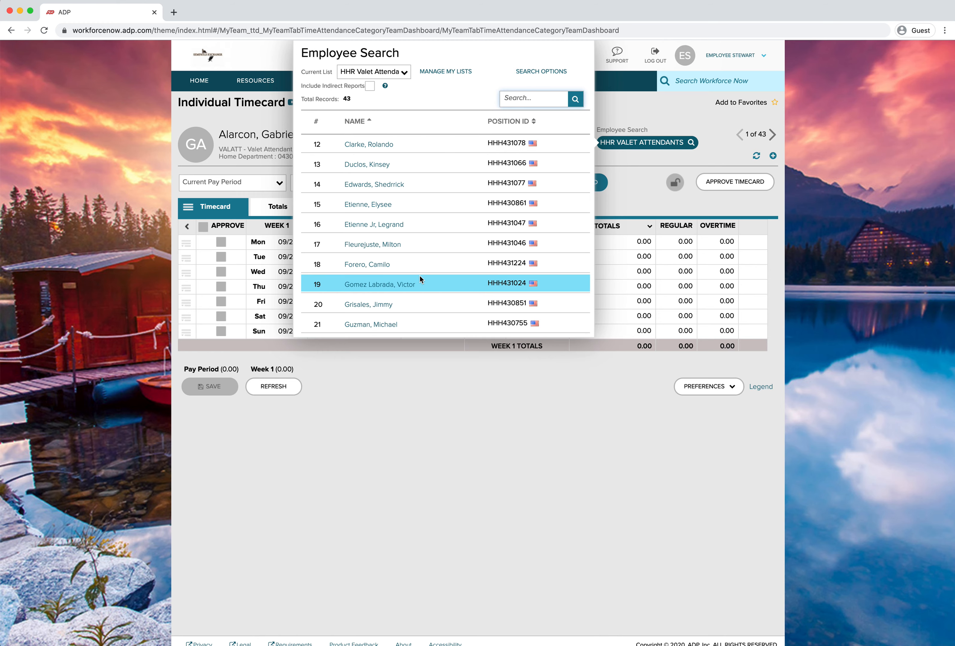
{"action": "left_click", "coordinate": [373, 164]}
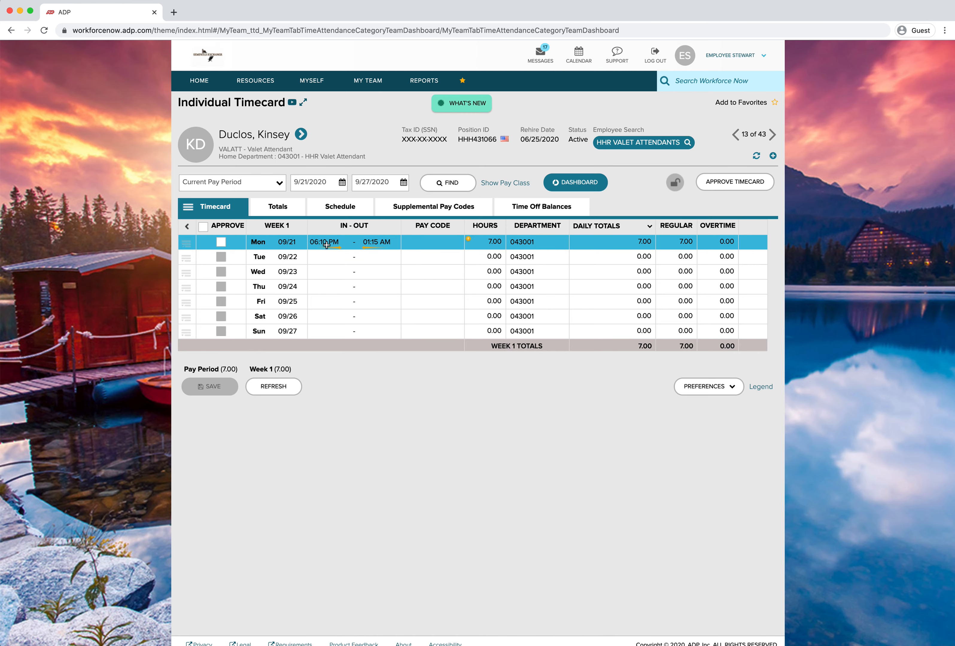
Show the timecard's schedule and open the full pay code lookup for the Monday 09/21 punch
{"action": "left_click", "coordinate": [363, 206]}
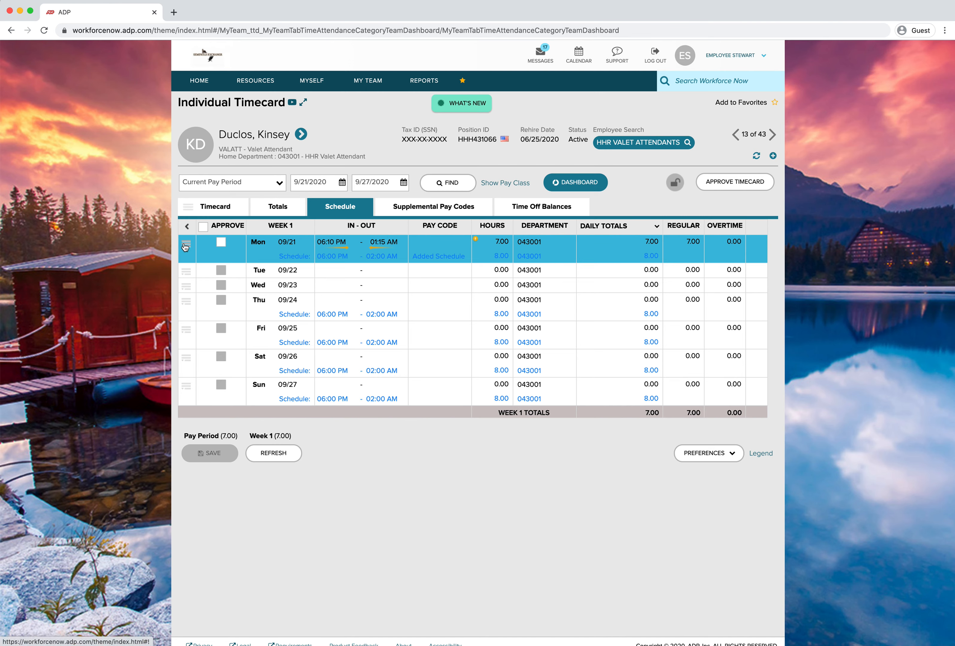
{"action": "left_click", "coordinate": [441, 243]}
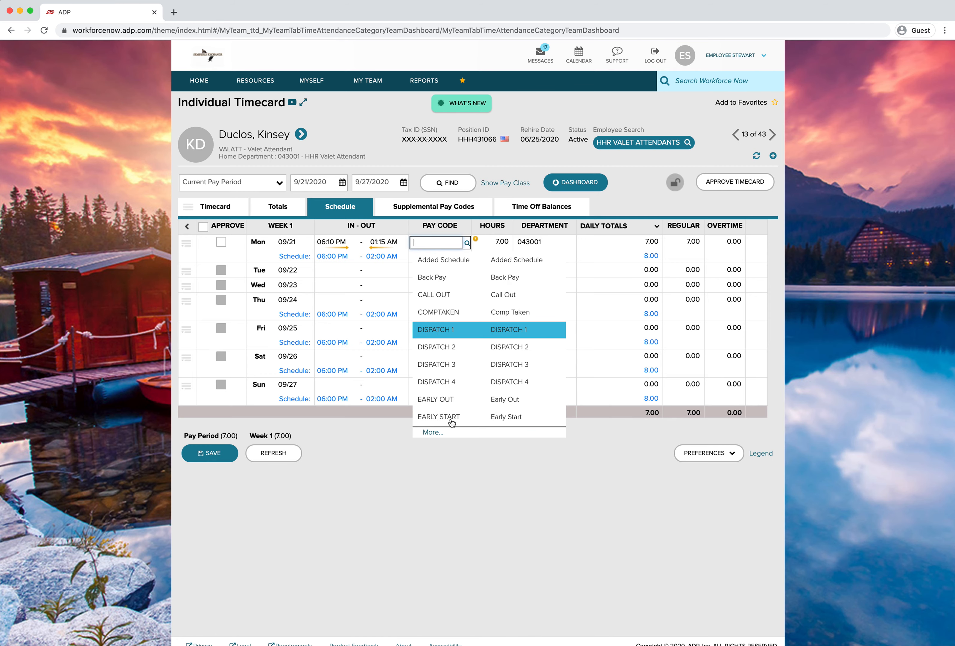
{"action": "scroll", "coordinate": [449, 417], "scroll_direction": "down", "scroll_amount": 1}
{"action": "left_click", "coordinate": [433, 425]}
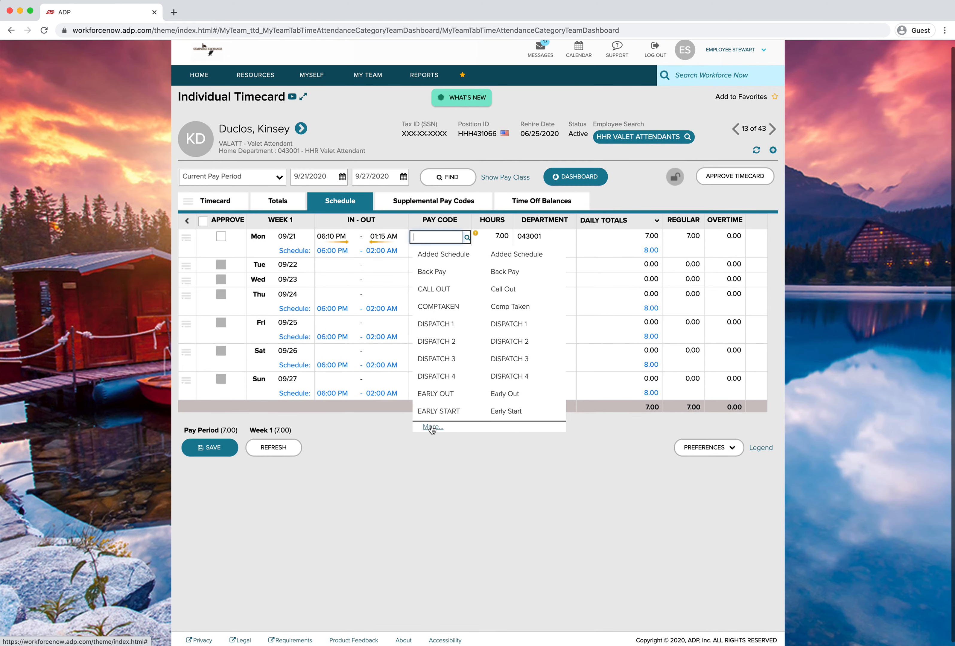
Assign the LATE pay code to the Monday 09/21 punch and save the timecard
{"action": "scroll", "coordinate": [432, 429], "scroll_direction": "down", "scroll_amount": 5}
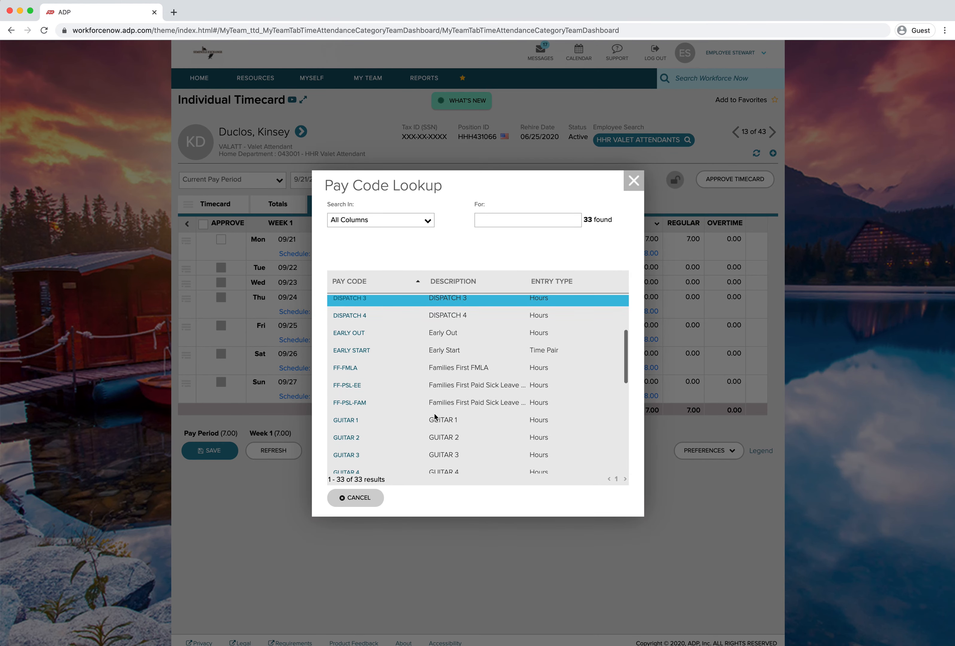
{"action": "scroll", "coordinate": [435, 417], "scroll_direction": "down", "scroll_amount": 5}
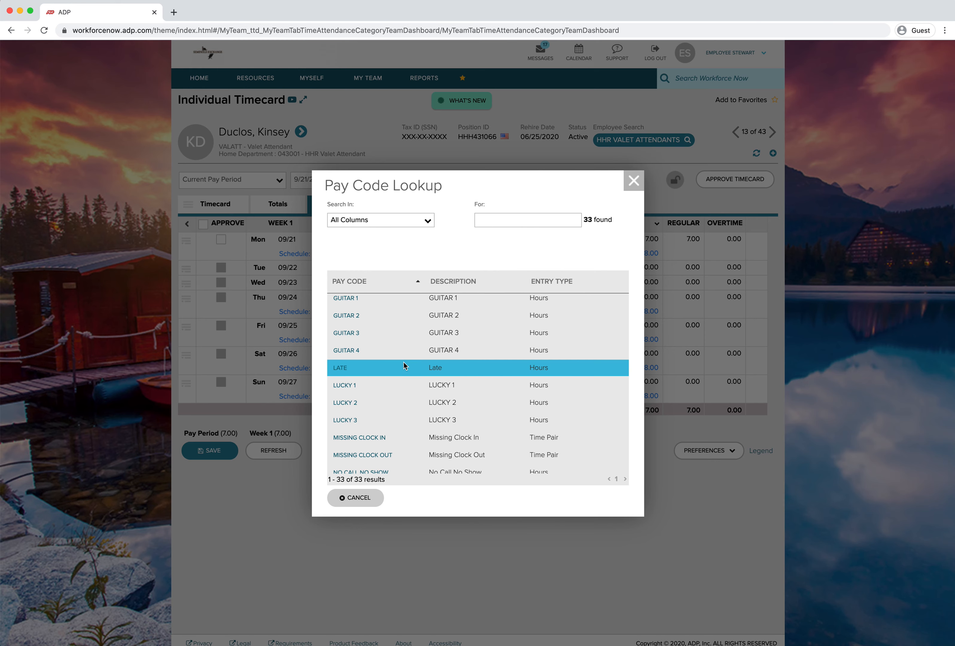
{"action": "scroll", "coordinate": [381, 369], "scroll_direction": "down", "scroll_amount": 2}
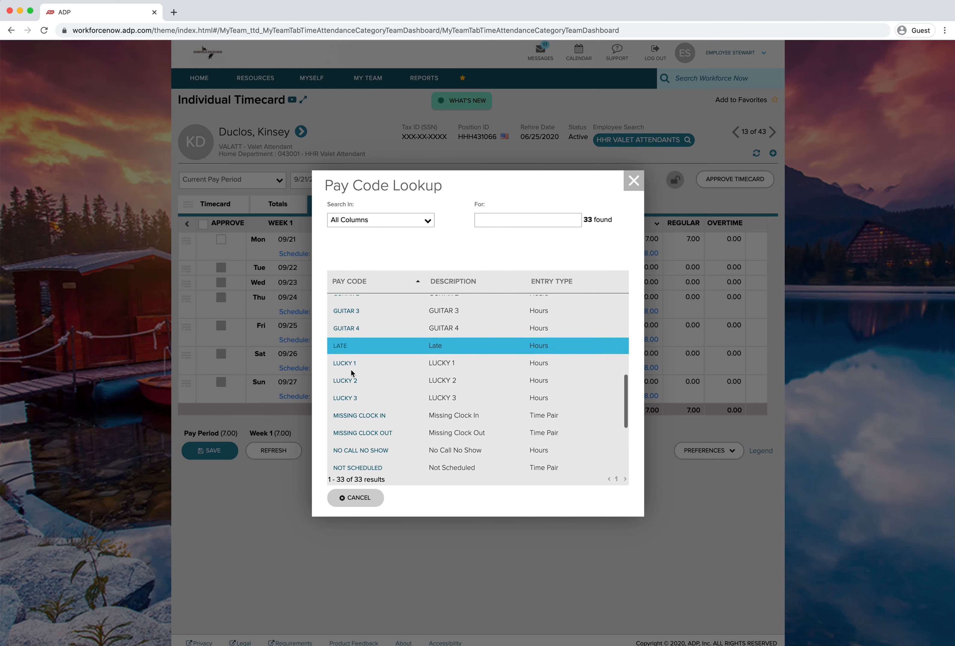
{"action": "scroll", "coordinate": [354, 424], "scroll_direction": "down", "scroll_amount": 2}
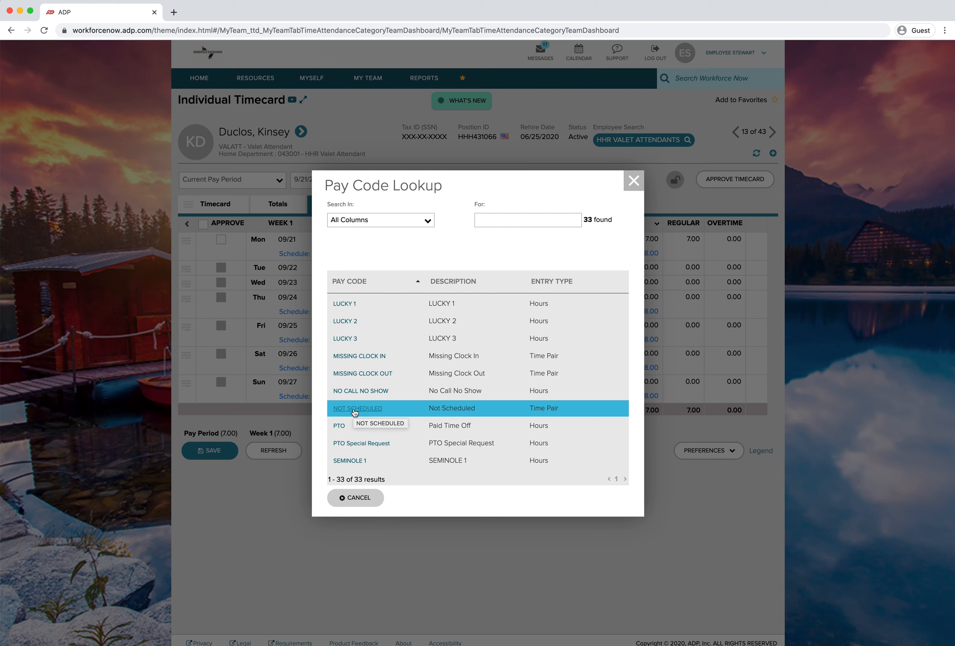
{"action": "scroll", "coordinate": [369, 442], "scroll_direction": "down", "scroll_amount": 2}
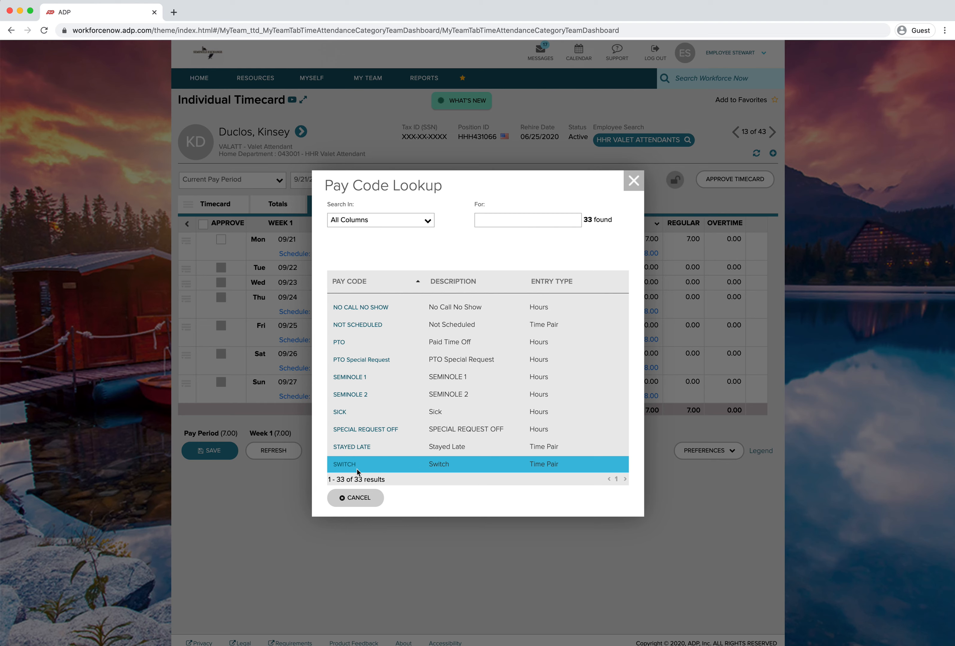
{"action": "scroll", "coordinate": [384, 467], "scroll_direction": "up", "scroll_amount": 10}
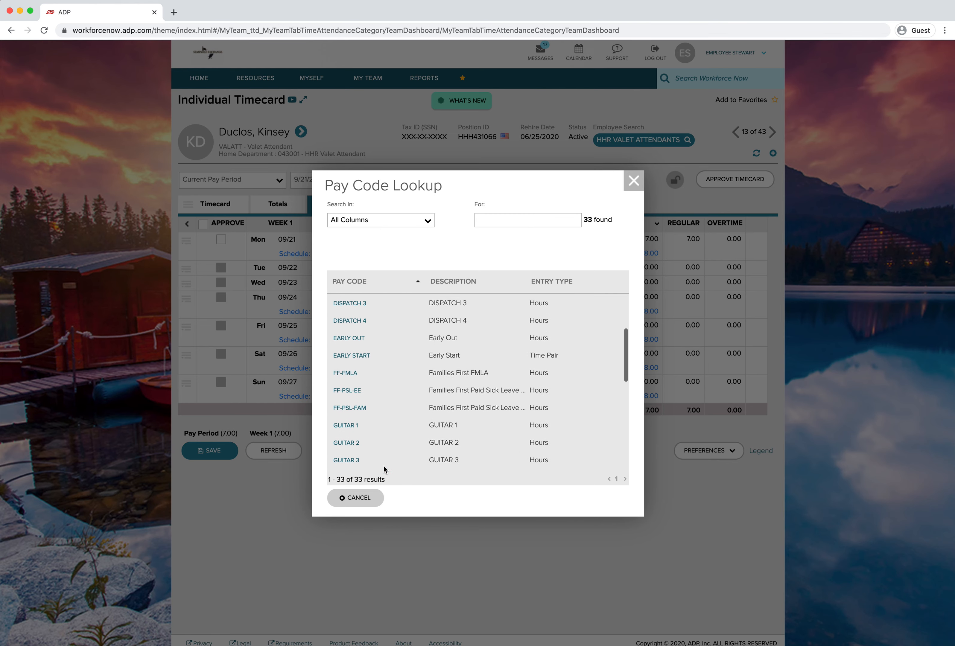
{"action": "scroll", "coordinate": [378, 325], "scroll_direction": "down", "scroll_amount": 3}
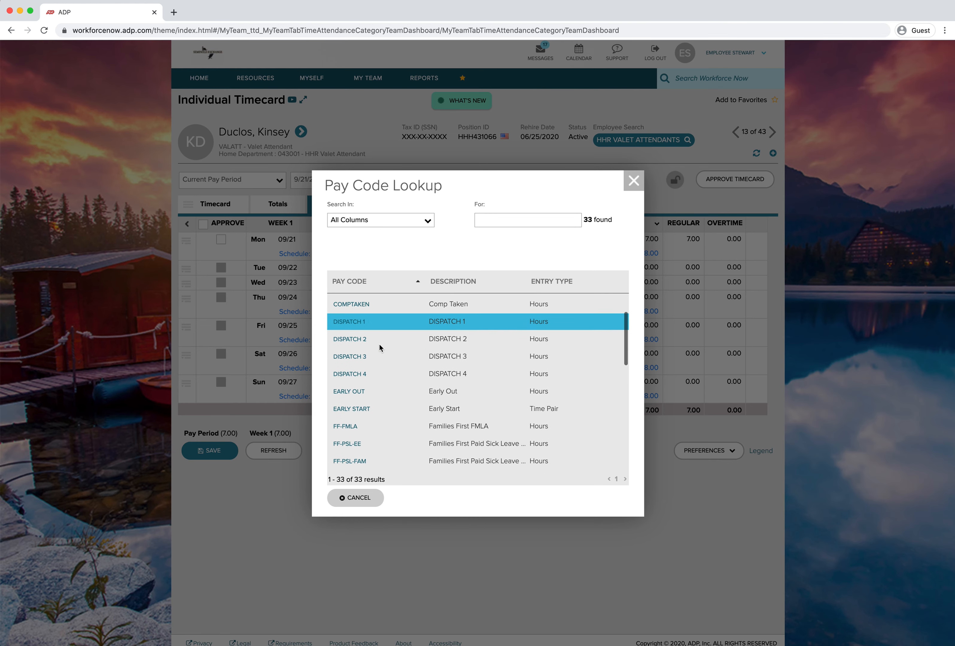
{"action": "scroll", "coordinate": [377, 358], "scroll_direction": "down", "scroll_amount": 2}
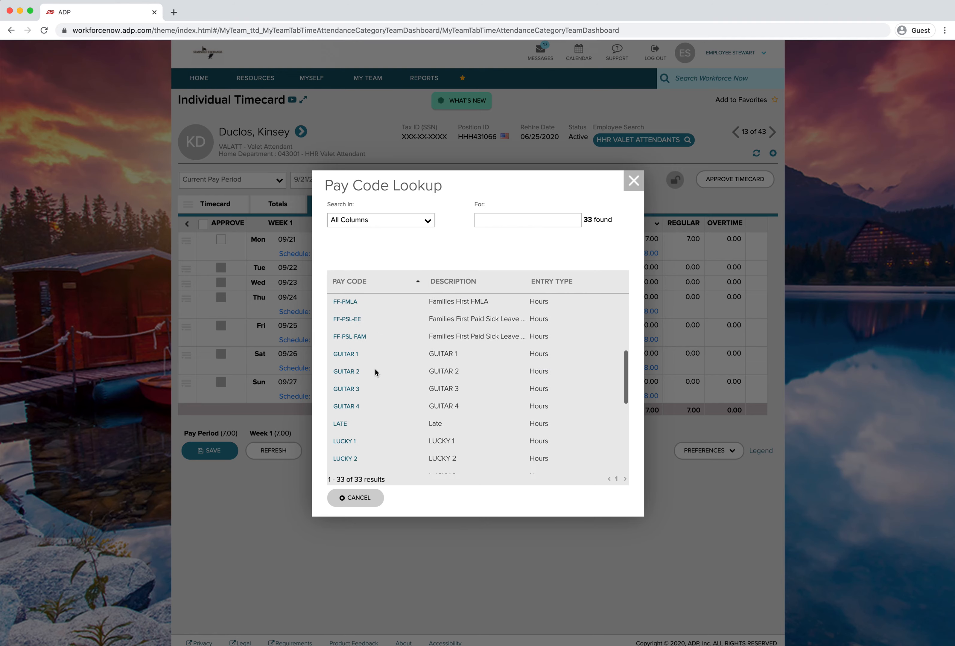
{"action": "left_click", "coordinate": [341, 419]}
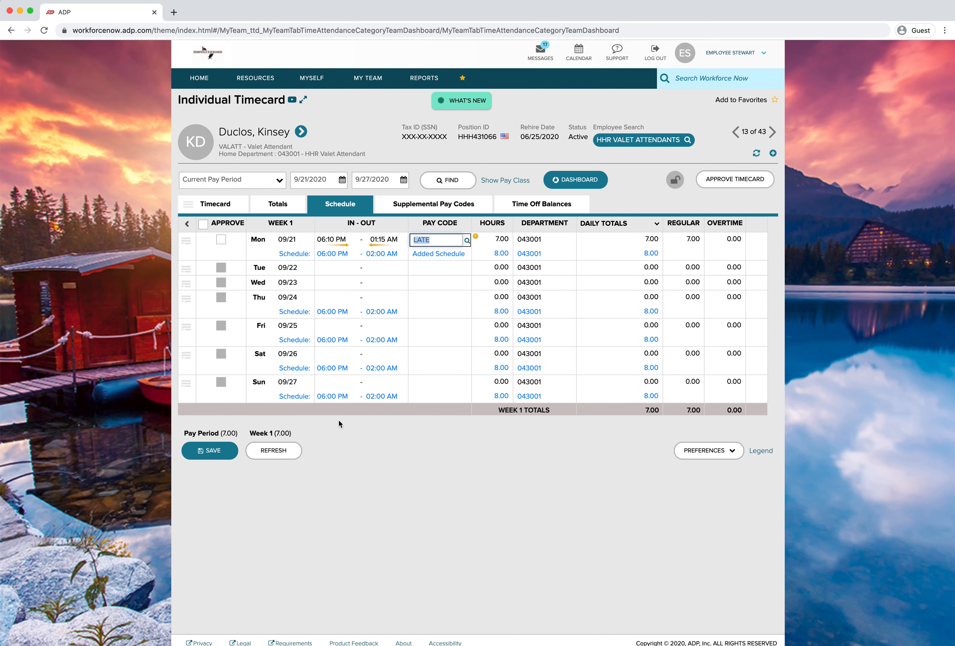
{"action": "left_click", "coordinate": [196, 452]}
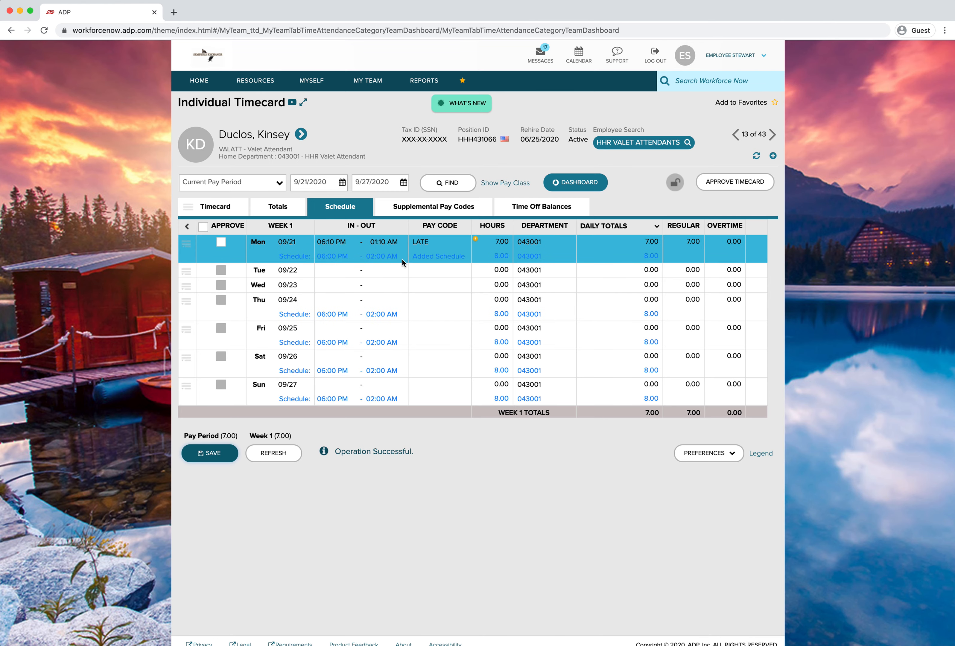
Go to the next employee's timecard, assign the LATE pay code to its Monday 09/21 punch, and save
{"action": "left_click", "coordinate": [771, 136]}
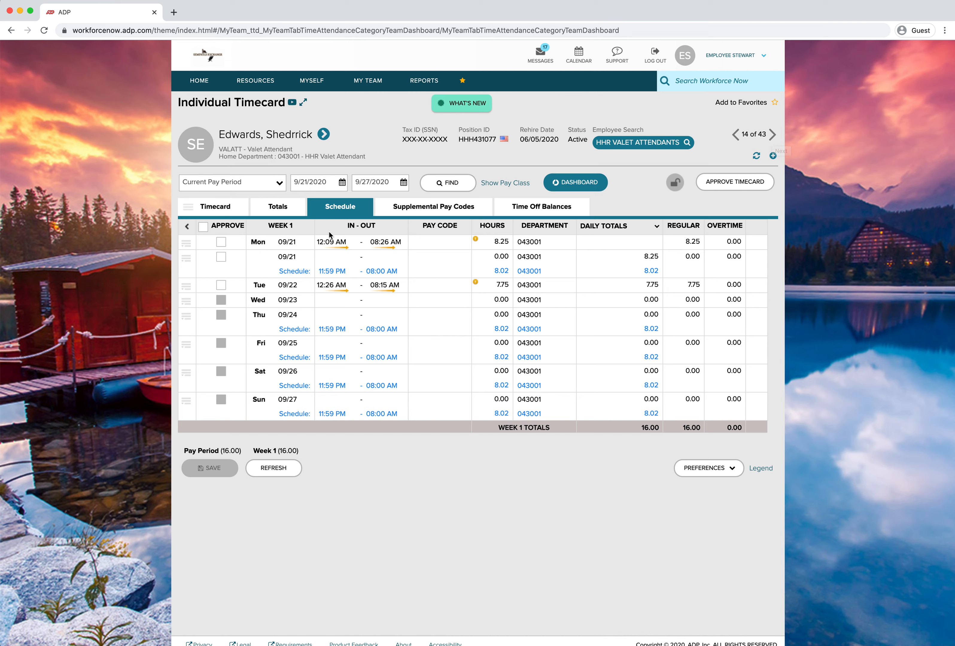
{"action": "left_click", "coordinate": [337, 244]}
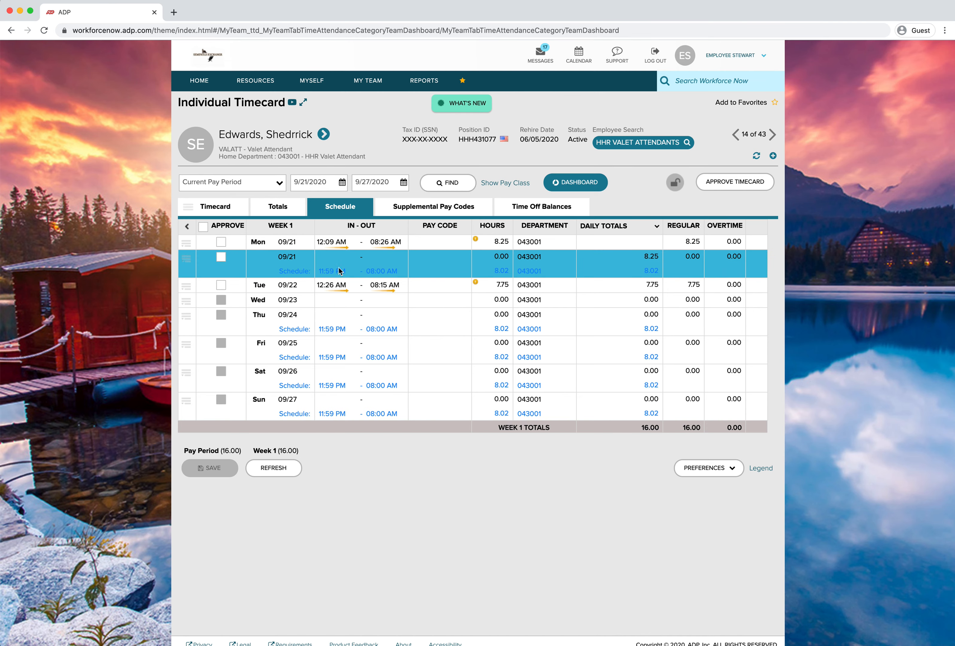
{"action": "left_click", "coordinate": [438, 242]}
{"action": "left_click", "coordinate": [467, 243]}
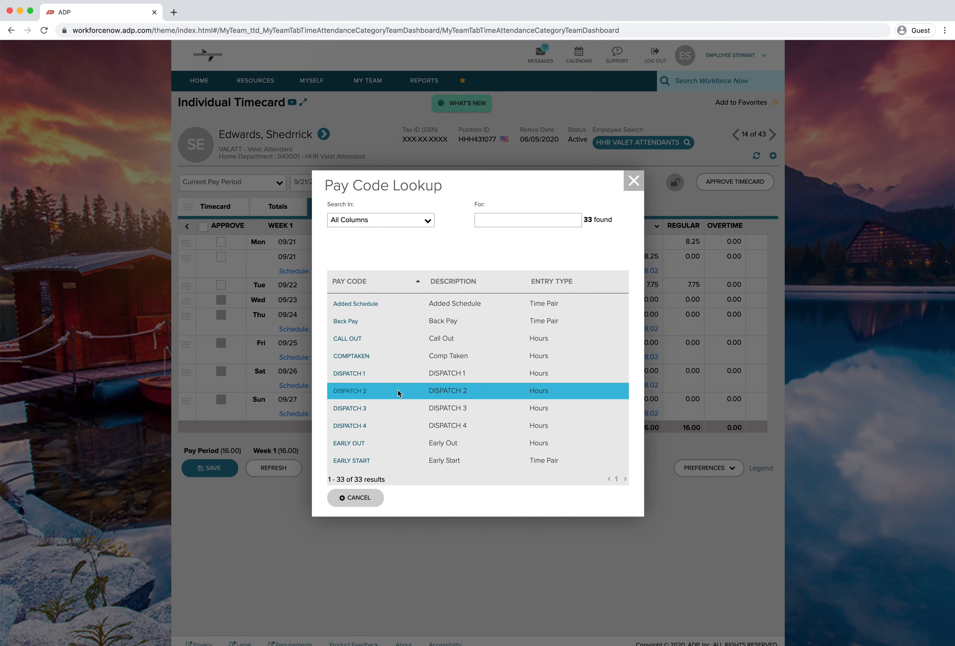
{"action": "scroll", "coordinate": [376, 380], "scroll_direction": "down", "scroll_amount": 3}
{"action": "scroll", "coordinate": [376, 381], "scroll_direction": "down", "scroll_amount": 3}
{"action": "left_click", "coordinate": [375, 384]}
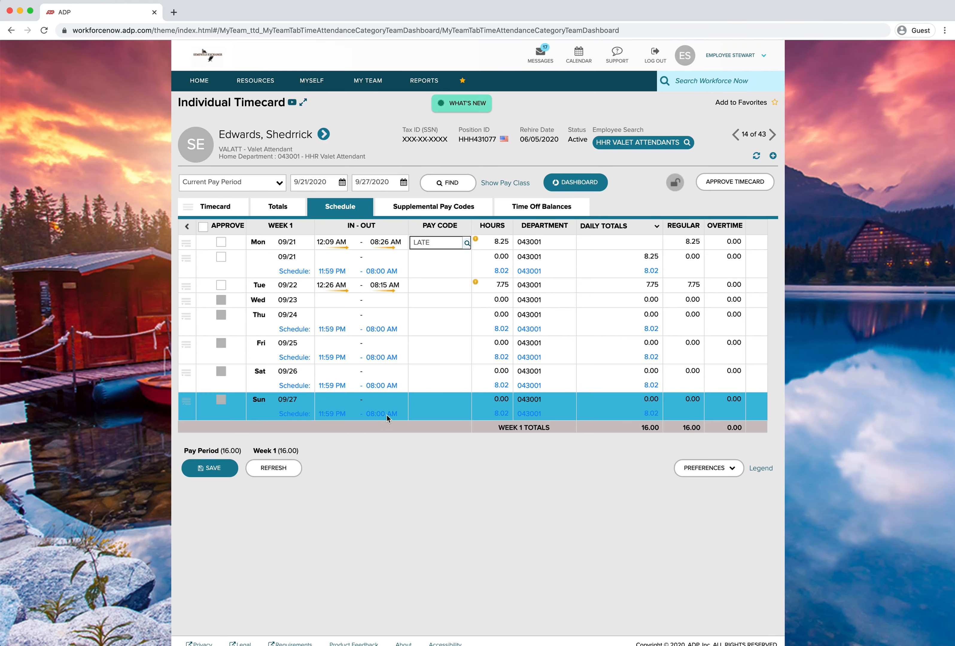
{"action": "left_click", "coordinate": [238, 470]}
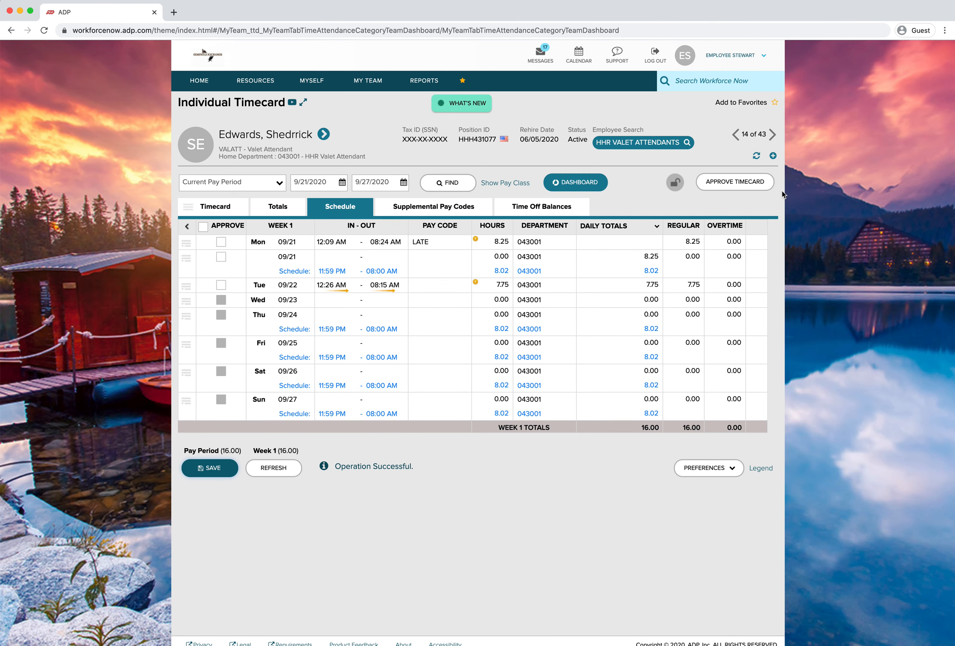
Step through the following employees' timecards in the valet attendant list
{"action": "left_click", "coordinate": [772, 139]}
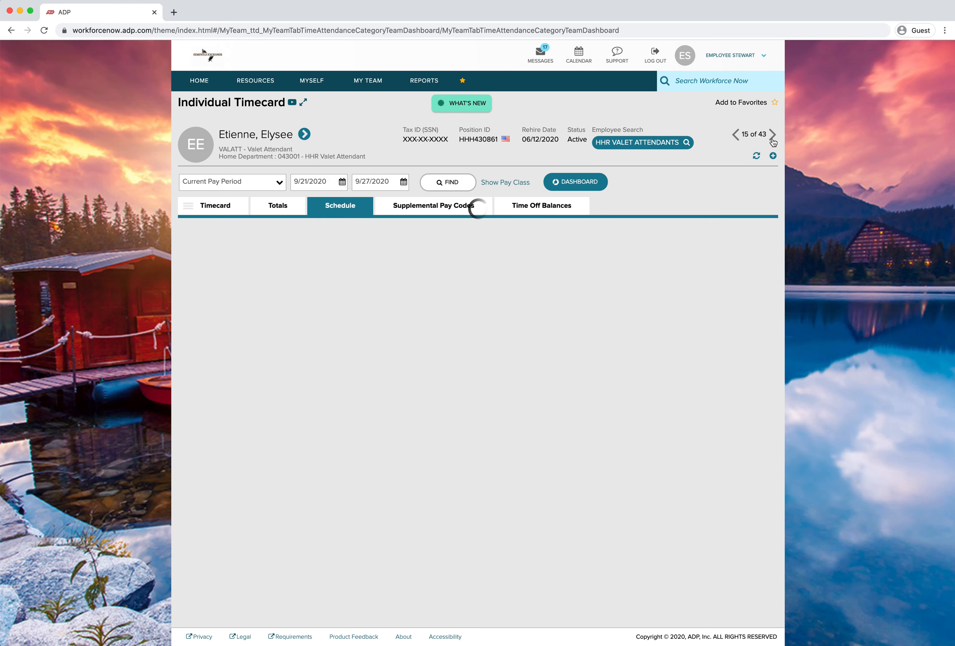
{"action": "left_click", "coordinate": [772, 139]}
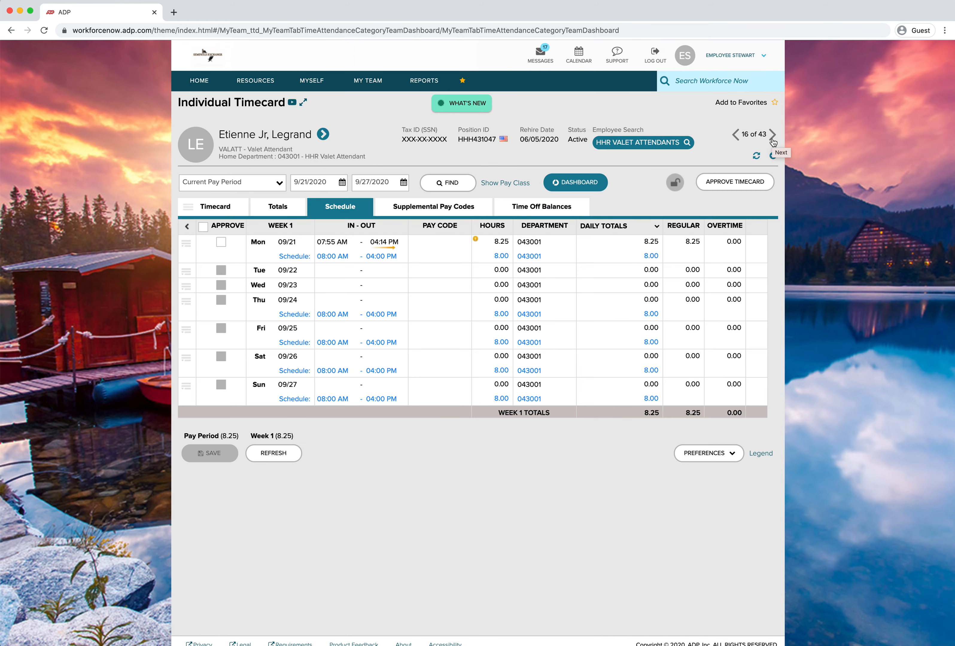
{"action": "left_click", "coordinate": [772, 140]}
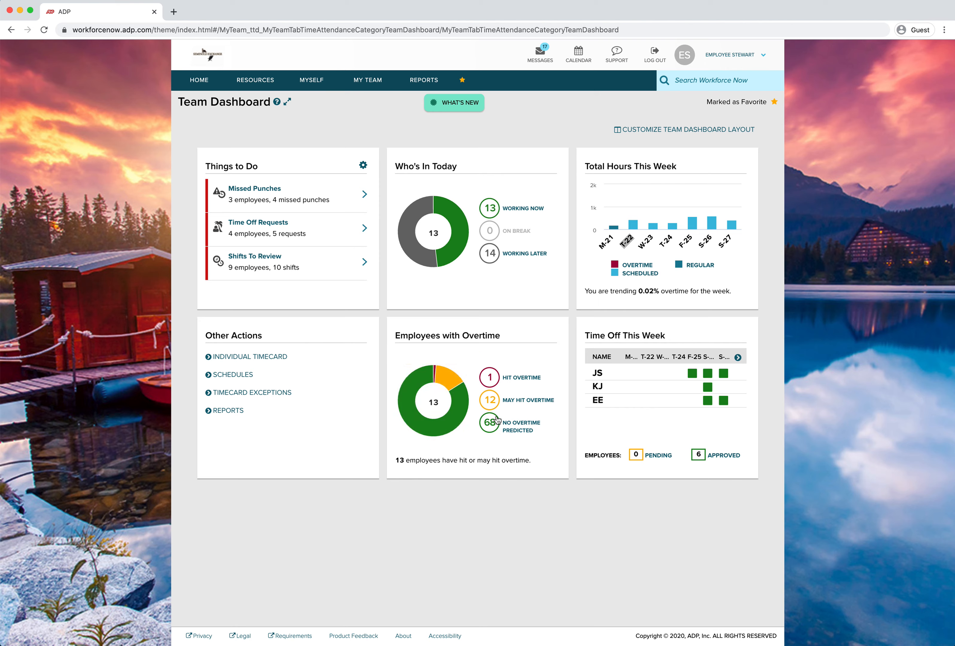
Open the Employees with Overtime details from the Team Dashboard and review the overtime groups
{"action": "left_click", "coordinate": [493, 424]}
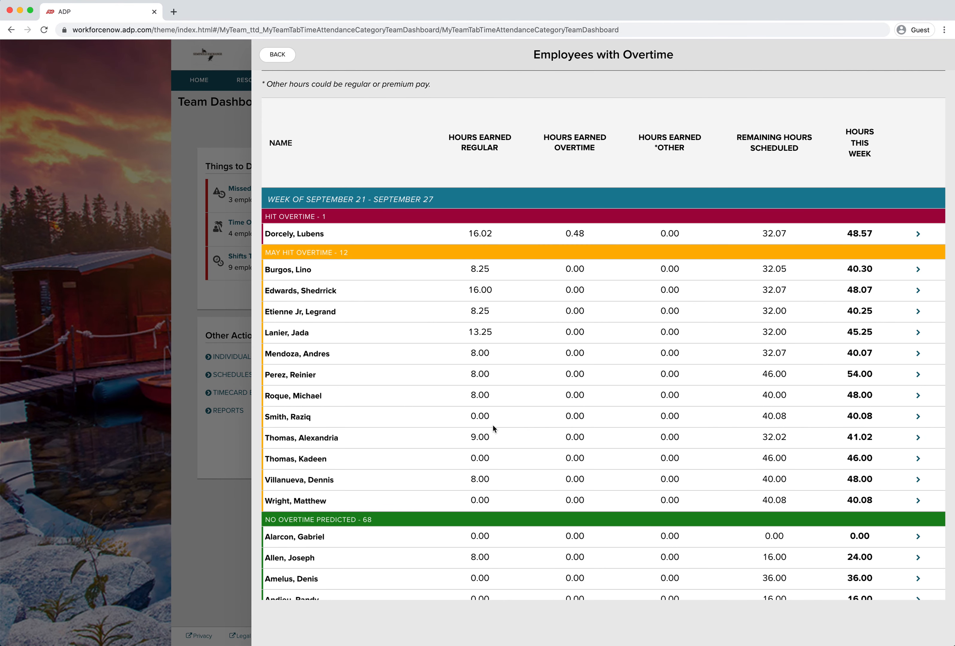
{"action": "scroll", "coordinate": [488, 417], "scroll_direction": "down", "scroll_amount": 3}
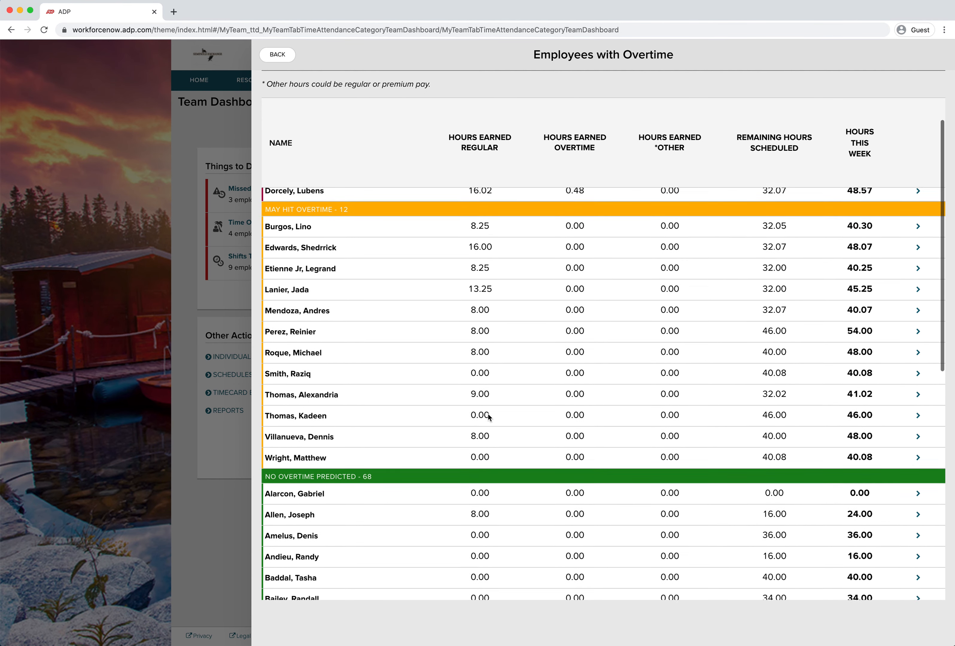
{"action": "scroll", "coordinate": [524, 443], "scroll_direction": "down", "scroll_amount": 8}
{"action": "scroll", "coordinate": [525, 444], "scroll_direction": "up", "scroll_amount": 8}
{"action": "scroll", "coordinate": [525, 443], "scroll_direction": "up", "scroll_amount": 3}
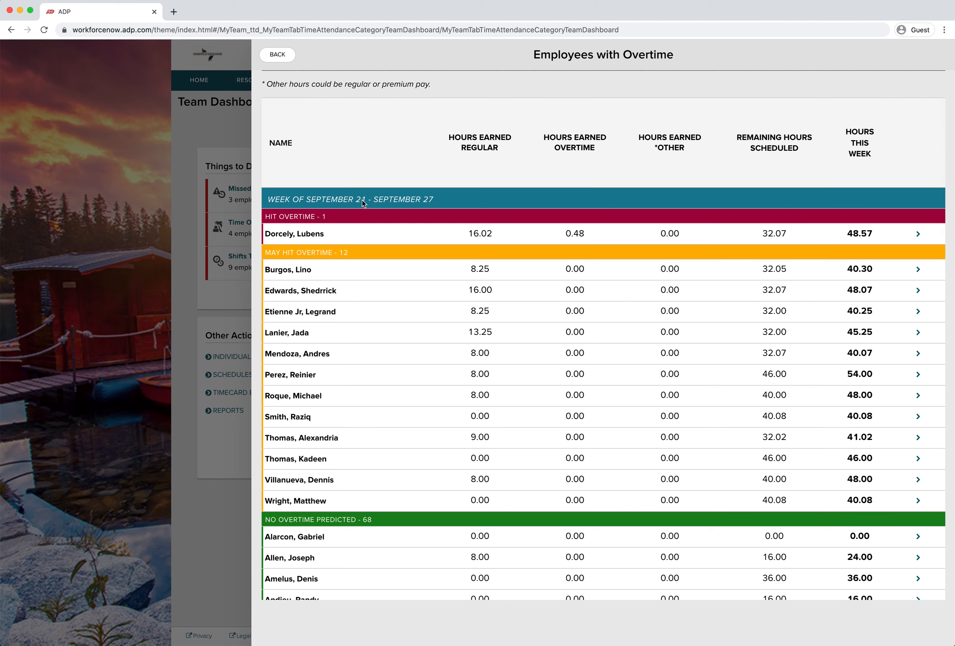
{"action": "scroll", "coordinate": [545, 411], "scroll_direction": "down", "scroll_amount": 3}
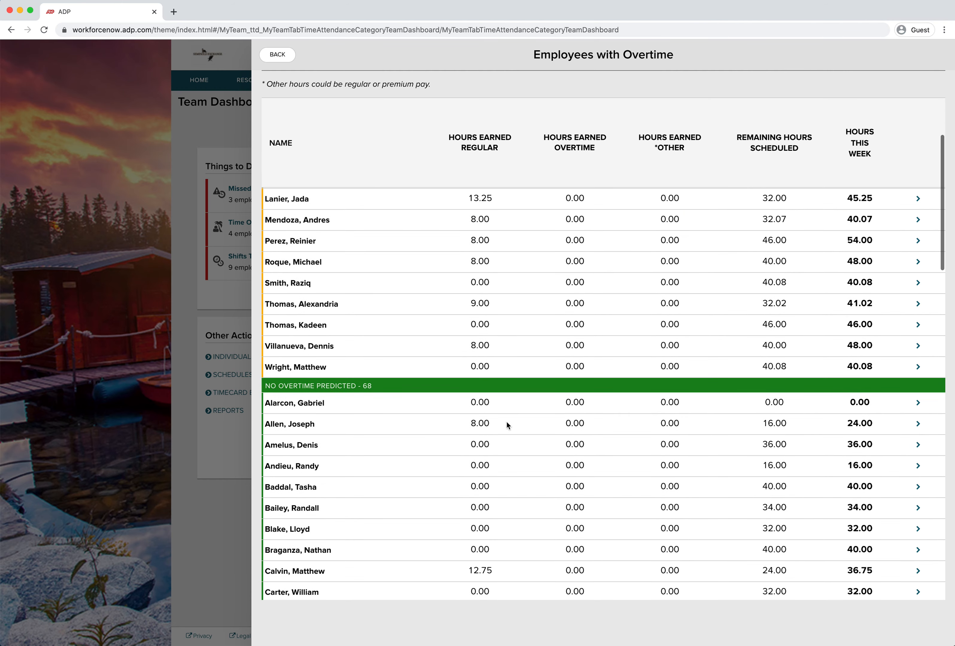
{"action": "scroll", "coordinate": [787, 455], "scroll_direction": "down", "scroll_amount": 3}
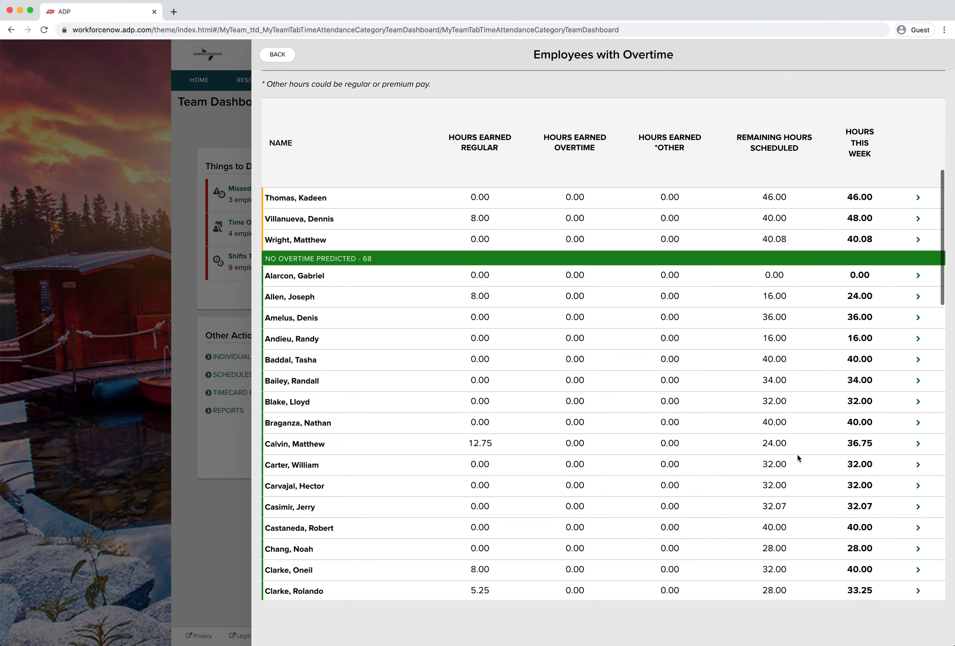
{"action": "scroll", "coordinate": [793, 454], "scroll_direction": "down", "scroll_amount": 2}
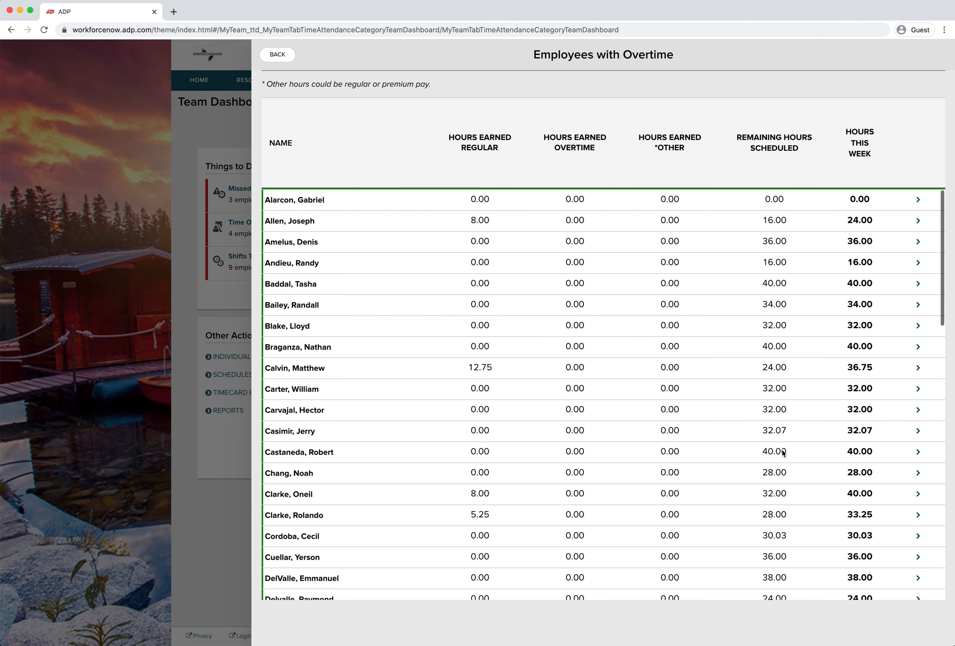
{"action": "scroll", "coordinate": [774, 453], "scroll_direction": "down", "scroll_amount": 2}
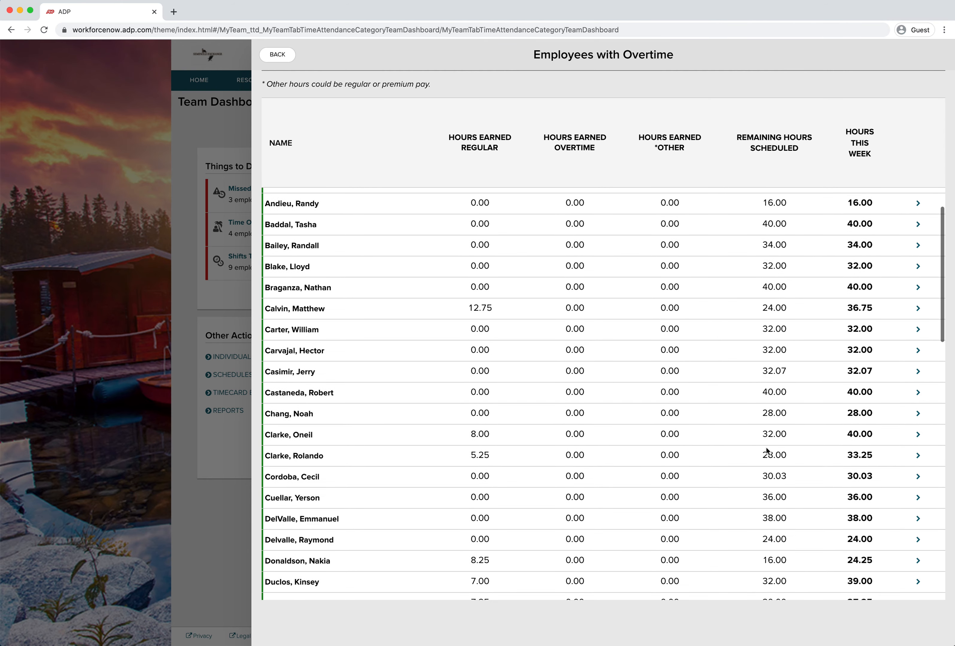
{"action": "scroll", "coordinate": [767, 451], "scroll_direction": "up", "scroll_amount": 1}
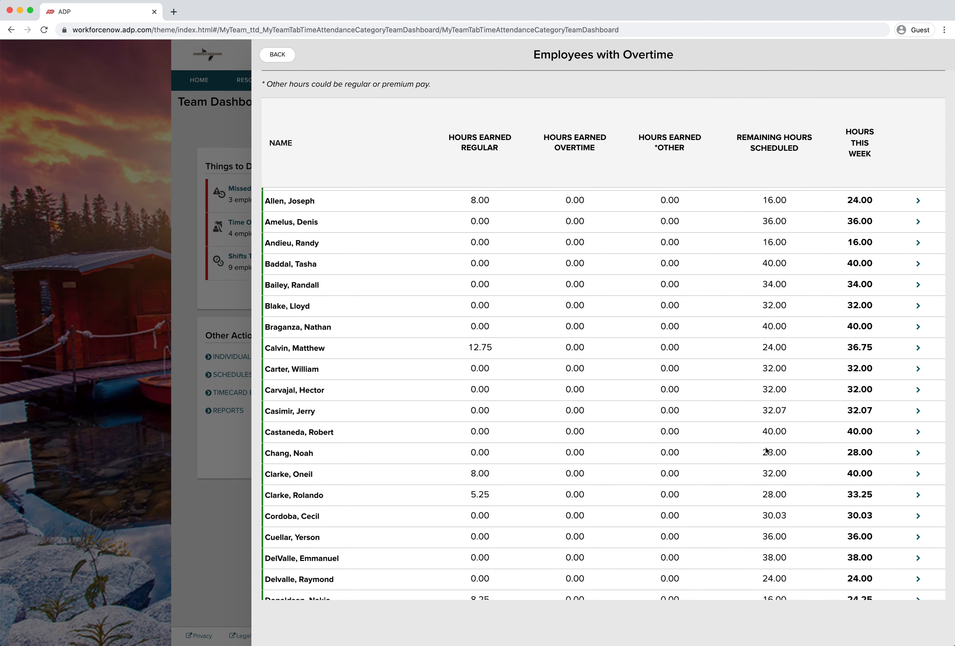
{"action": "scroll", "coordinate": [766, 451], "scroll_direction": "up", "scroll_amount": 6}
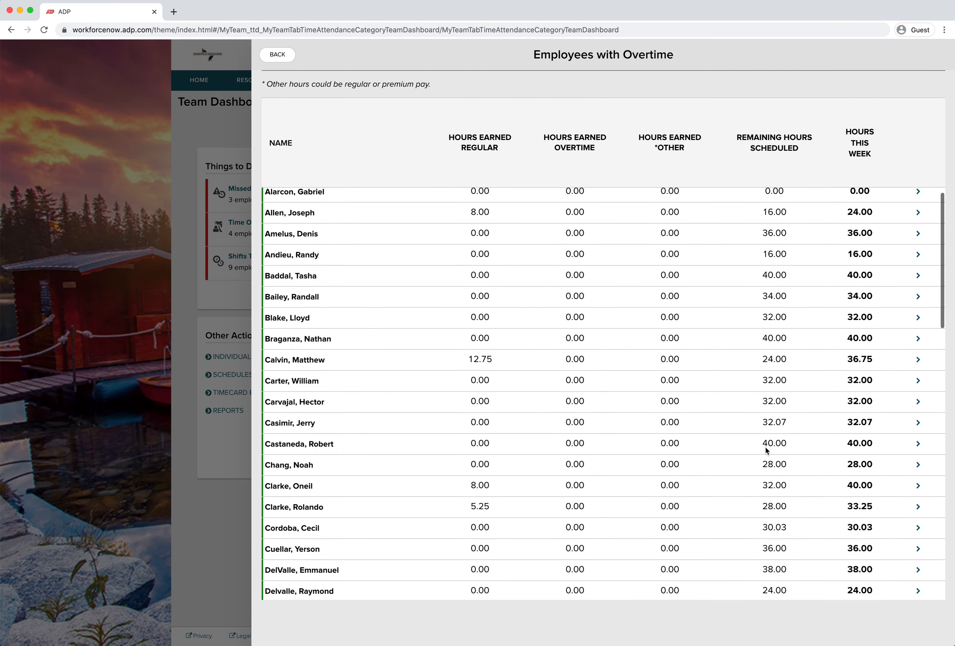
{"action": "scroll", "coordinate": [766, 447], "scroll_direction": "up", "scroll_amount": 3}
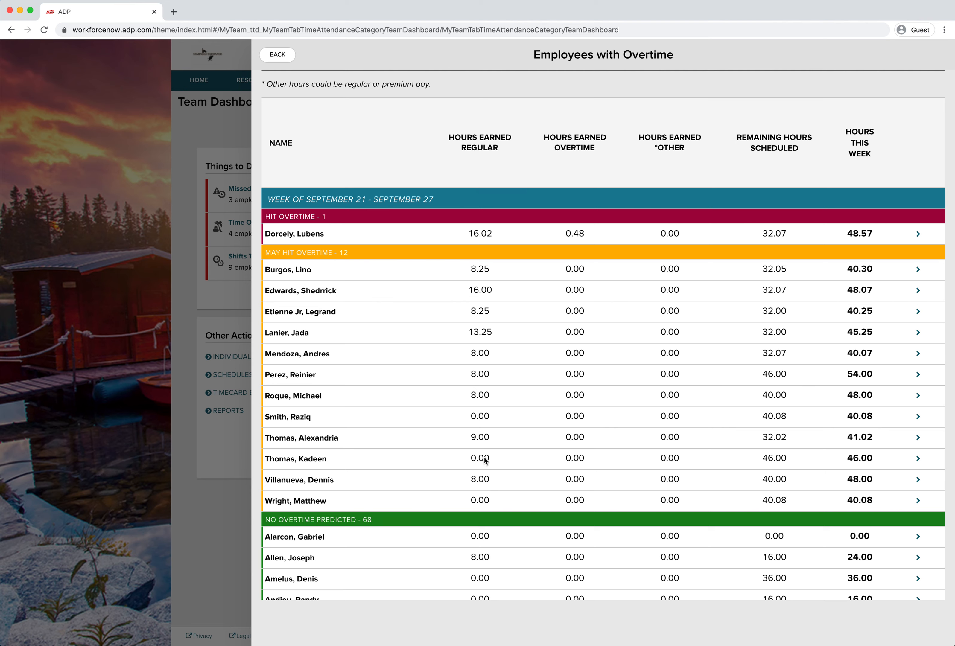
Open a May Hit Overtime employee's timecard, view the previous and current pay periods and the schedule, then go back
{"action": "left_click", "coordinate": [918, 460]}
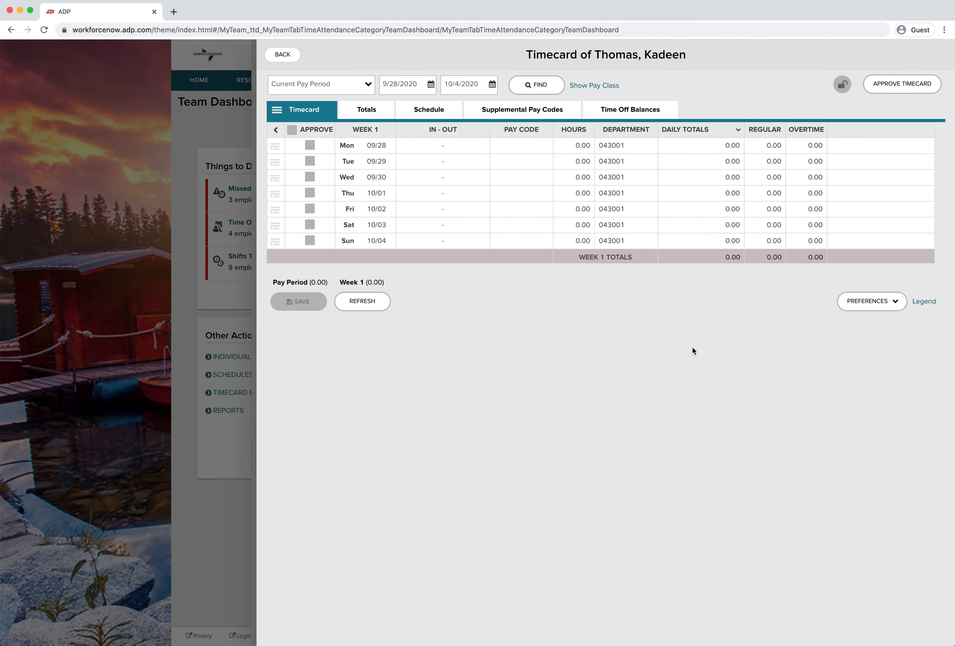
{"action": "left_click", "coordinate": [427, 116]}
{"action": "left_click", "coordinate": [327, 117]}
{"action": "left_click", "coordinate": [369, 85]}
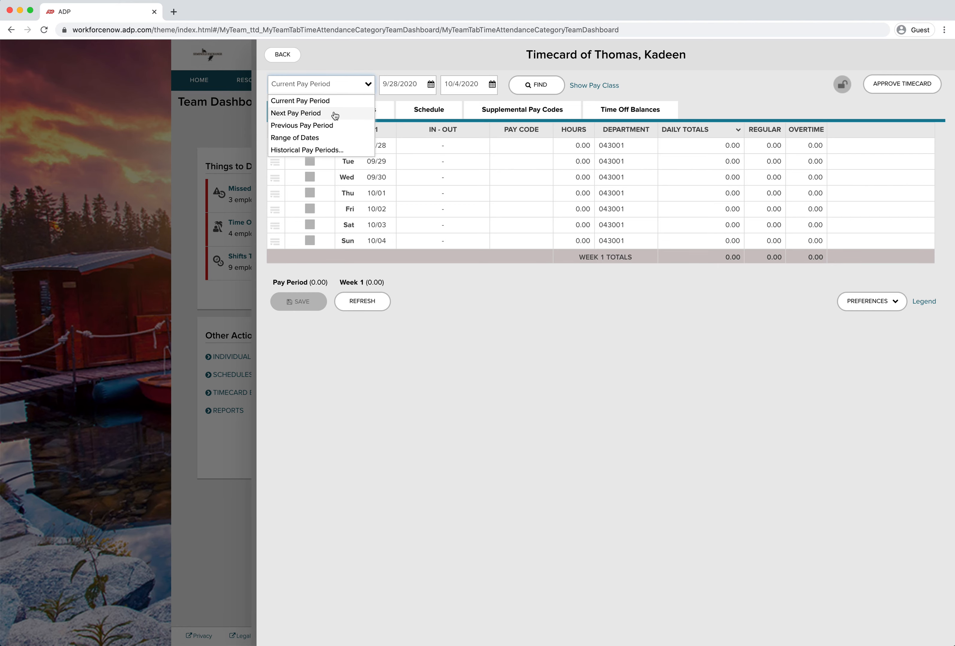
{"action": "left_click", "coordinate": [327, 125]}
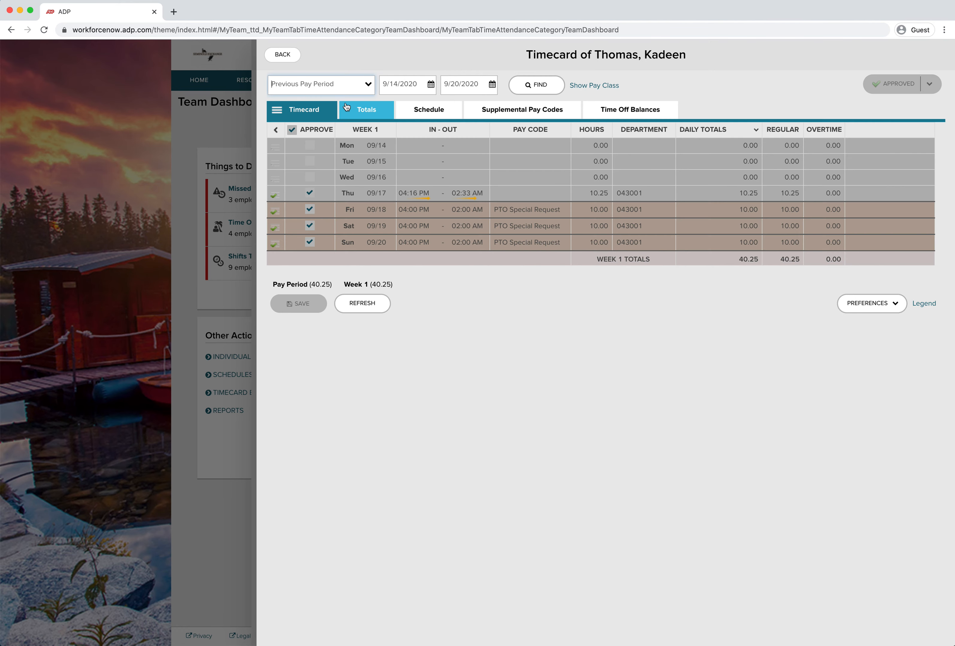
{"action": "left_click", "coordinate": [366, 86]}
{"action": "left_click", "coordinate": [326, 100]}
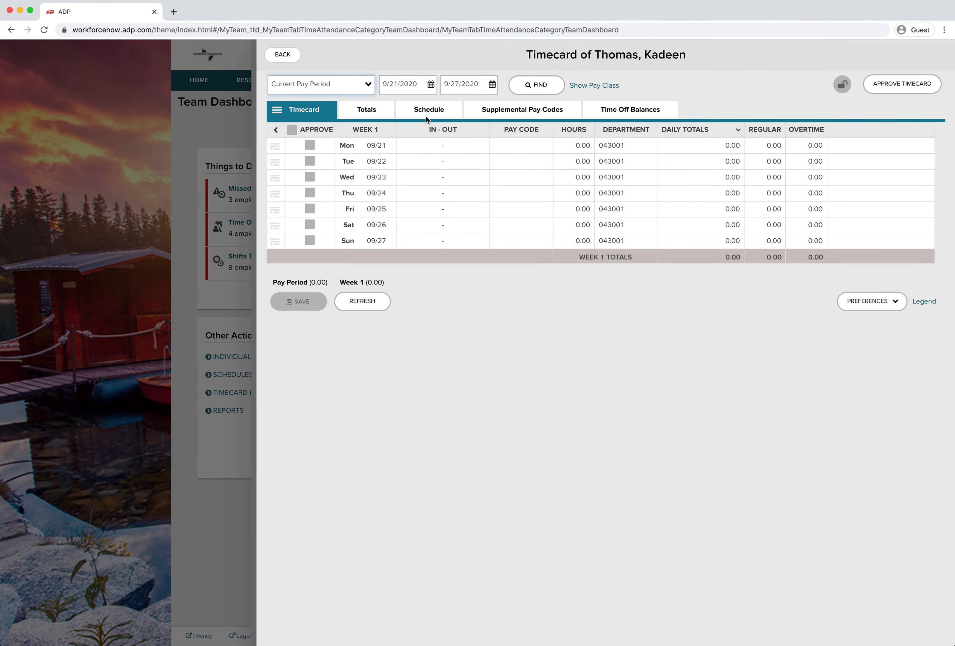
{"action": "left_click", "coordinate": [432, 112]}
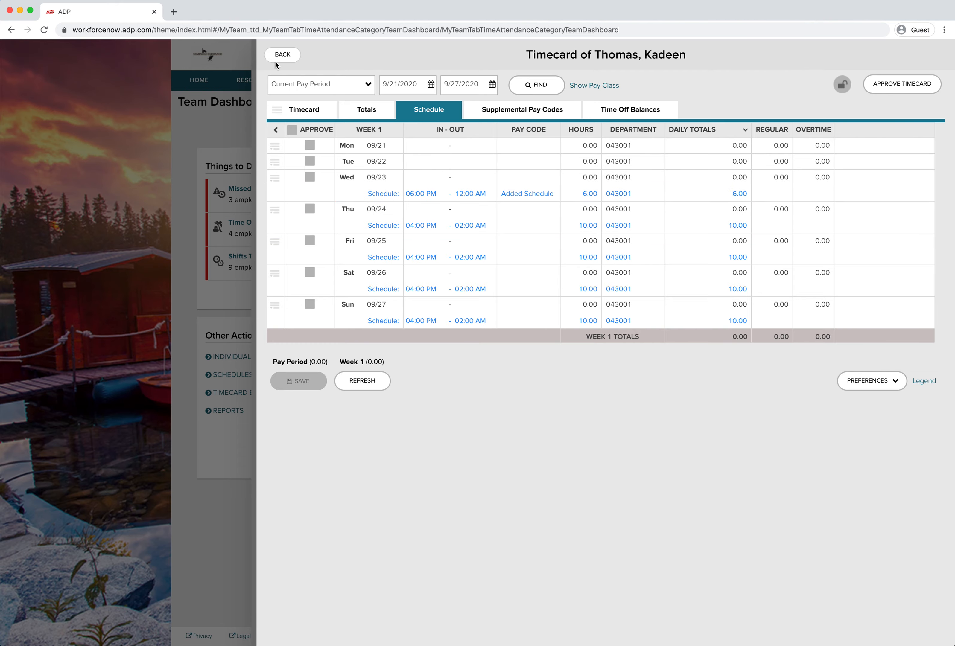
{"action": "left_click", "coordinate": [282, 56]}
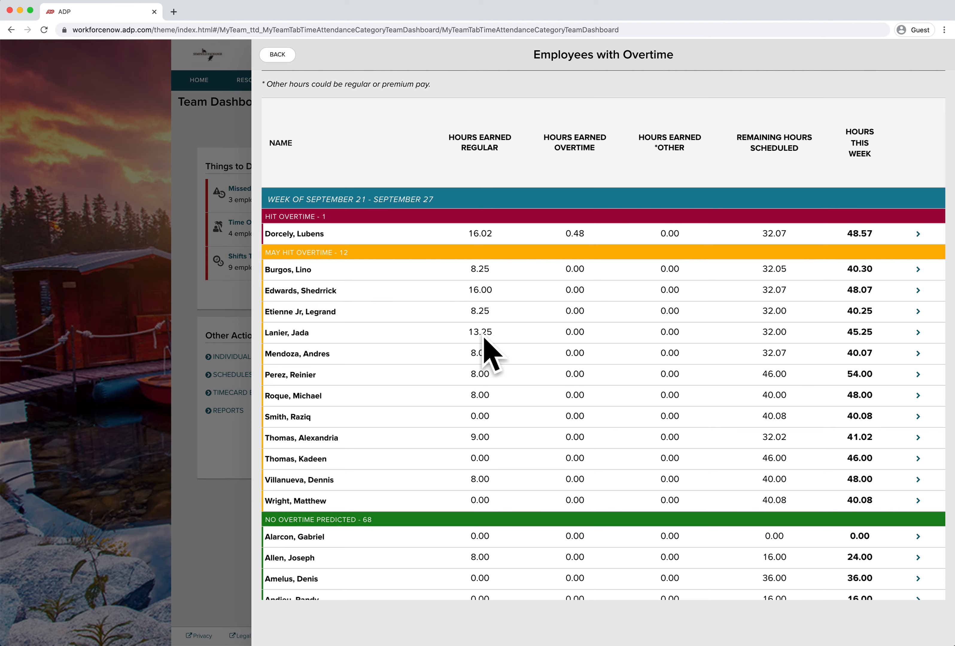
Open another May Hit Overtime employee's timecard and inspect the Monday 09/21 punch against the schedule, then go back
{"action": "left_click", "coordinate": [918, 333]}
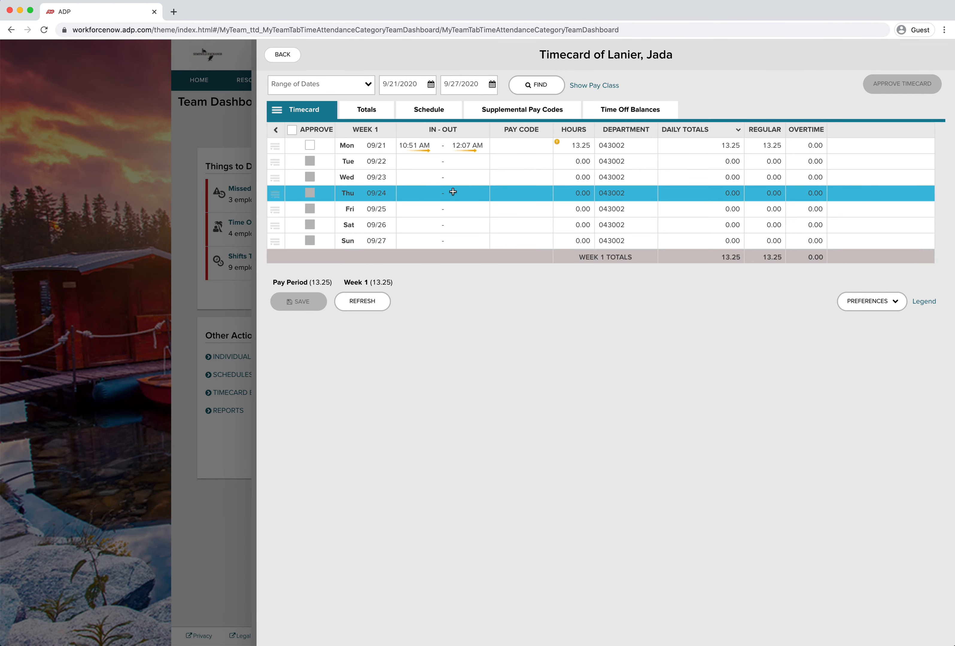
{"action": "left_click", "coordinate": [429, 112]}
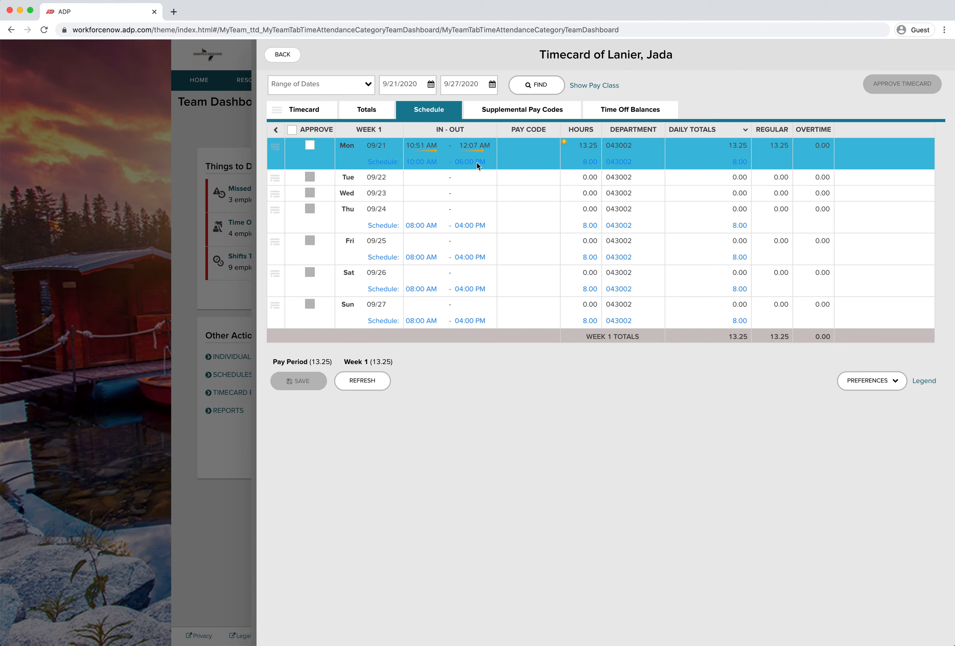
{"action": "mouse_move", "coordinate": [475, 161]}
{"action": "mouse_move", "coordinate": [588, 165]}
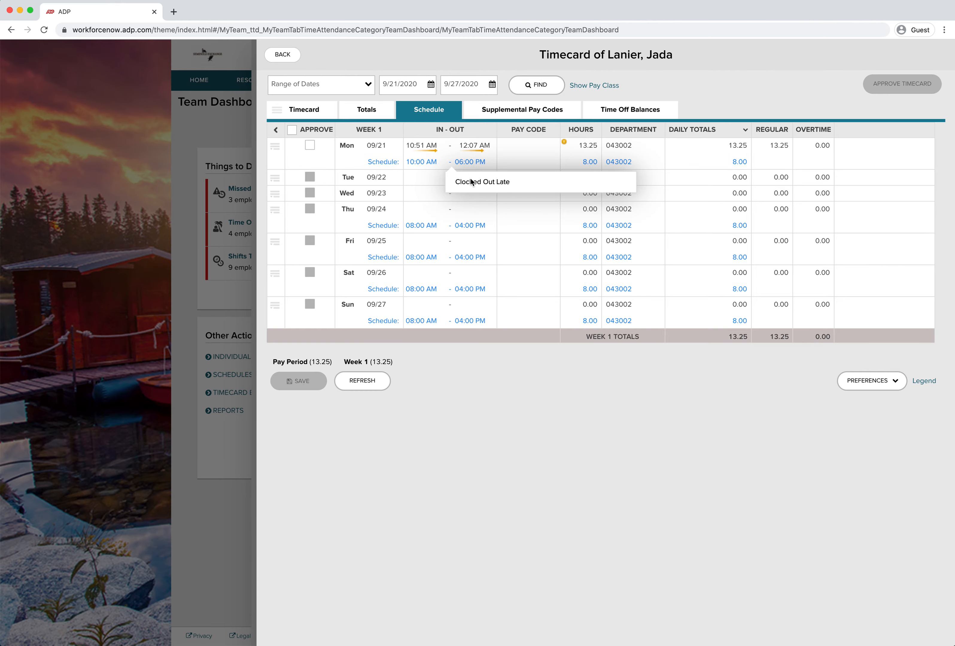
{"action": "left_click", "coordinate": [290, 60]}
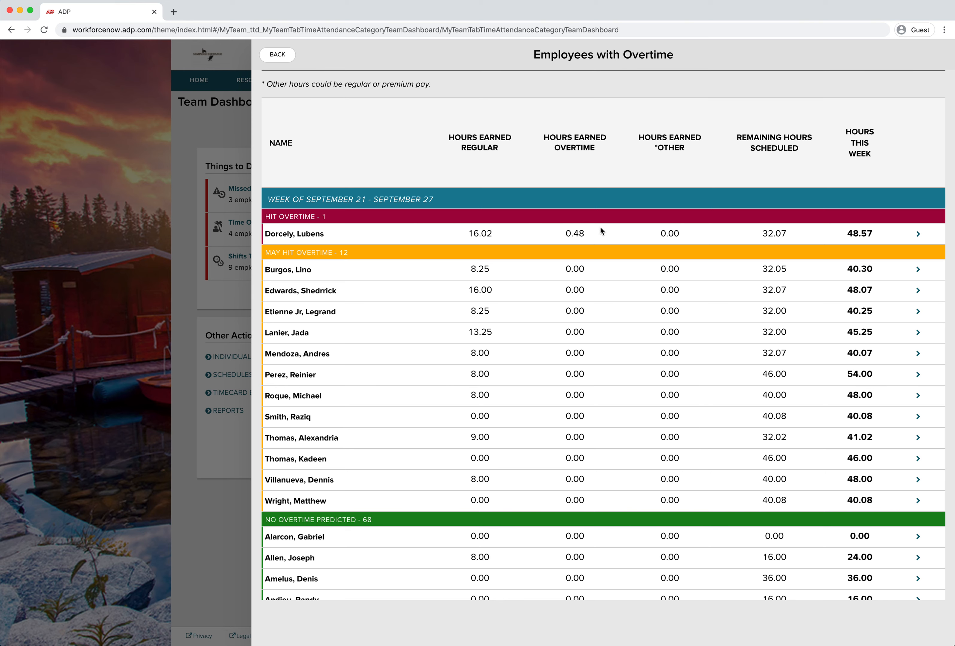
Open the Hit Overtime employee's timecard, review its schedule for the week, and return to the overtime list
{"action": "left_click", "coordinate": [920, 235]}
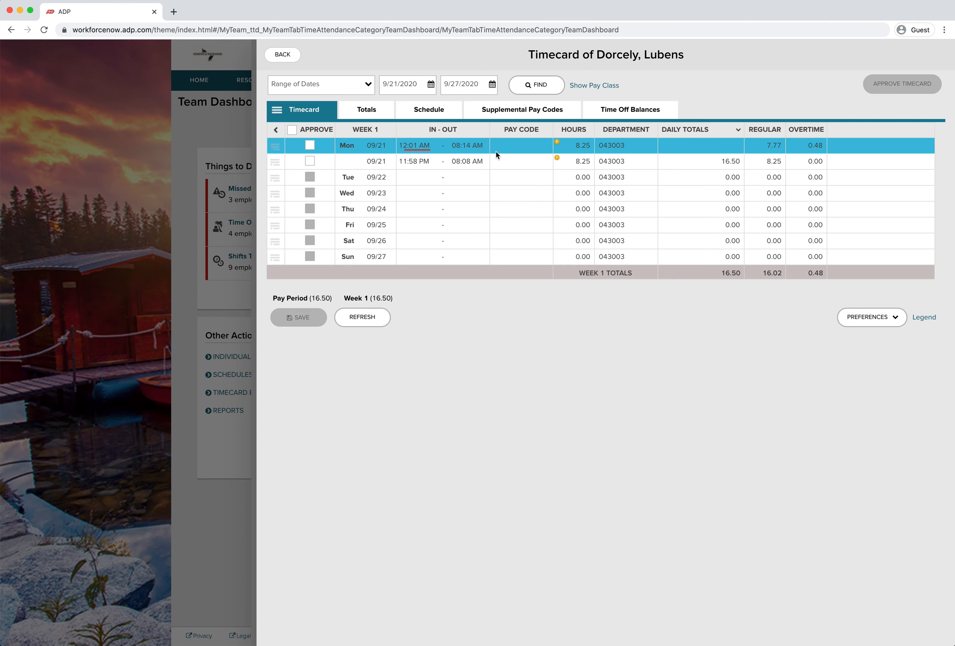
{"action": "left_click", "coordinate": [439, 115]}
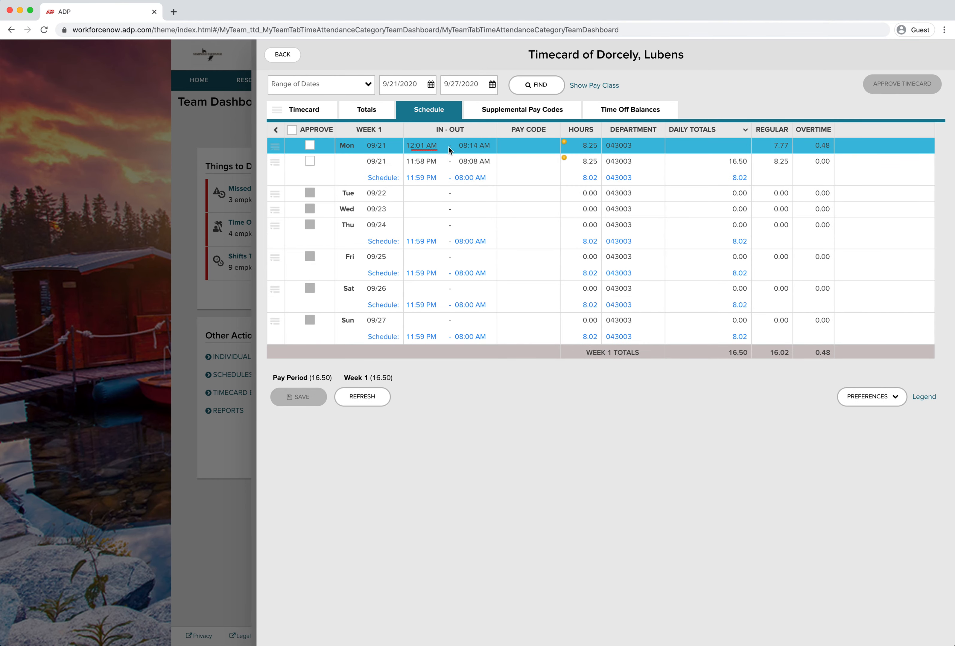
{"action": "mouse_move", "coordinate": [574, 149]}
{"action": "left_click", "coordinate": [284, 59]}
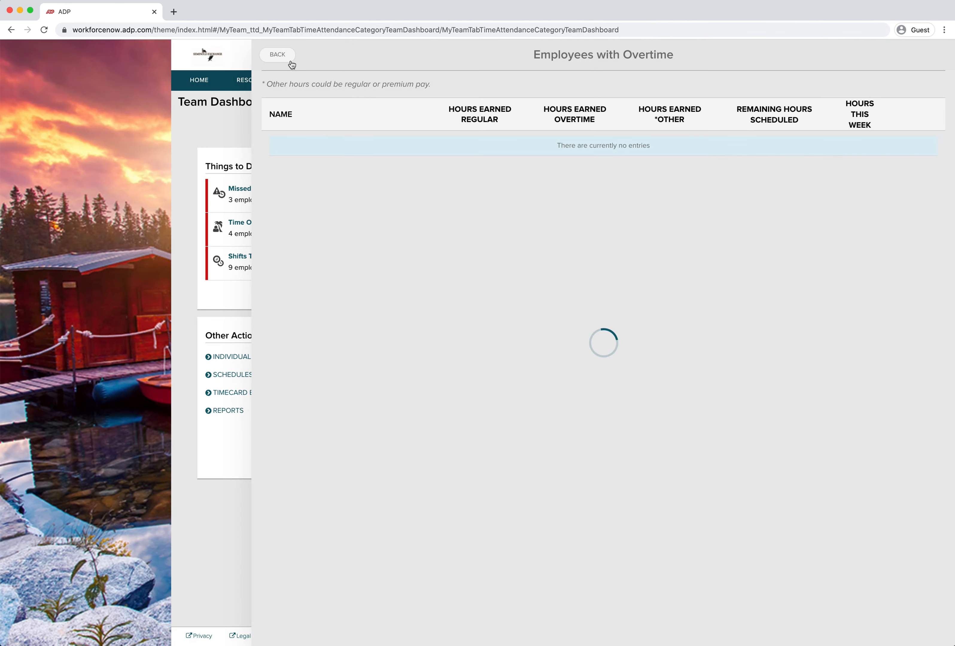
Open the timecard of the May Hit Overtime employee with 54.00 hours and review its schedule, then go back
{"action": "scroll", "coordinate": [617, 347], "scroll_direction": "down", "scroll_amount": 2}
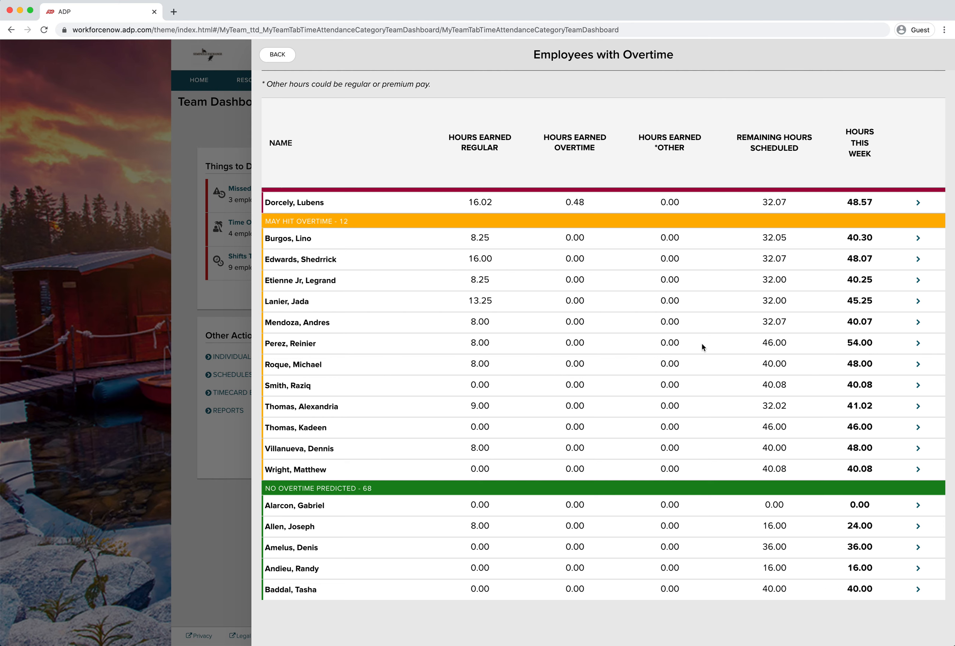
{"action": "left_click", "coordinate": [917, 343]}
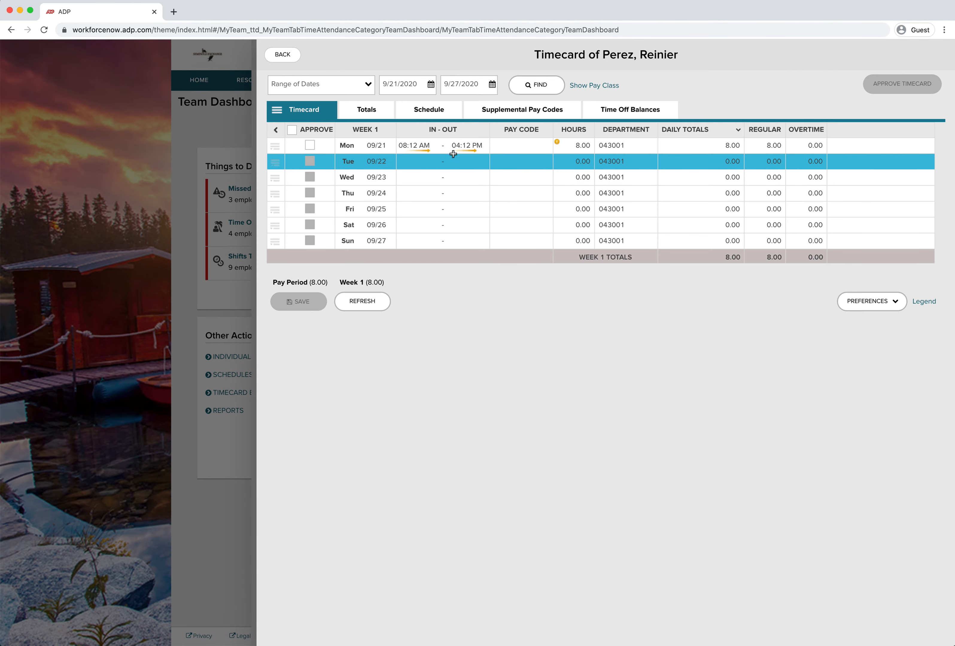
{"action": "left_click", "coordinate": [430, 112]}
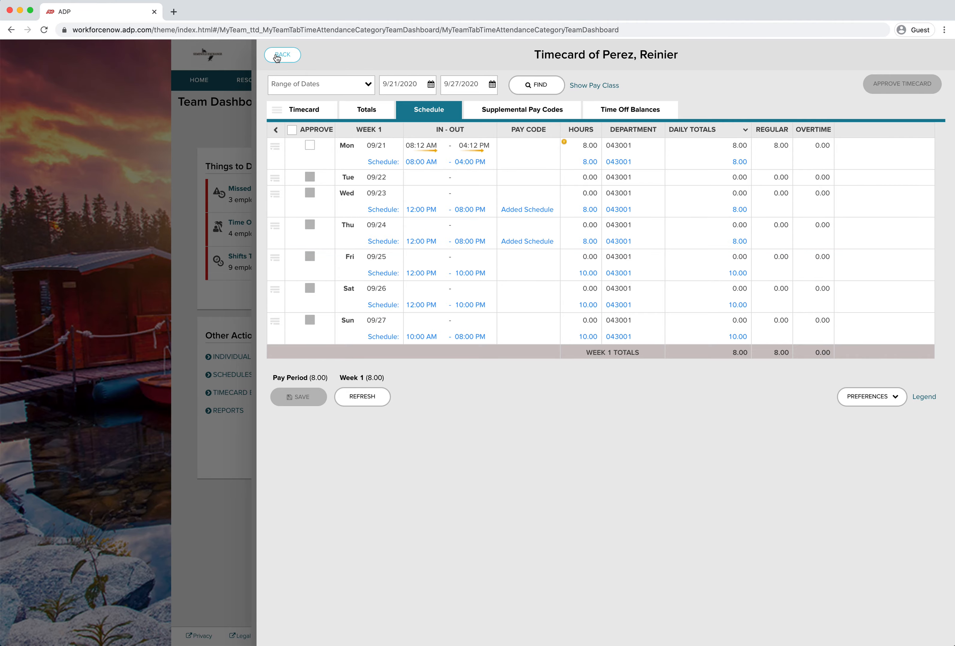
{"action": "left_click", "coordinate": [289, 56]}
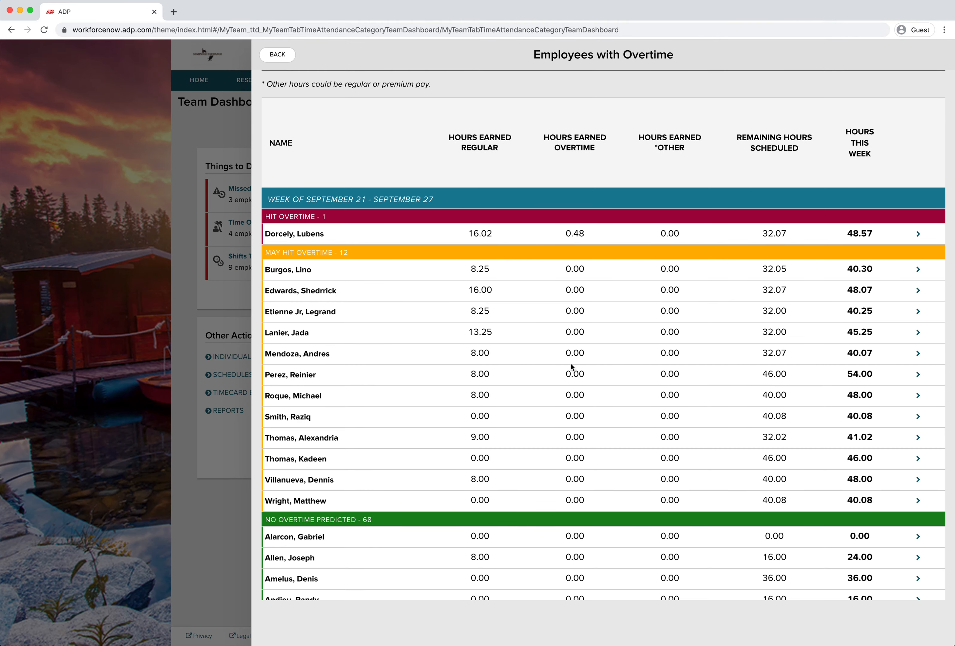
Return to the Team Dashboard and open the Schedules page for the current week
{"action": "scroll", "coordinate": [564, 358], "scroll_direction": "down", "scroll_amount": 2}
{"action": "left_click", "coordinate": [277, 55]}
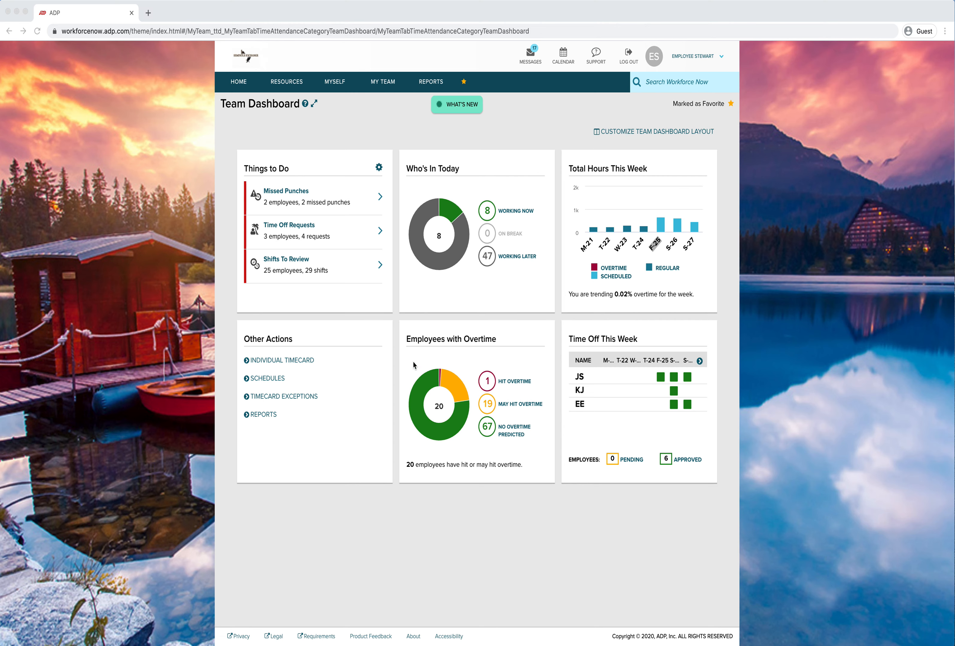
{"action": "left_click", "coordinate": [268, 381]}
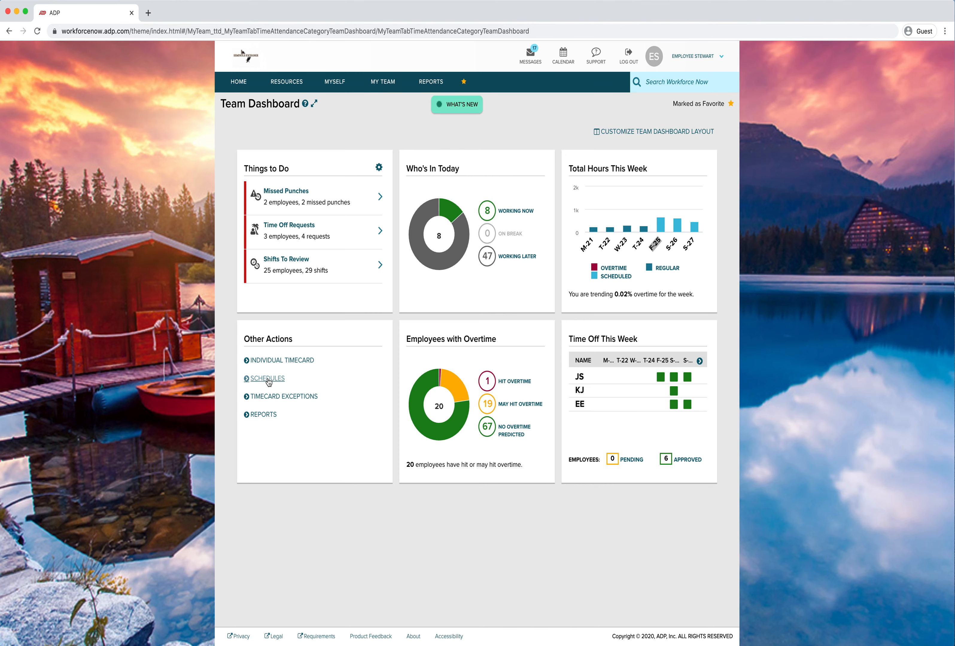
{"action": "left_click", "coordinate": [268, 379]}
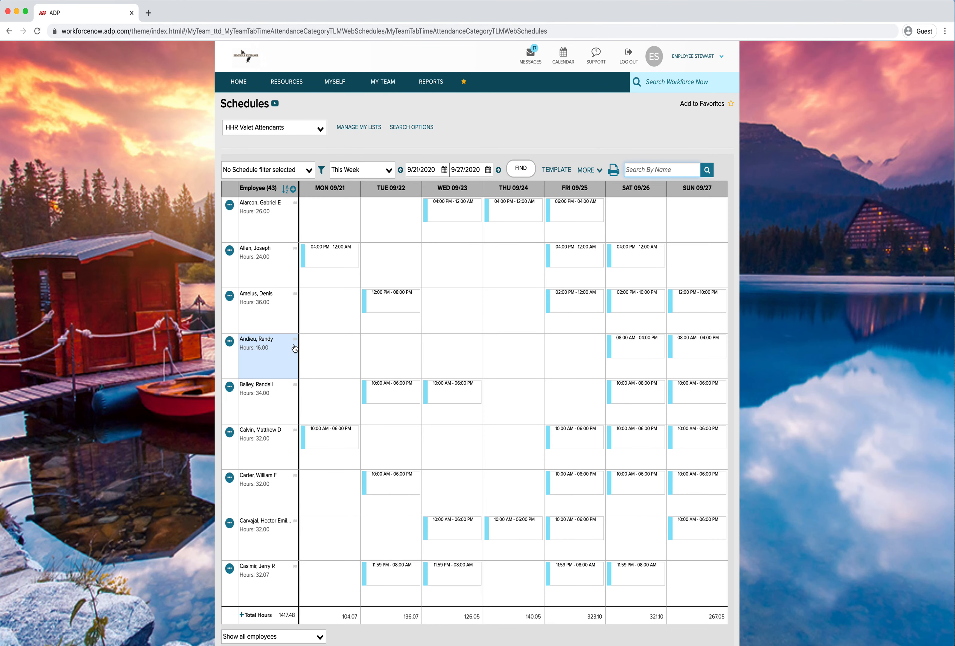
{"action": "scroll", "coordinate": [307, 351], "scroll_direction": "down", "scroll_amount": 1}
{"action": "scroll", "coordinate": [318, 351], "scroll_direction": "up", "scroll_amount": 1}
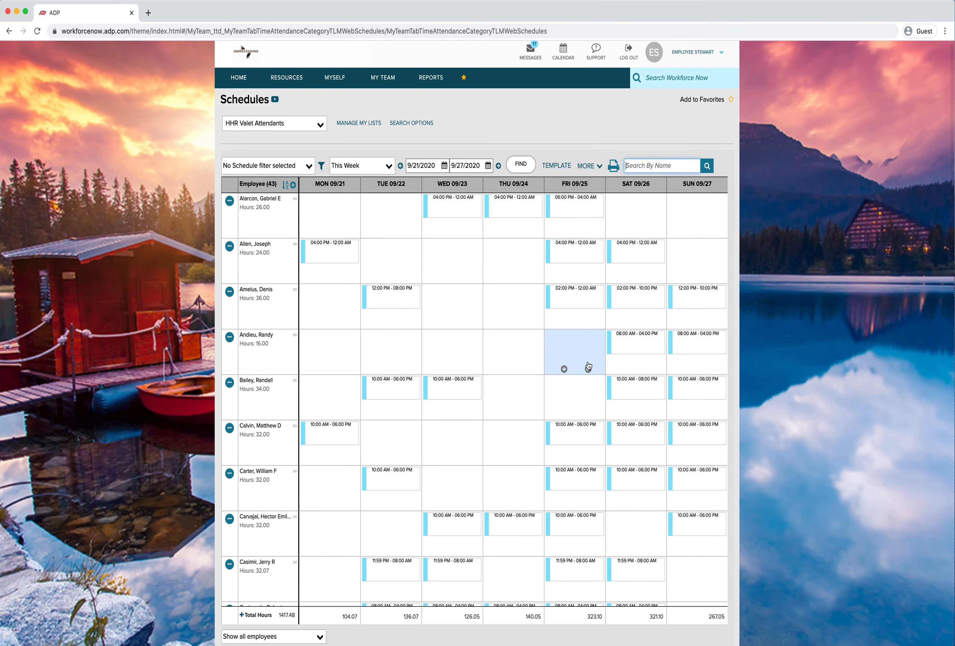
{"action": "scroll", "coordinate": [587, 366], "scroll_direction": "down", "scroll_amount": 6}
{"action": "scroll", "coordinate": [587, 366], "scroll_direction": "up", "scroll_amount": 9}
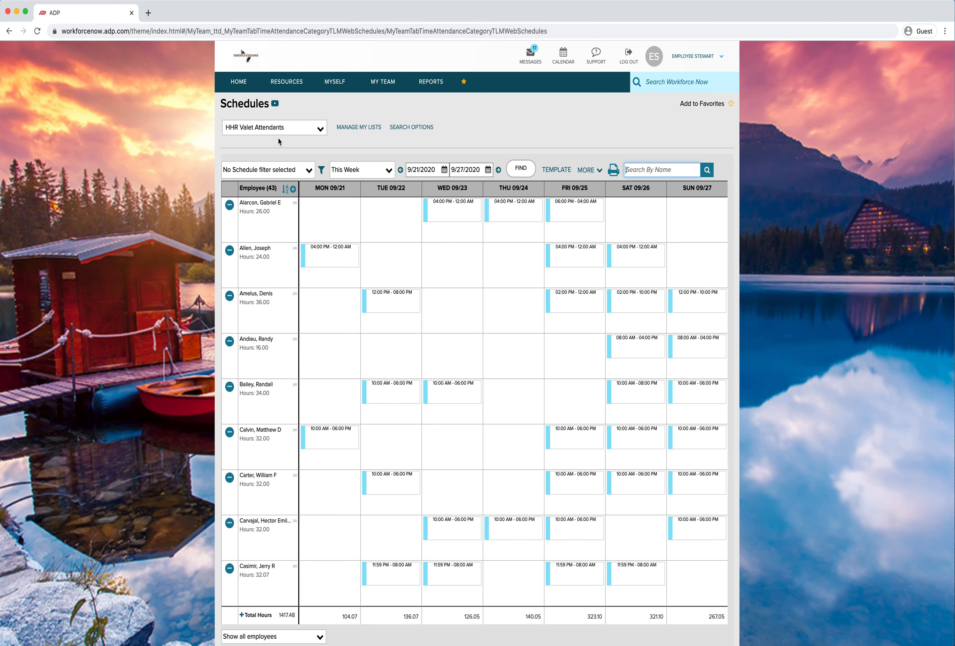
Switch the schedule employee list to Hollywood and scroll through the weekly schedules
{"action": "left_click", "coordinate": [322, 137]}
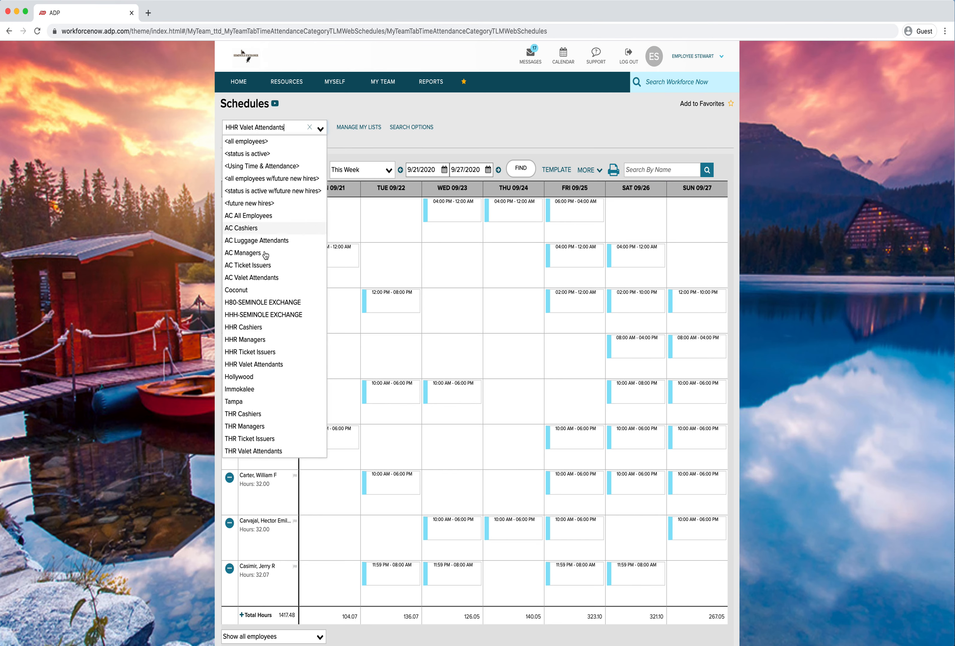
{"action": "left_click", "coordinate": [247, 378]}
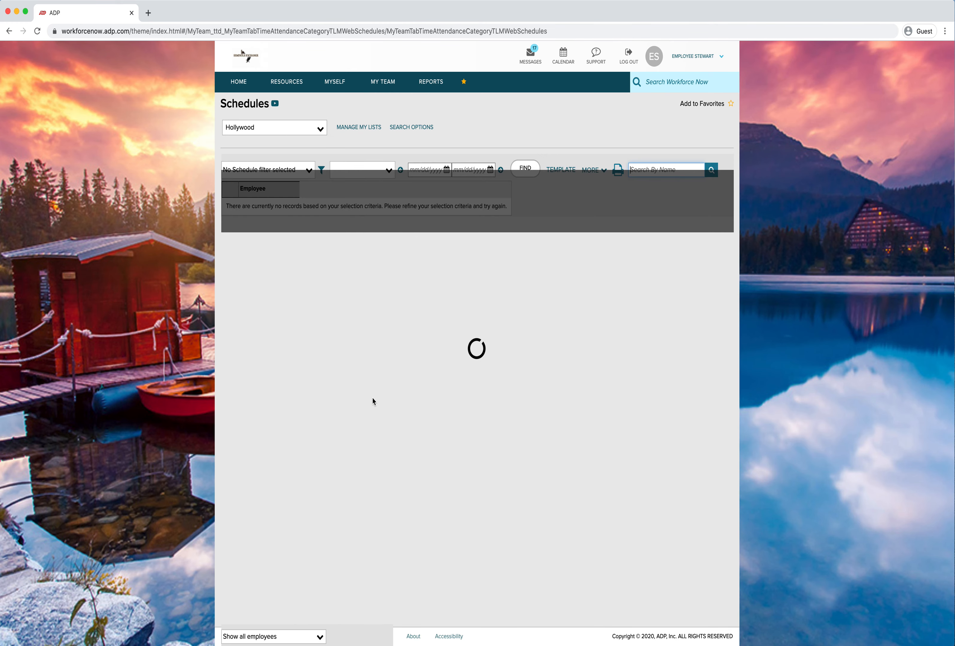
{"action": "scroll", "coordinate": [364, 408], "scroll_direction": "down", "scroll_amount": 10}
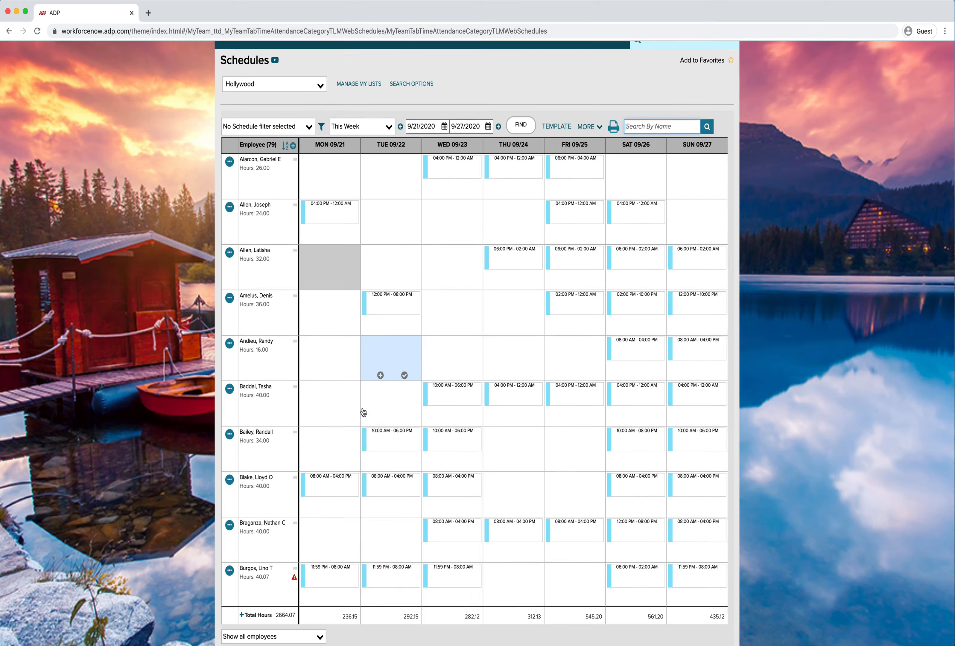
{"action": "scroll", "coordinate": [364, 412], "scroll_direction": "down", "scroll_amount": 15}
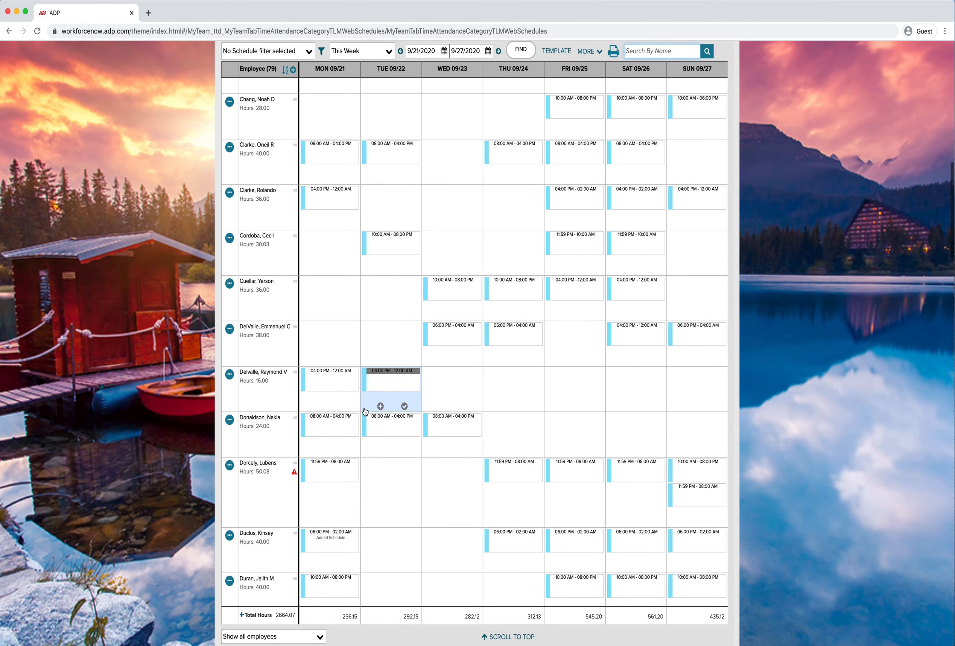
{"action": "scroll", "coordinate": [365, 412], "scroll_direction": "down", "scroll_amount": 10}
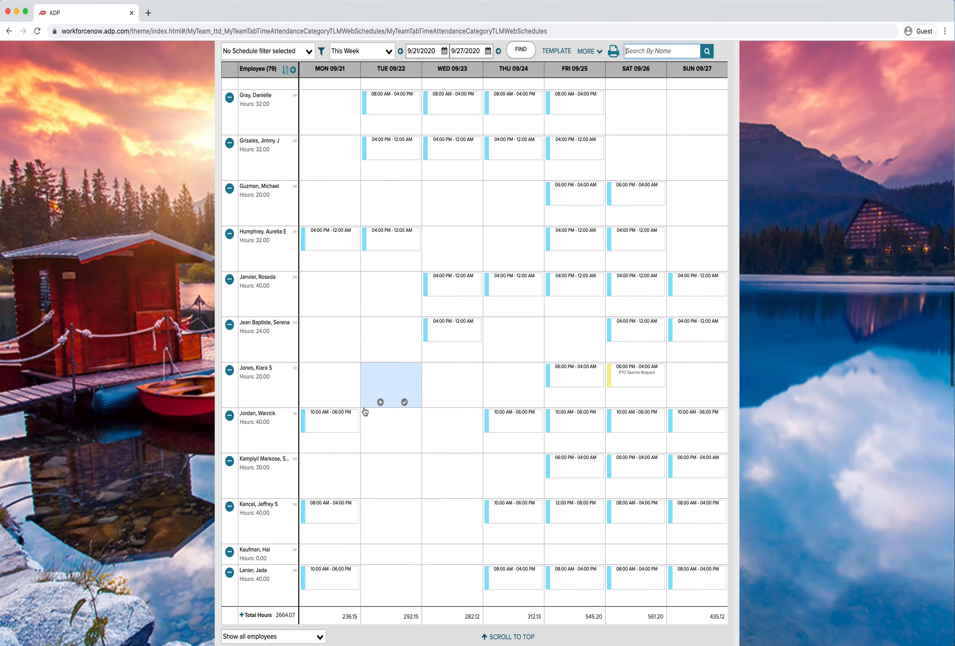
{"action": "scroll", "coordinate": [365, 412], "scroll_direction": "up", "scroll_amount": 15}
{"action": "scroll", "coordinate": [365, 413], "scroll_direction": "up", "scroll_amount": 15}
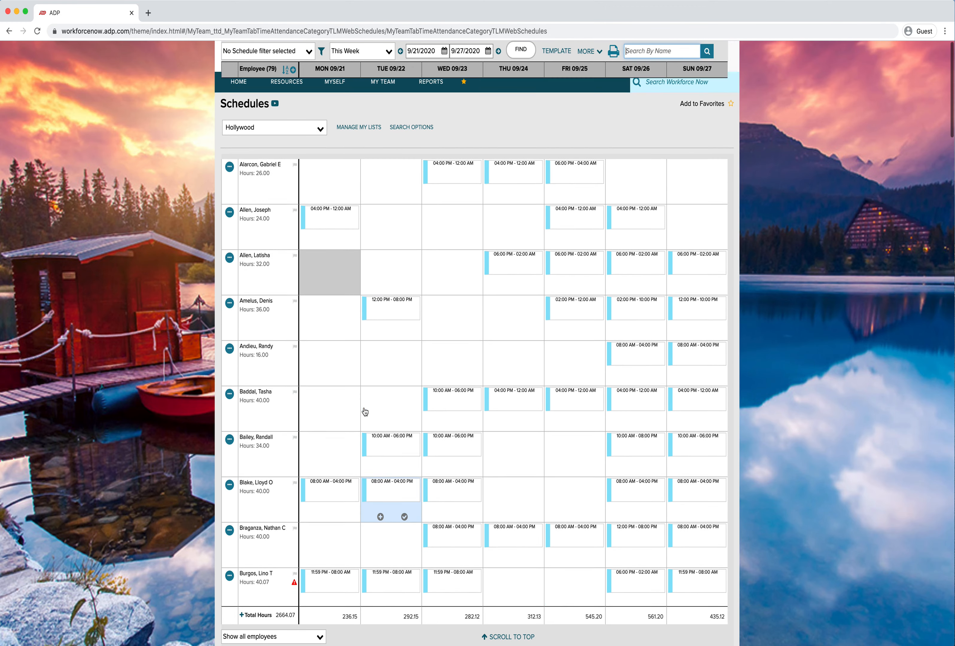
Switch the list back to HHR Valet Attendants and move the schedule to the previous week, 9/14/2020 to 9/20/2020
{"action": "left_click", "coordinate": [320, 129]}
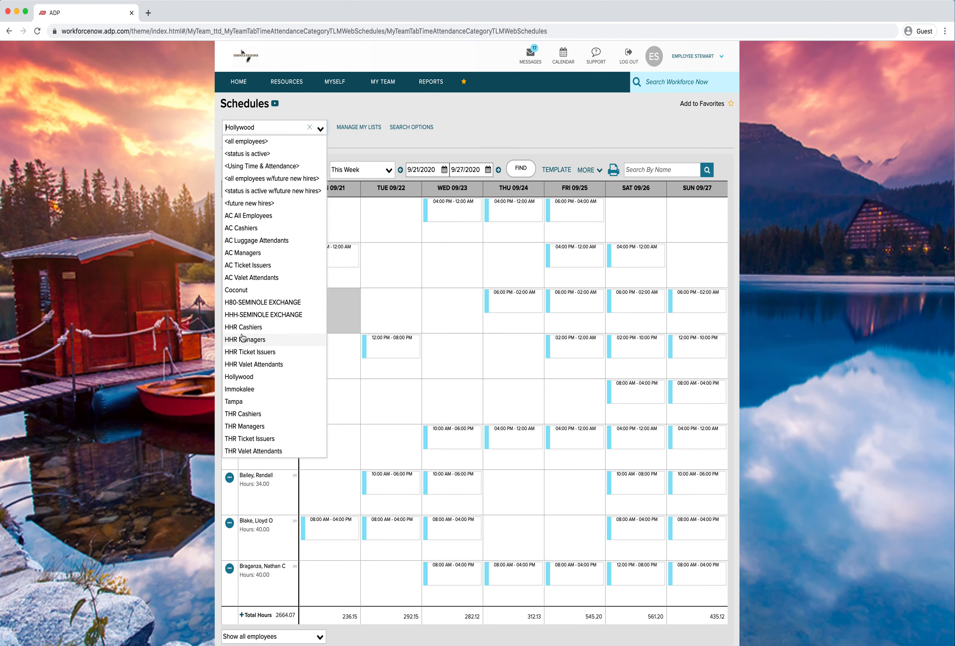
{"action": "left_click", "coordinate": [251, 365]}
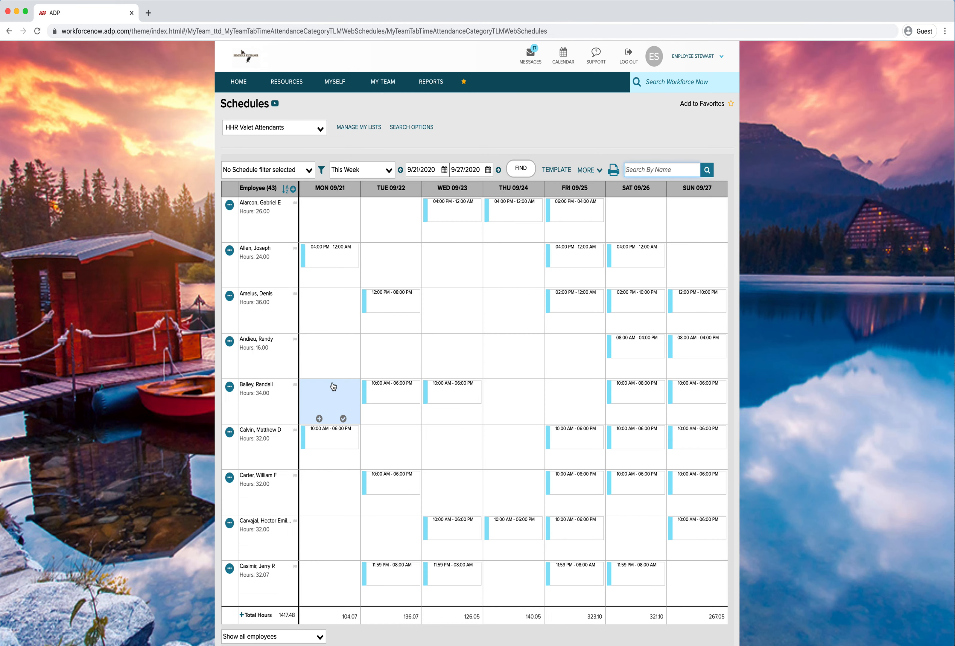
{"action": "scroll", "coordinate": [339, 385], "scroll_direction": "down", "scroll_amount": 3}
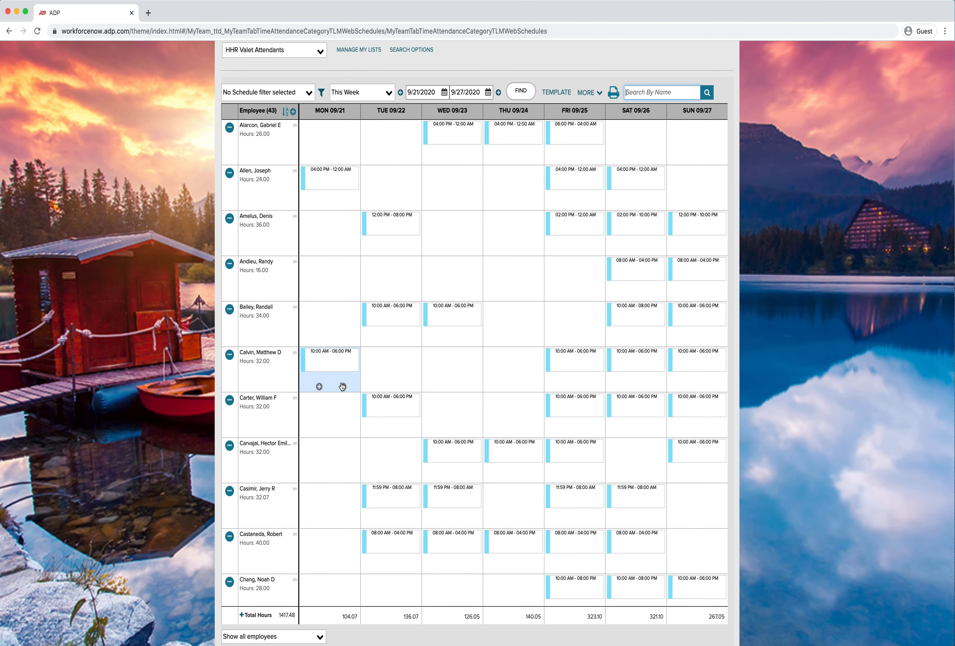
{"action": "scroll", "coordinate": [342, 386], "scroll_direction": "up", "scroll_amount": 2}
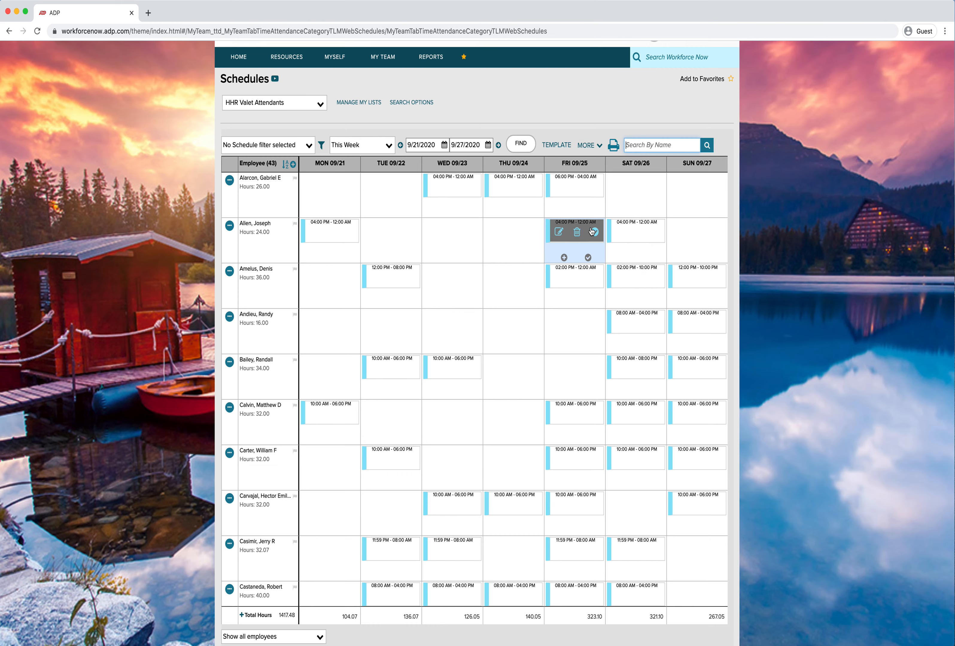
{"action": "scroll", "coordinate": [499, 384], "scroll_direction": "down", "scroll_amount": 5}
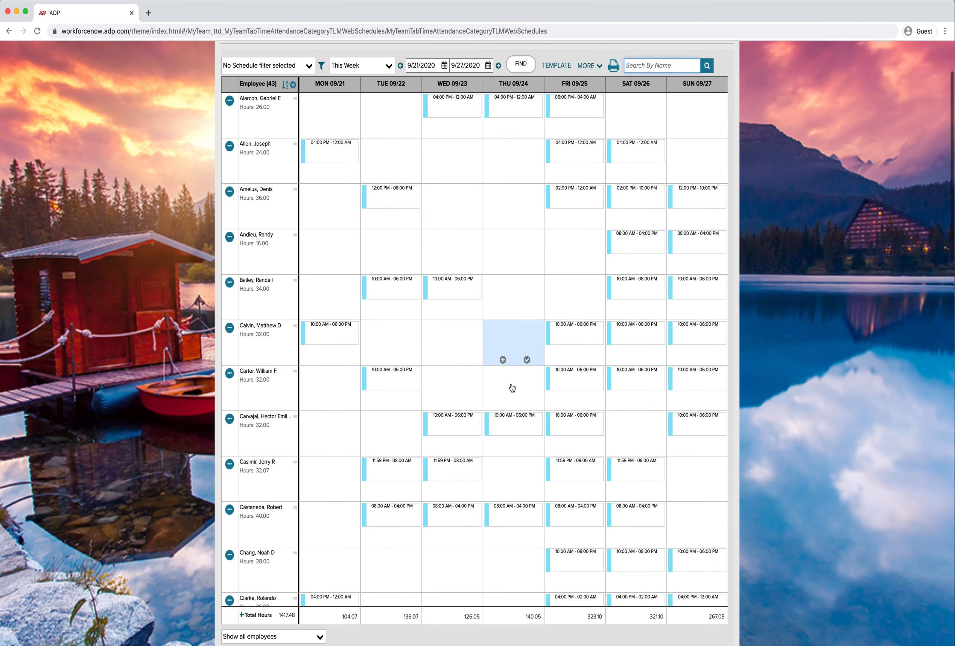
{"action": "scroll", "coordinate": [533, 417], "scroll_direction": "up", "scroll_amount": 6}
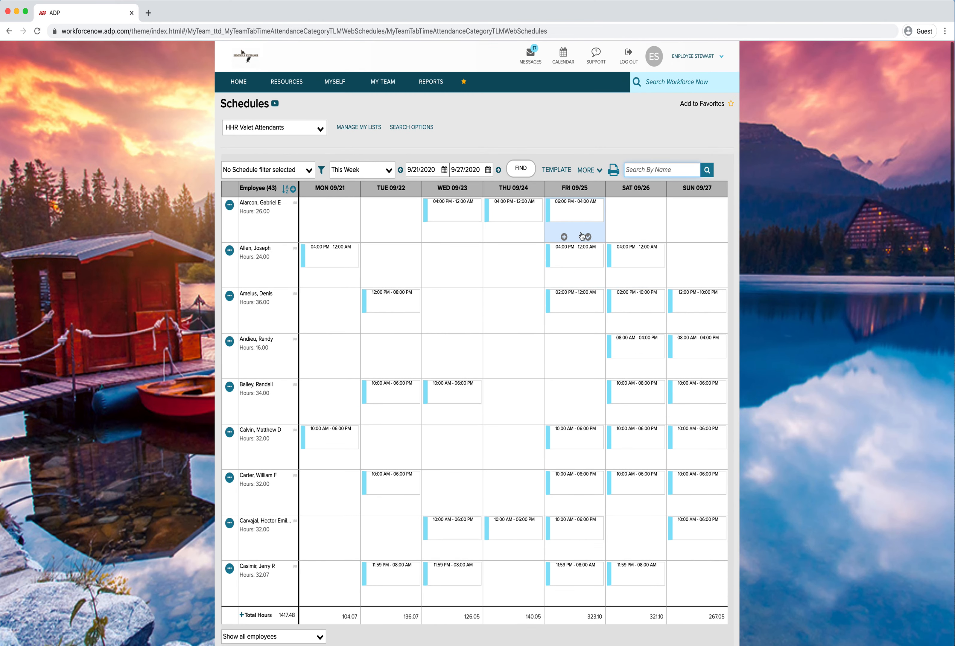
{"action": "left_click", "coordinate": [400, 171]}
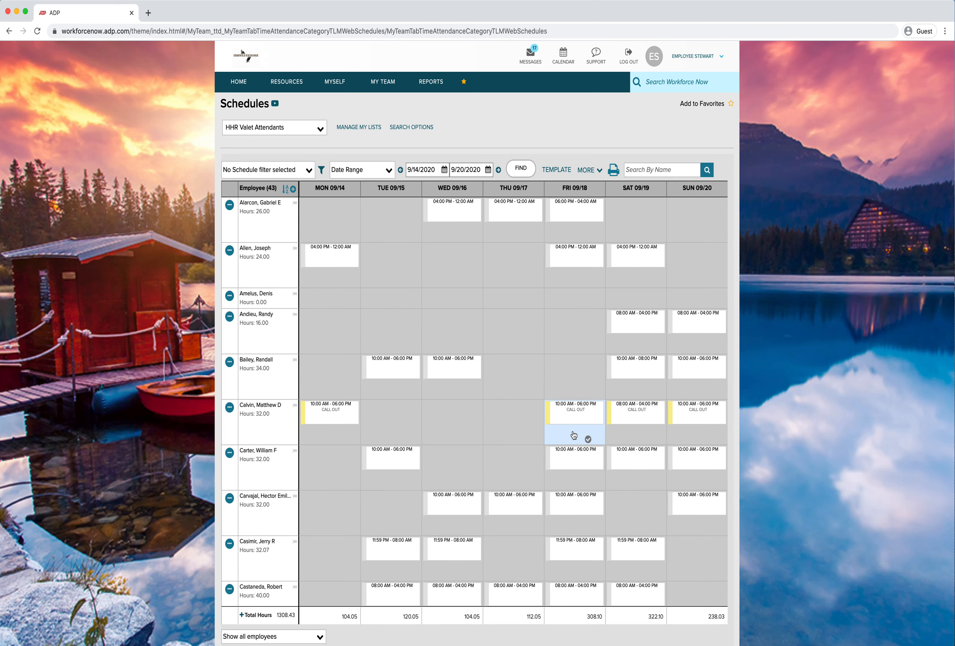
Scroll through the 9/14/2020 to 9/20/2020 schedule and open then close the start-date calendar
{"action": "scroll", "coordinate": [477, 424], "scroll_direction": "down", "scroll_amount": 8}
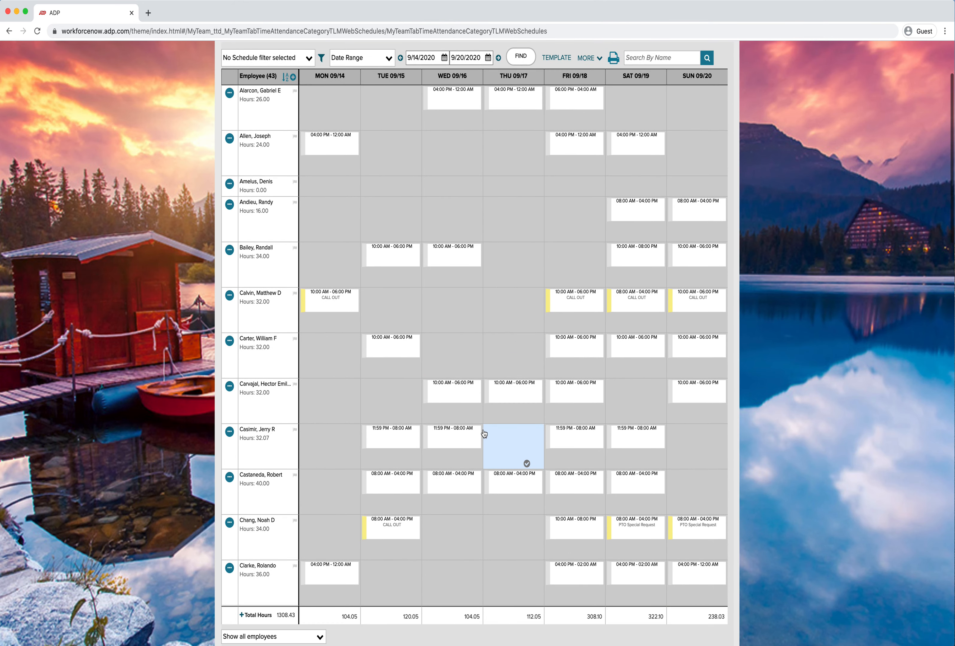
{"action": "scroll", "coordinate": [485, 433], "scroll_direction": "up", "scroll_amount": 10}
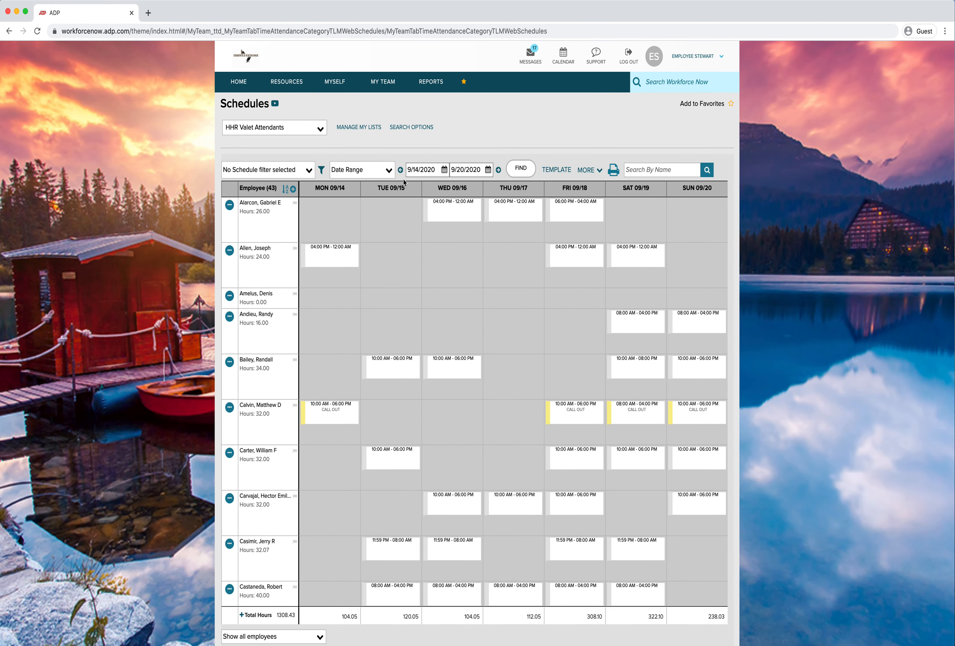
{"action": "left_click", "coordinate": [444, 170]}
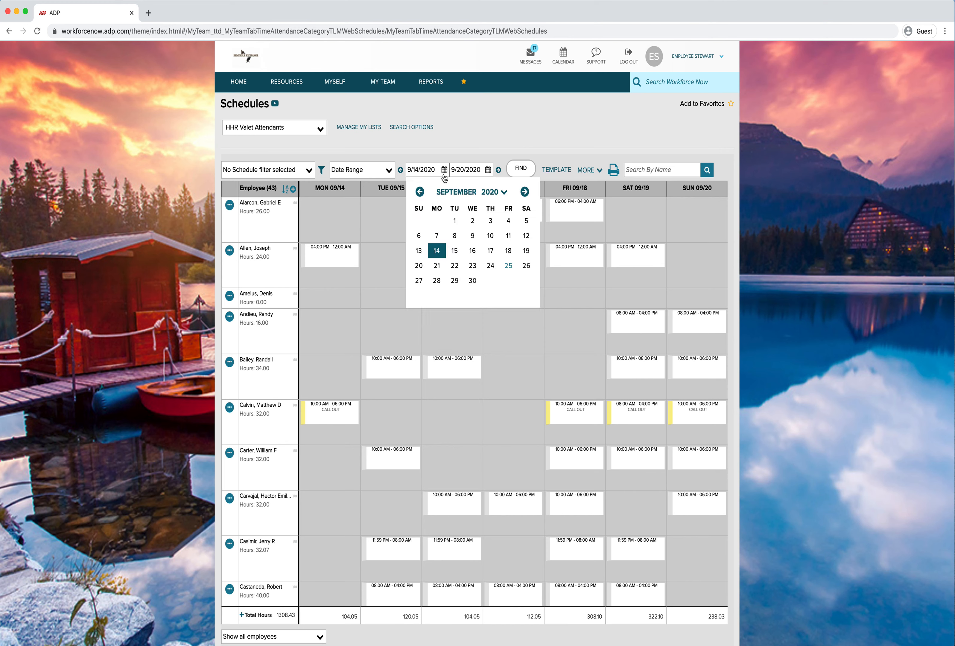
{"action": "left_click", "coordinate": [451, 150]}
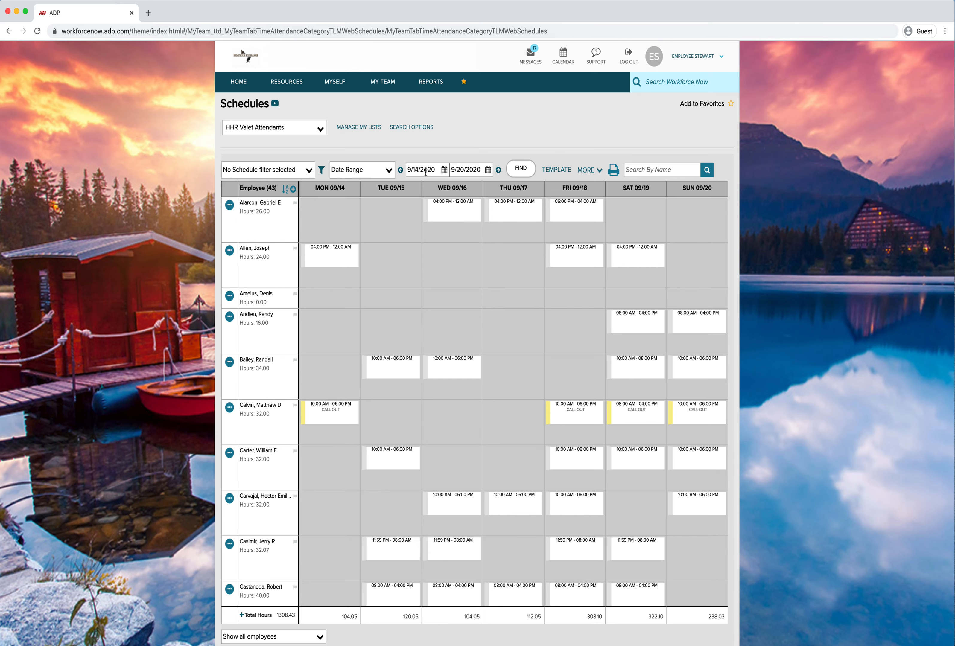
Advance the schedule to the weeks of 9/21/2020 and 9/28/2020 to 10/4/2020 and scroll through the employees
{"action": "left_click", "coordinate": [498, 171]}
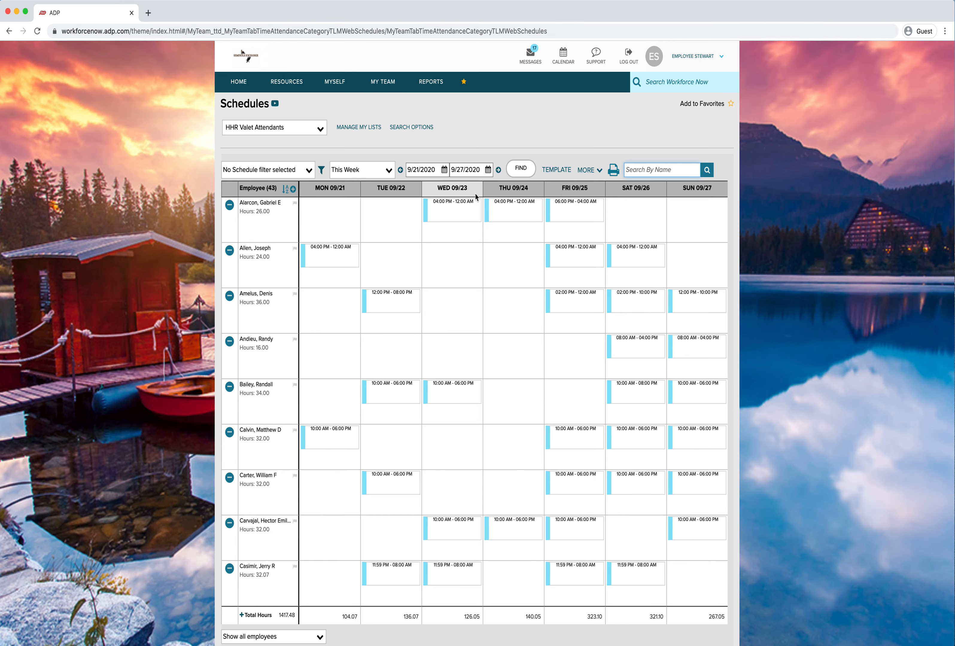
{"action": "left_click", "coordinate": [498, 170]}
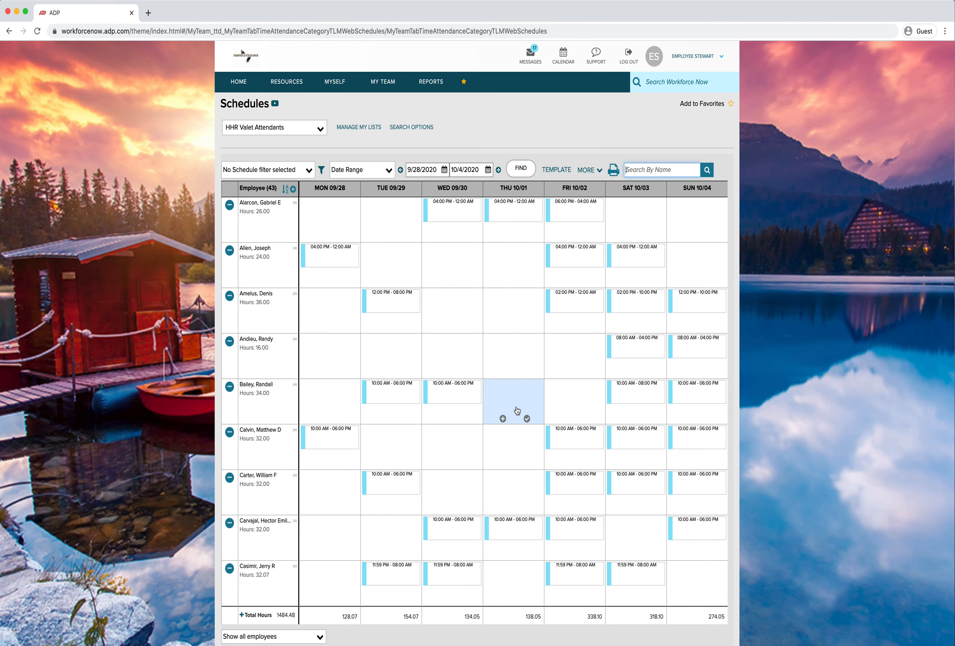
{"action": "scroll", "coordinate": [515, 371], "scroll_direction": "down", "scroll_amount": 5}
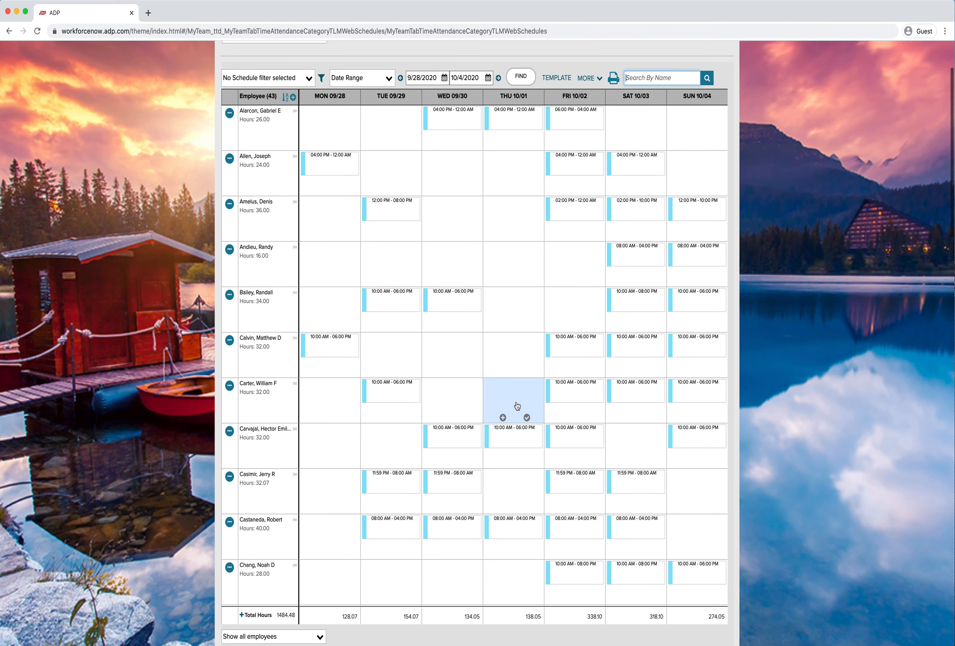
{"action": "scroll", "coordinate": [563, 414], "scroll_direction": "up", "scroll_amount": 5}
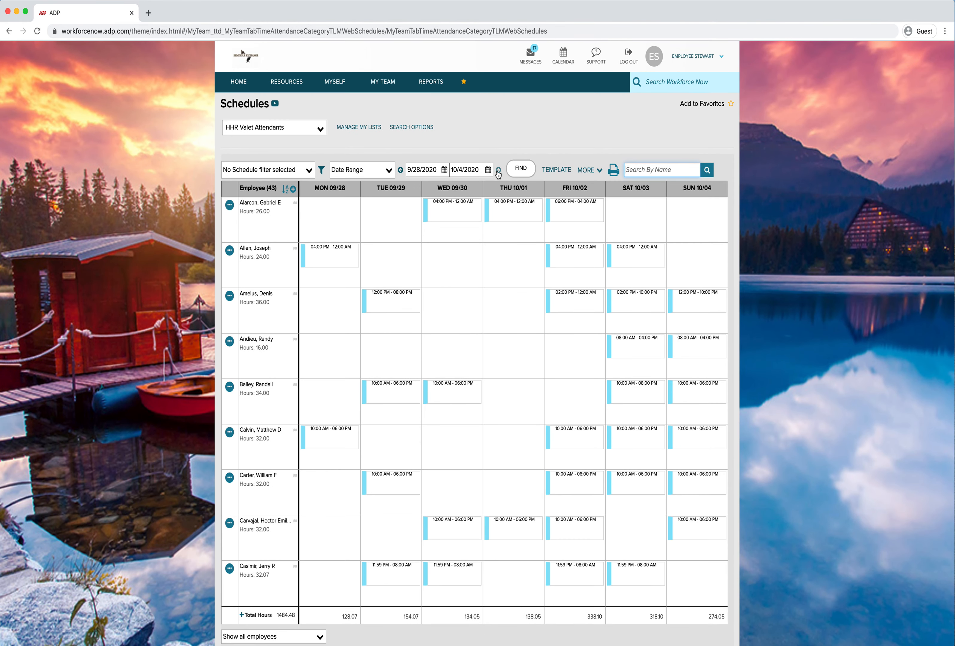
Step the schedule forward to the 10/12/2020 week, then back to the current week, 9/21/2020 to 9/27/2020
{"action": "left_click", "coordinate": [498, 170]}
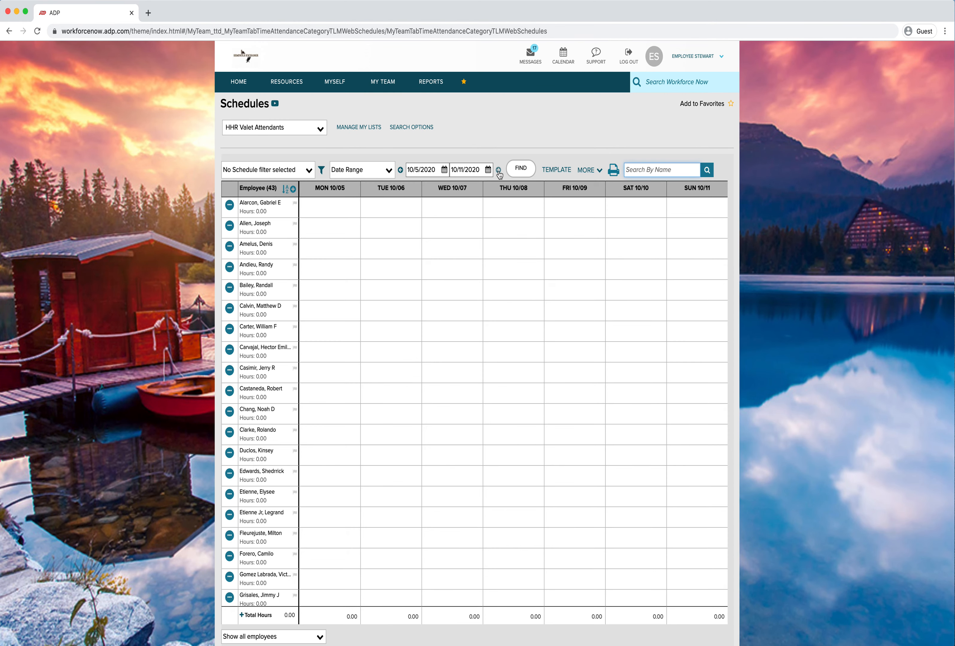
{"action": "left_click", "coordinate": [498, 170]}
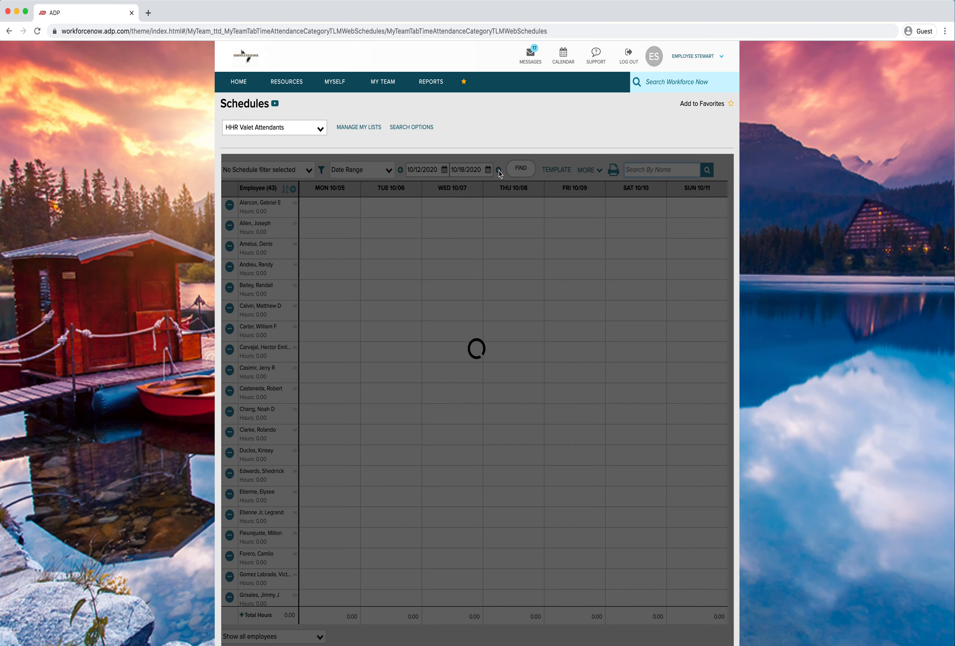
{"action": "left_click", "coordinate": [400, 170]}
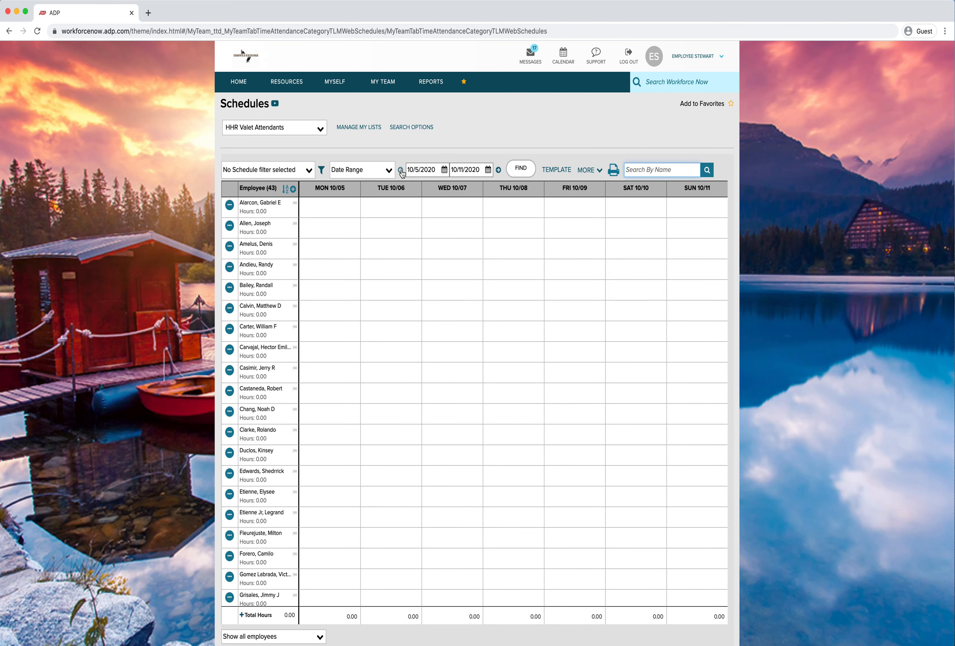
{"action": "left_click", "coordinate": [400, 170]}
{"action": "left_click", "coordinate": [400, 170]}
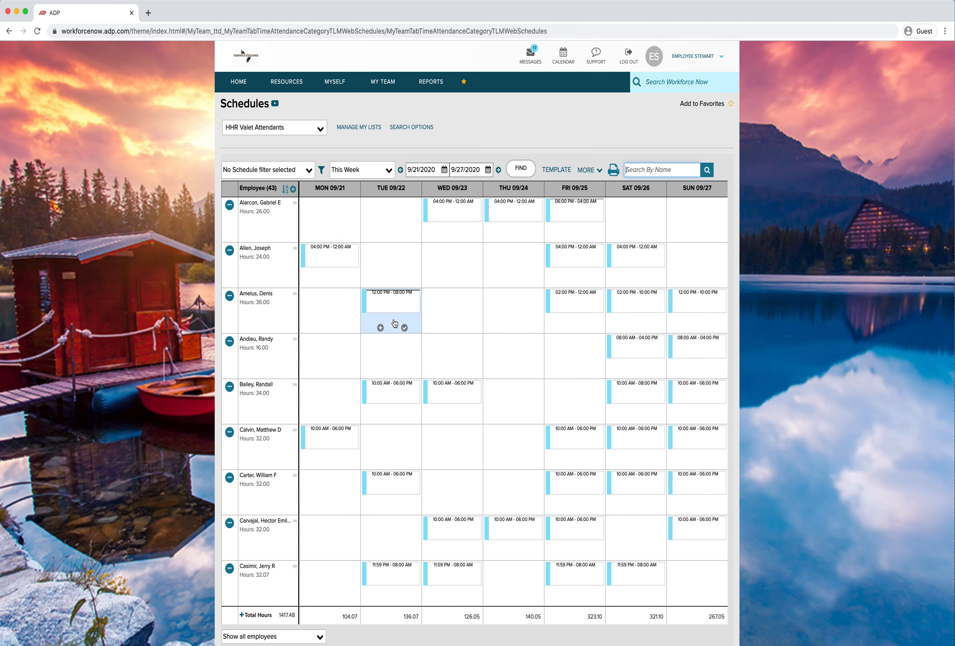
Scroll through the current week's employee schedules for HHR Valet Attendants
{"action": "scroll", "coordinate": [380, 339], "scroll_direction": "down", "scroll_amount": 1}
{"action": "scroll", "coordinate": [380, 338], "scroll_direction": "down", "scroll_amount": 3}
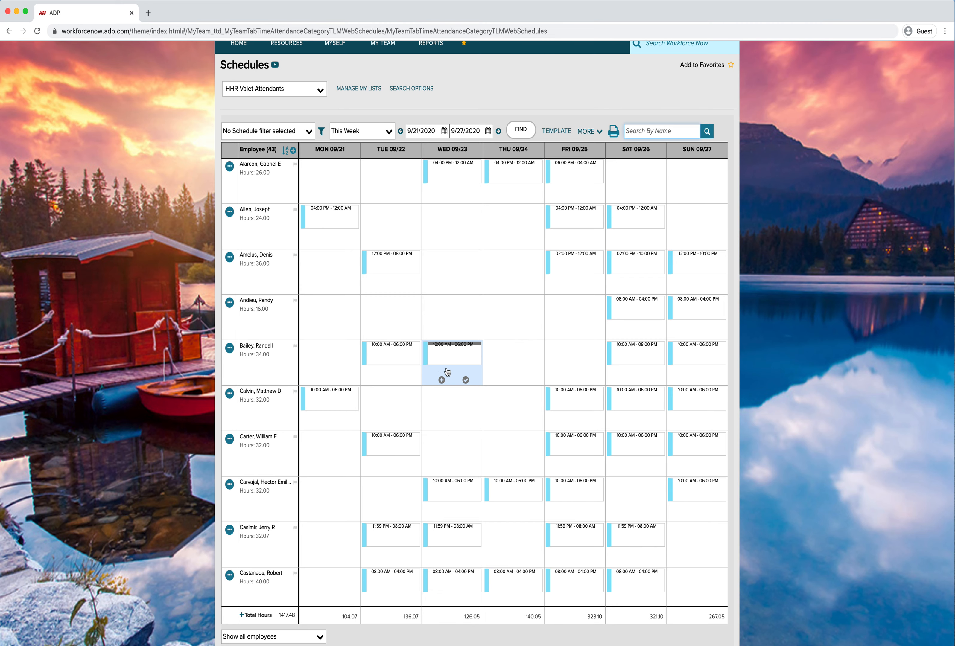
{"action": "scroll", "coordinate": [447, 371], "scroll_direction": "down", "scroll_amount": 5}
{"action": "scroll", "coordinate": [448, 371], "scroll_direction": "up", "scroll_amount": 4}
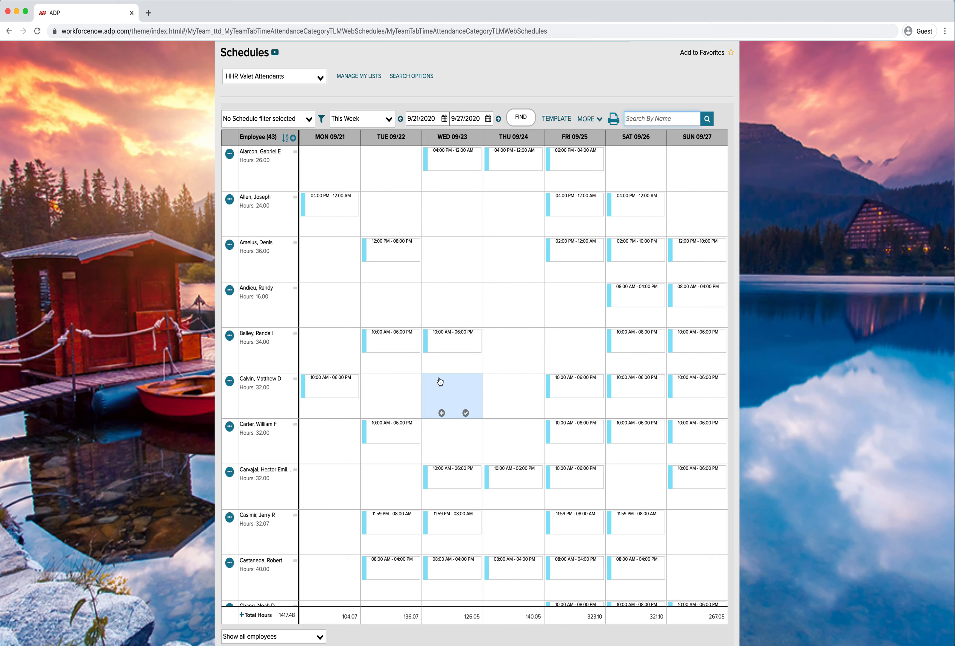
{"action": "scroll", "coordinate": [452, 397], "scroll_direction": "down", "scroll_amount": 1}
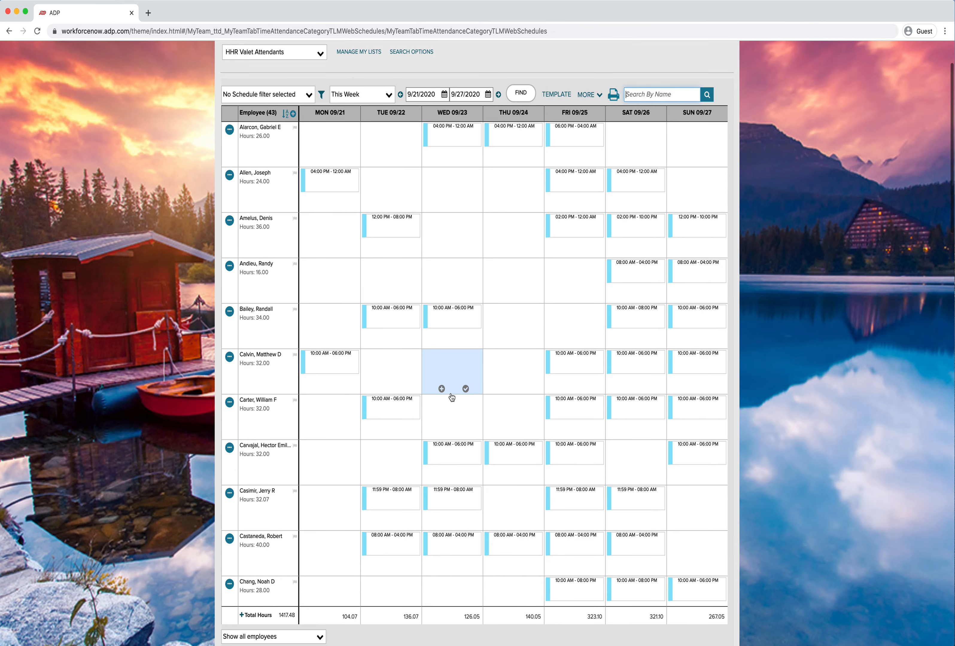
{"action": "scroll", "coordinate": [452, 397], "scroll_direction": "up", "scroll_amount": 1}
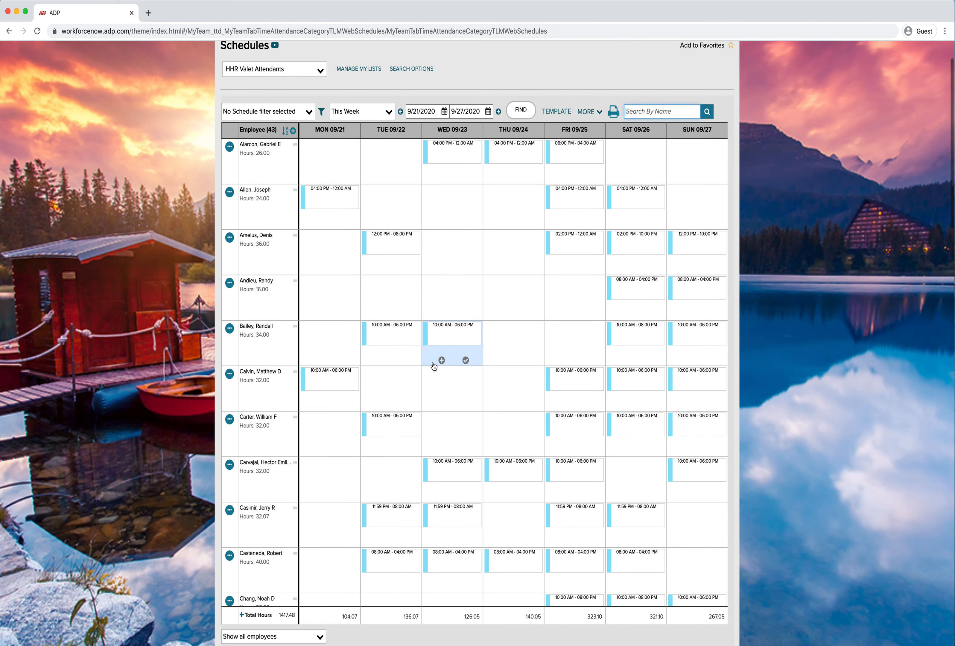
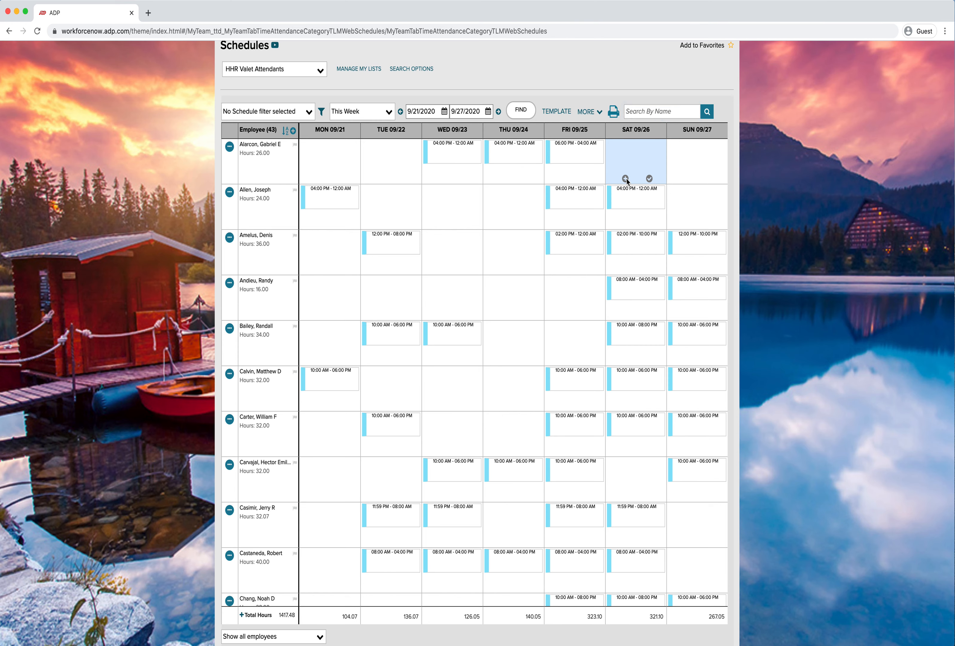
Add a shift on Saturday 9/26 for the first employee, from 6:00 PM to 4:00 AM
{"action": "left_click", "coordinate": [625, 180]}
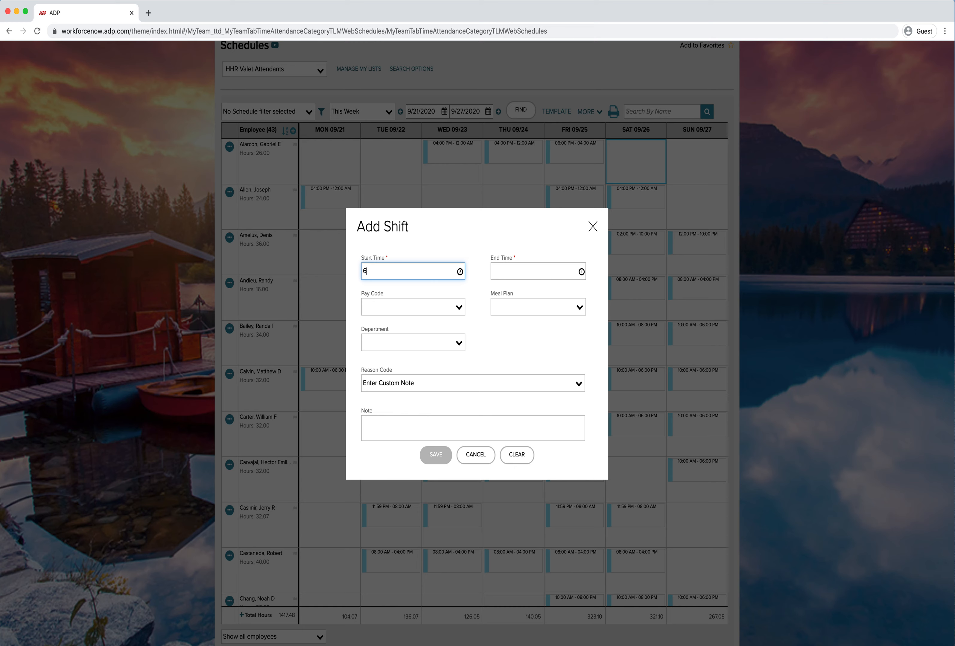
{"action": "left_click", "coordinate": [516, 271]}
{"action": "type", "text": "4a"}
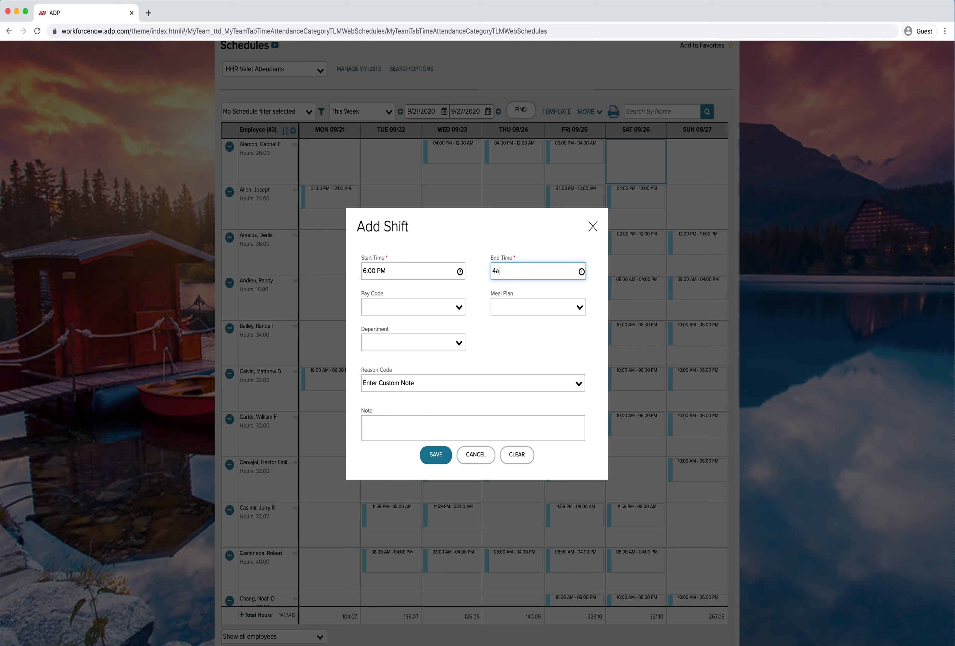
{"action": "left_click", "coordinate": [497, 339]}
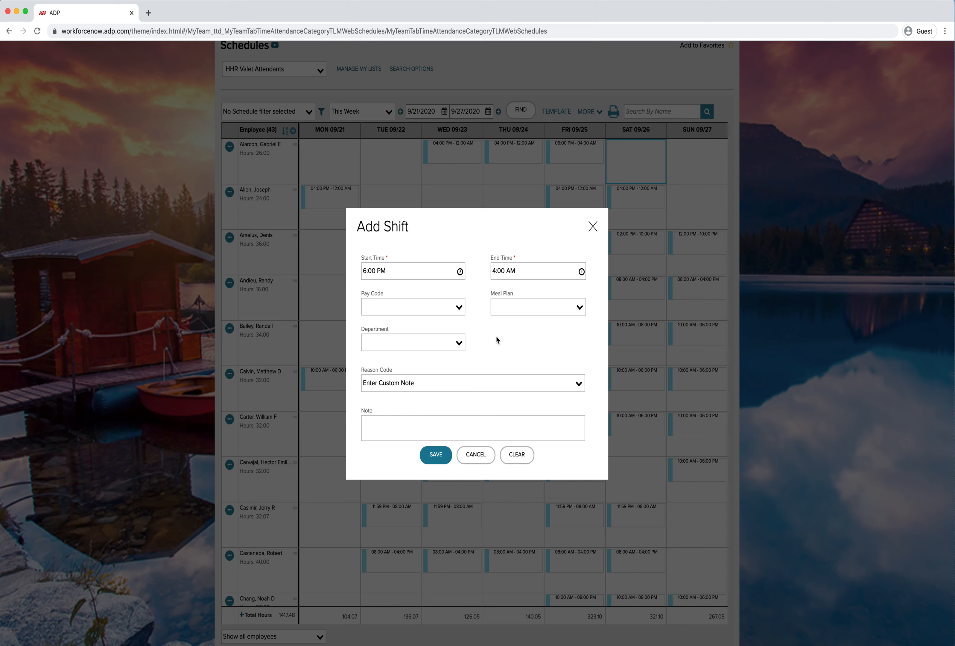
Assign the pay code Added Schedule, add the note Added Schedule, and save the new shift
{"action": "left_click", "coordinate": [458, 308]}
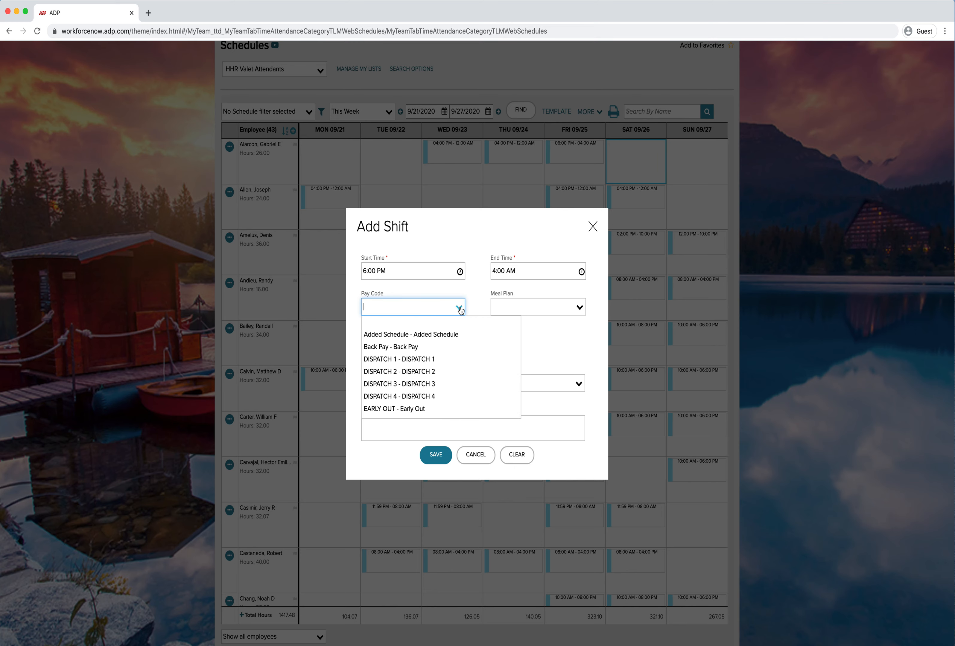
{"action": "scroll", "coordinate": [437, 362], "scroll_direction": "down", "scroll_amount": 5}
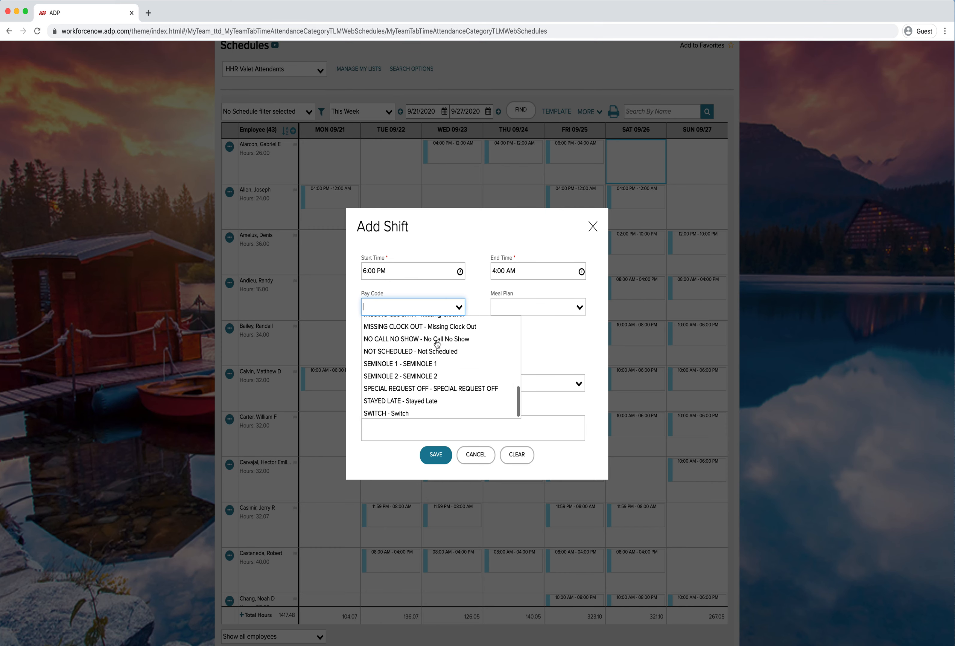
{"action": "scroll", "coordinate": [433, 379], "scroll_direction": "up", "scroll_amount": 5}
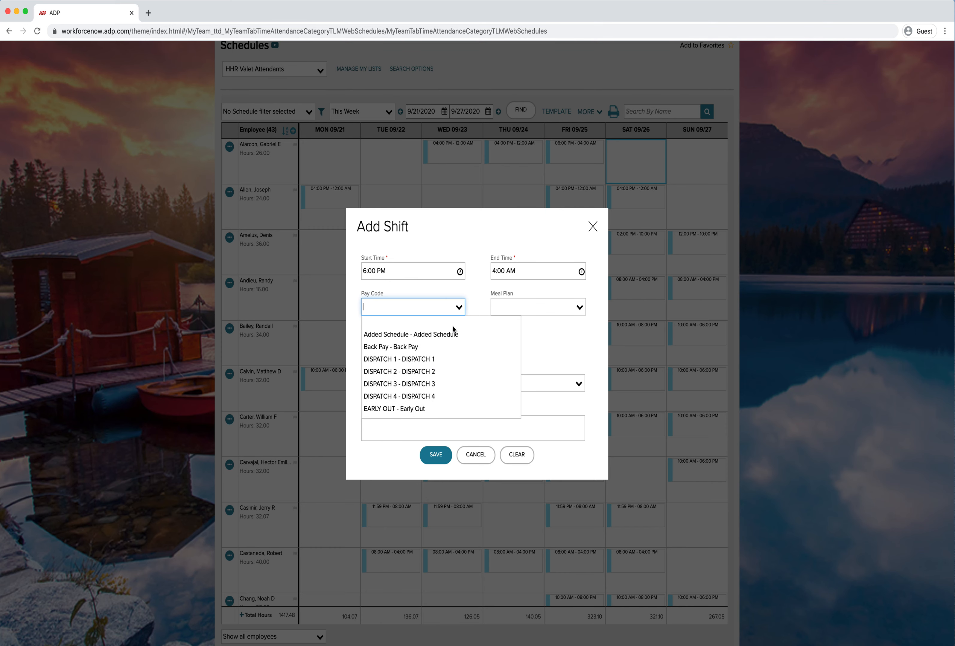
{"action": "left_click", "coordinate": [391, 336]}
{"action": "left_click", "coordinate": [391, 424]}
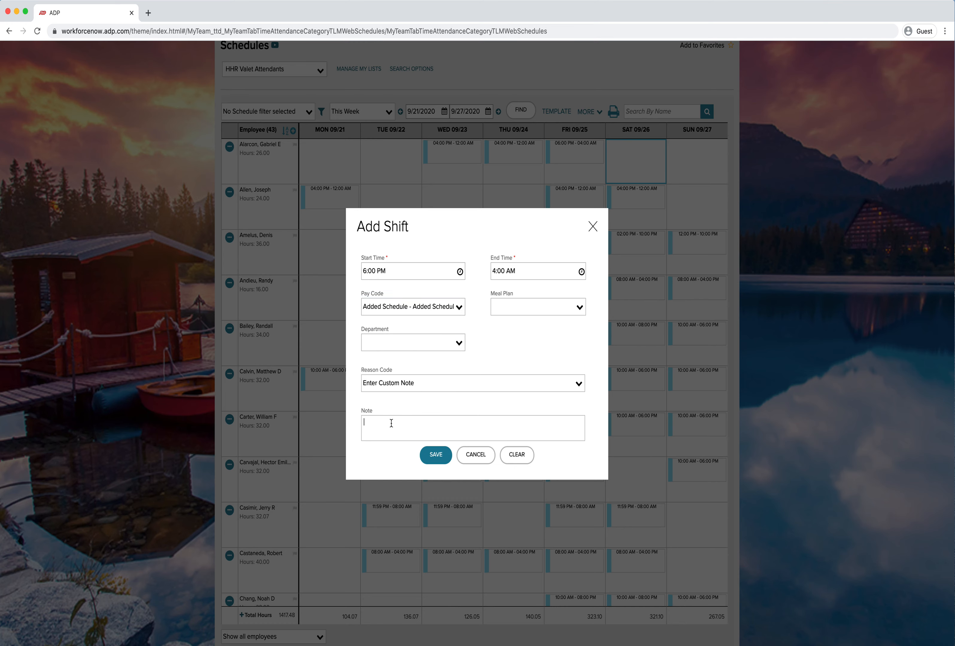
{"action": "type", "text": "Added Scheudle for this week only"}
{"action": "right_click", "coordinate": [394, 421]}
{"action": "left_click", "coordinate": [412, 423]}
{"action": "left_click", "coordinate": [429, 465]}
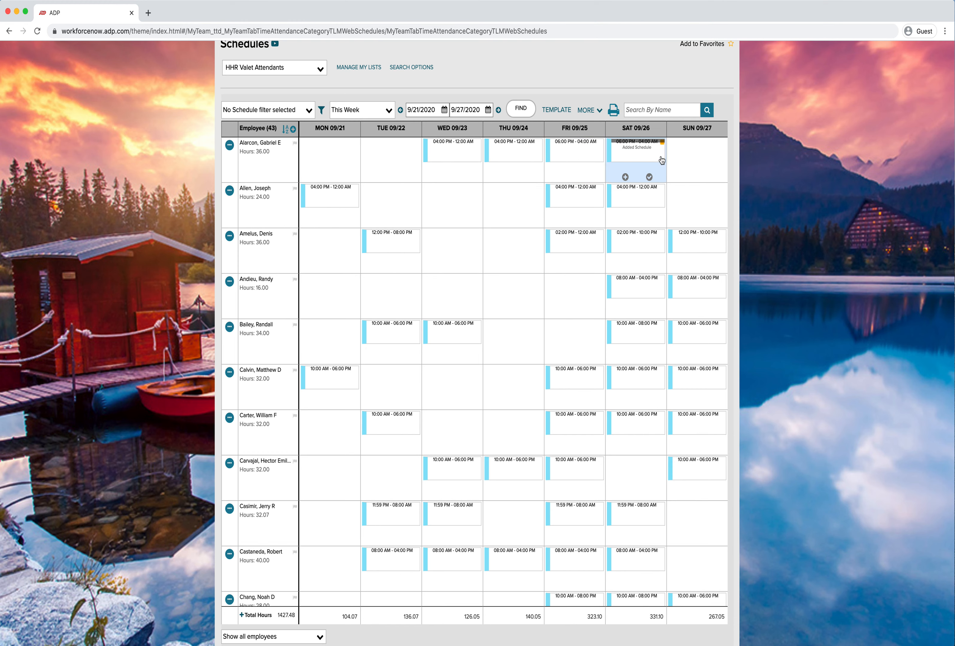
{"action": "mouse_move", "coordinate": [649, 153]}
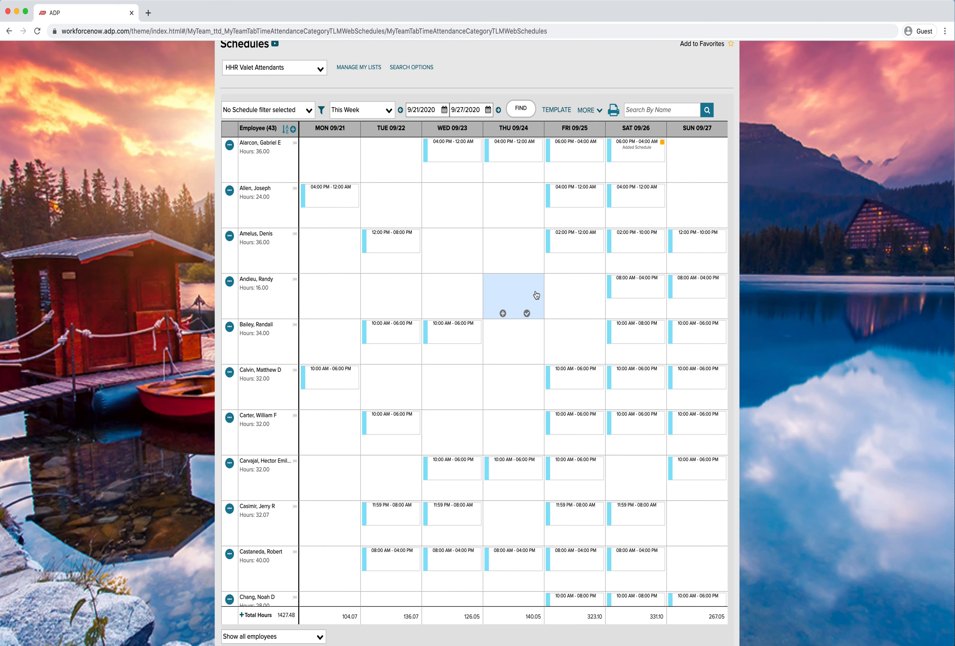
{"action": "mouse_move", "coordinate": [574, 202]}
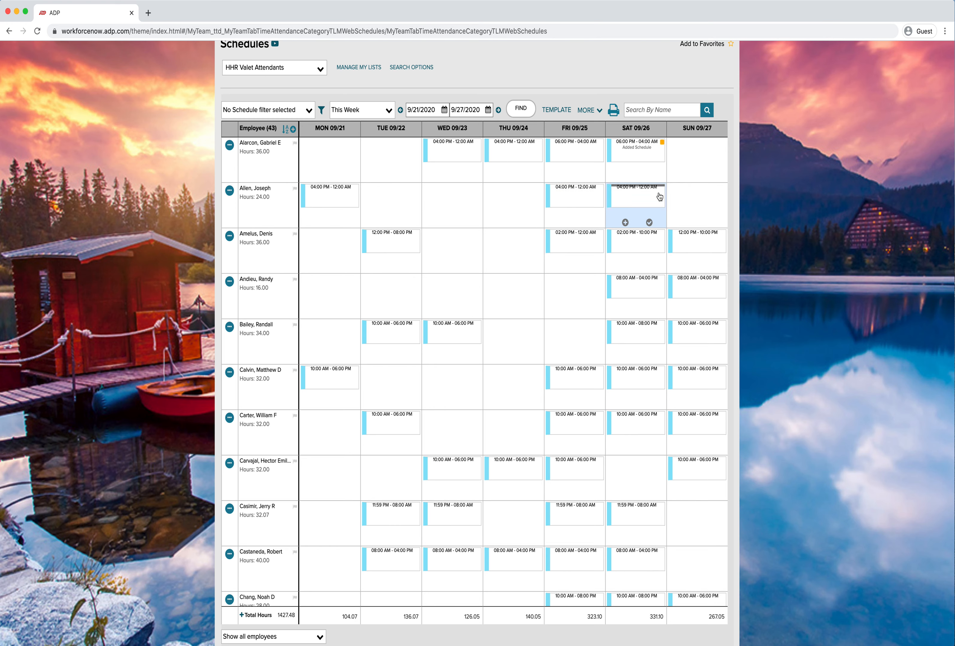
{"action": "mouse_move", "coordinate": [639, 196]}
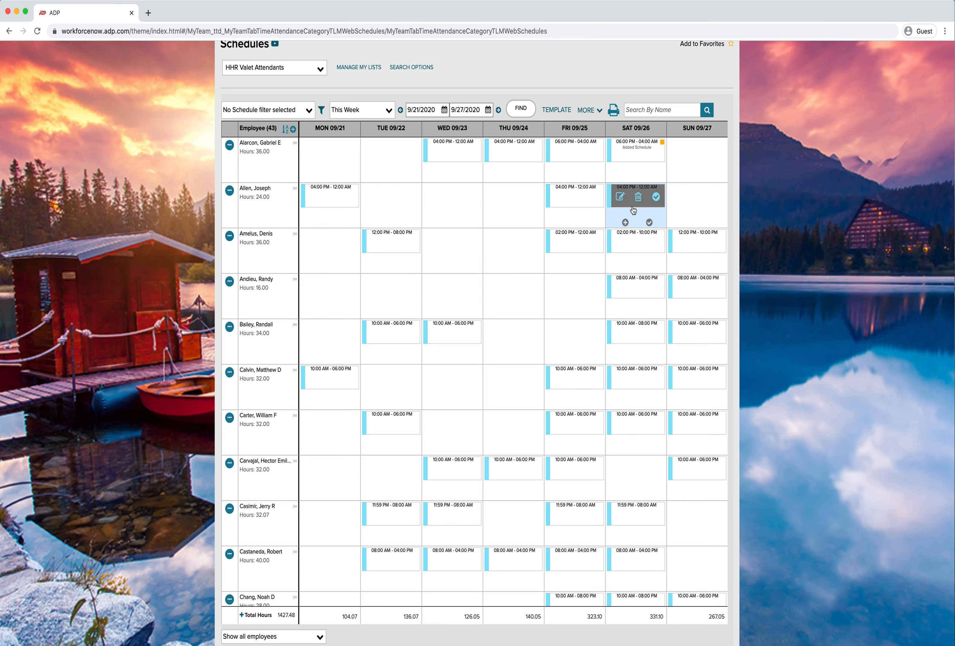
{"action": "left_click", "coordinate": [620, 197]}
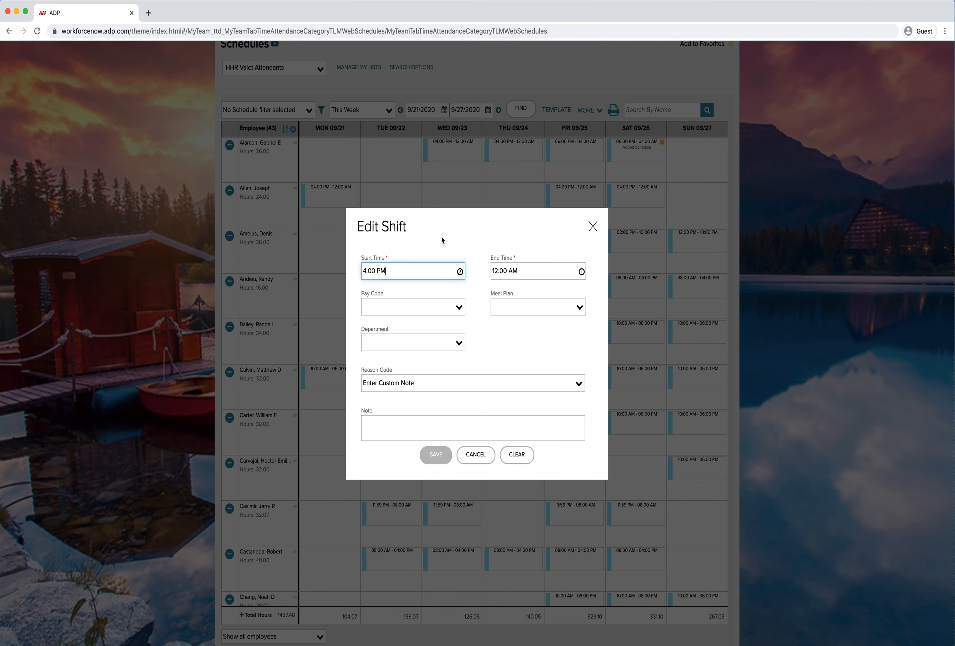
{"action": "left_click", "coordinate": [475, 455]}
Change the second employee's Saturday shift to start at 2:00 PM, note Scheduled 2 hours early for busy night, and save
{"action": "mouse_move", "coordinate": [620, 200]}
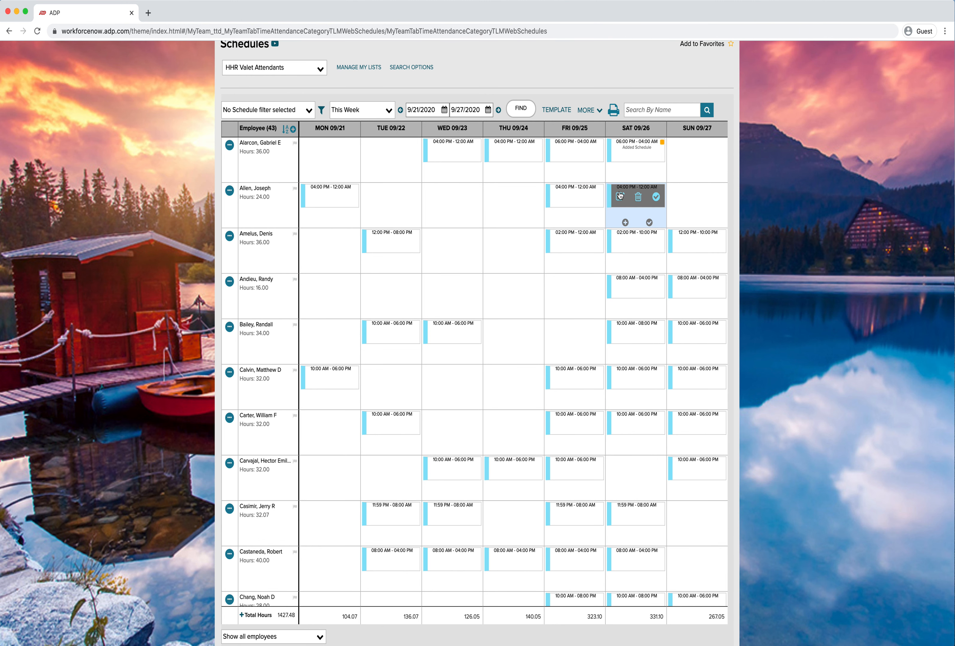
{"action": "left_click", "coordinate": [620, 199]}
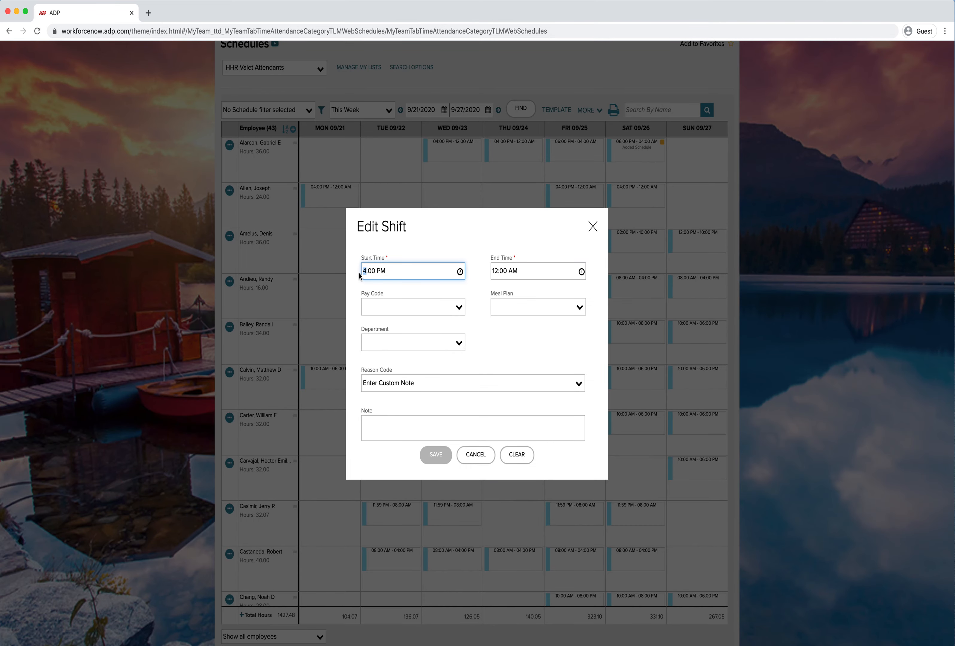
{"action": "type", "text": "2"}
{"action": "left_click", "coordinate": [414, 254]}
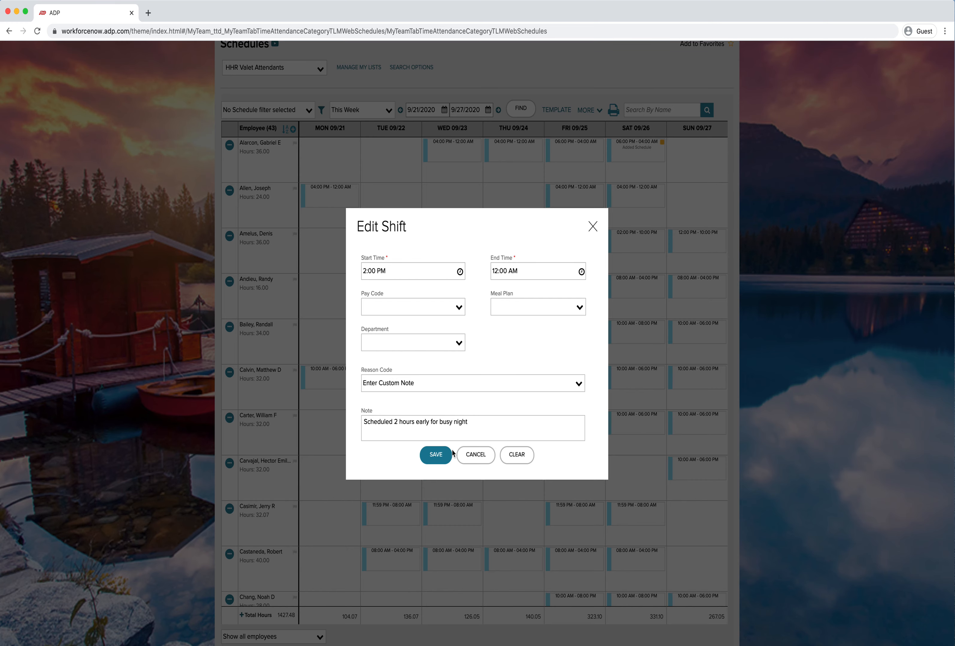
{"action": "left_click", "coordinate": [441, 454]}
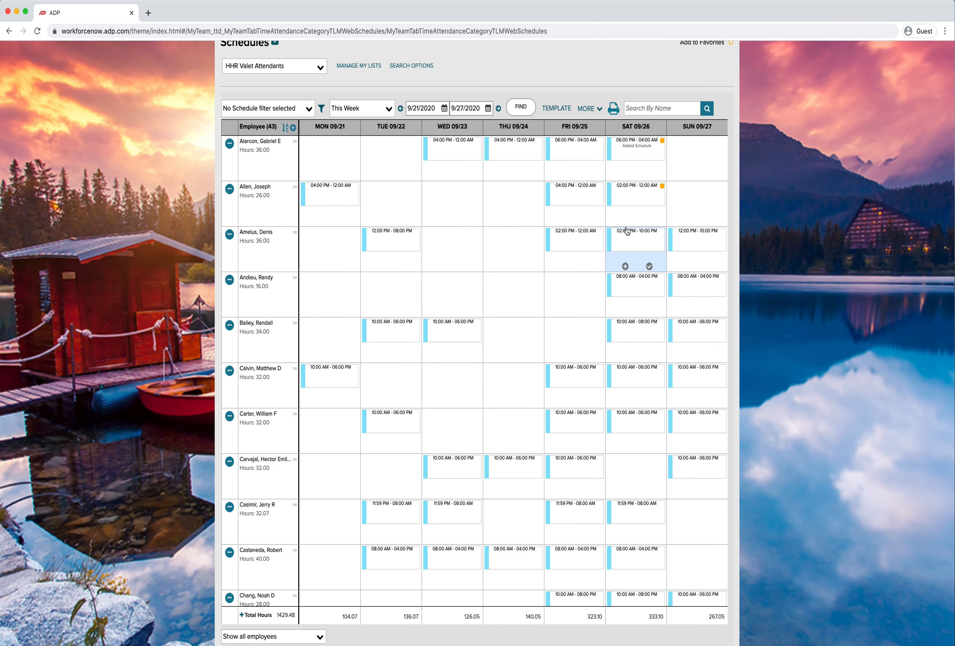
Scroll through the current week's employee schedules, hovering over individual shifts to review them
{"action": "scroll", "coordinate": [518, 362], "scroll_direction": "down", "scroll_amount": 1}
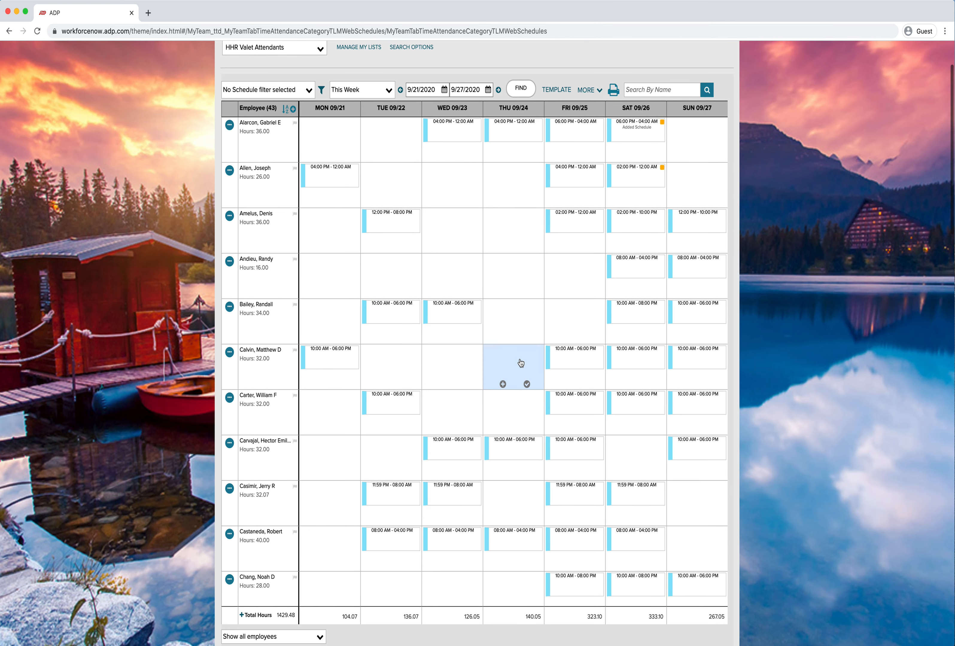
{"action": "scroll", "coordinate": [522, 363], "scroll_direction": "up", "scroll_amount": 1}
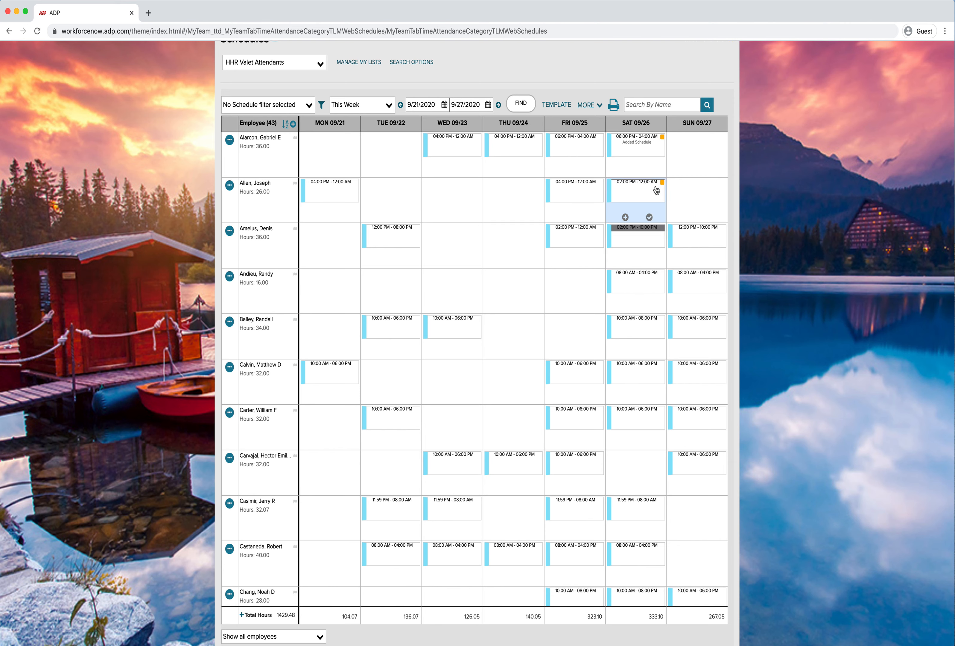
{"action": "mouse_move", "coordinate": [634, 193]}
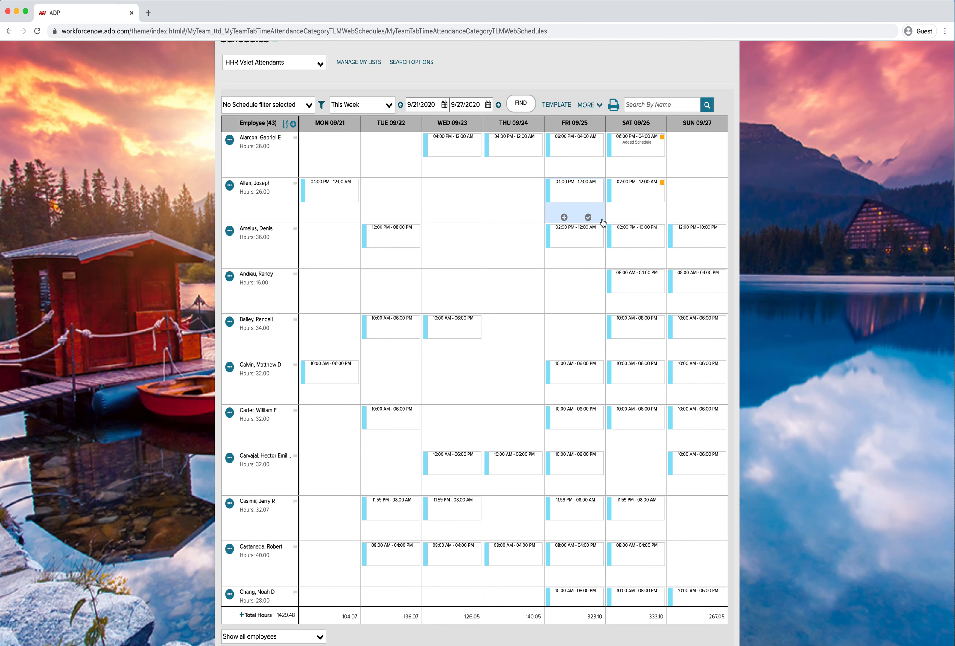
{"action": "mouse_move", "coordinate": [603, 237]}
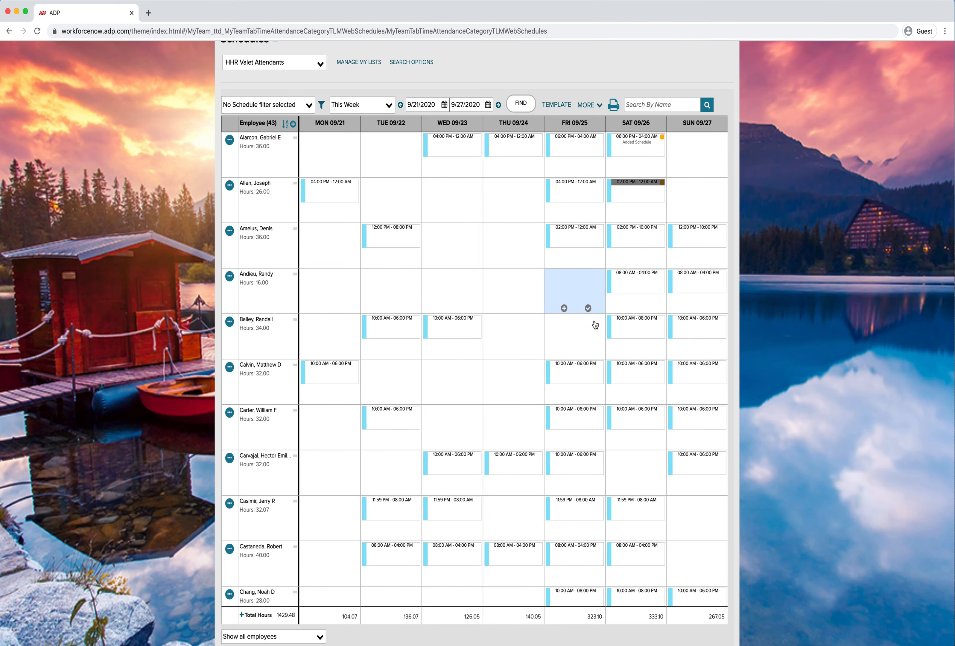
{"action": "scroll", "coordinate": [590, 304], "scroll_direction": "down", "scroll_amount": 1}
{"action": "scroll", "coordinate": [590, 331], "scroll_direction": "up", "scroll_amount": 2}
{"action": "scroll", "coordinate": [590, 330], "scroll_direction": "down", "scroll_amount": 10}
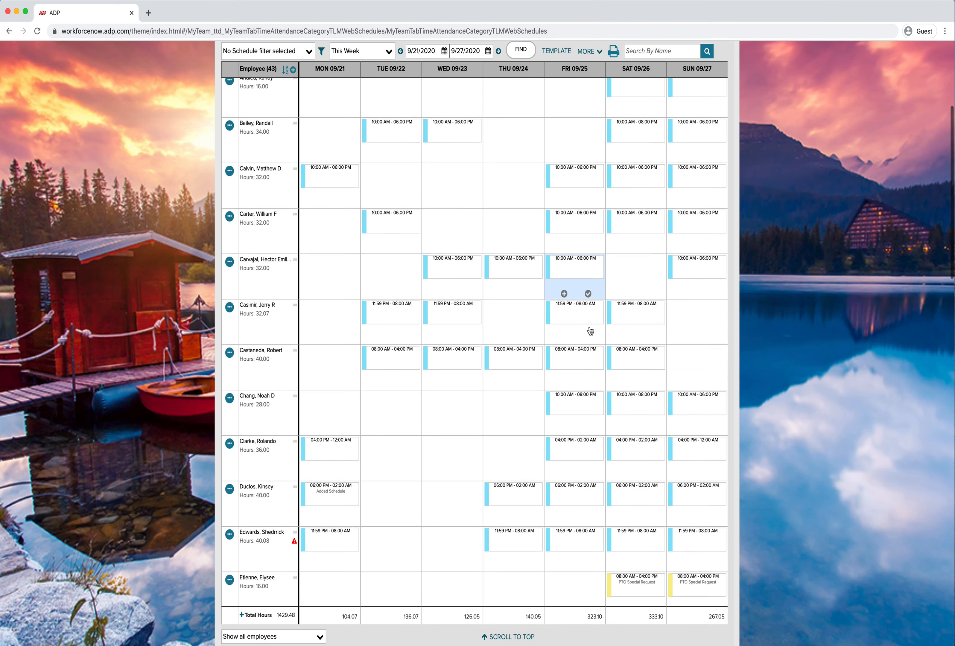
{"action": "scroll", "coordinate": [590, 330], "scroll_direction": "up", "scroll_amount": 2}
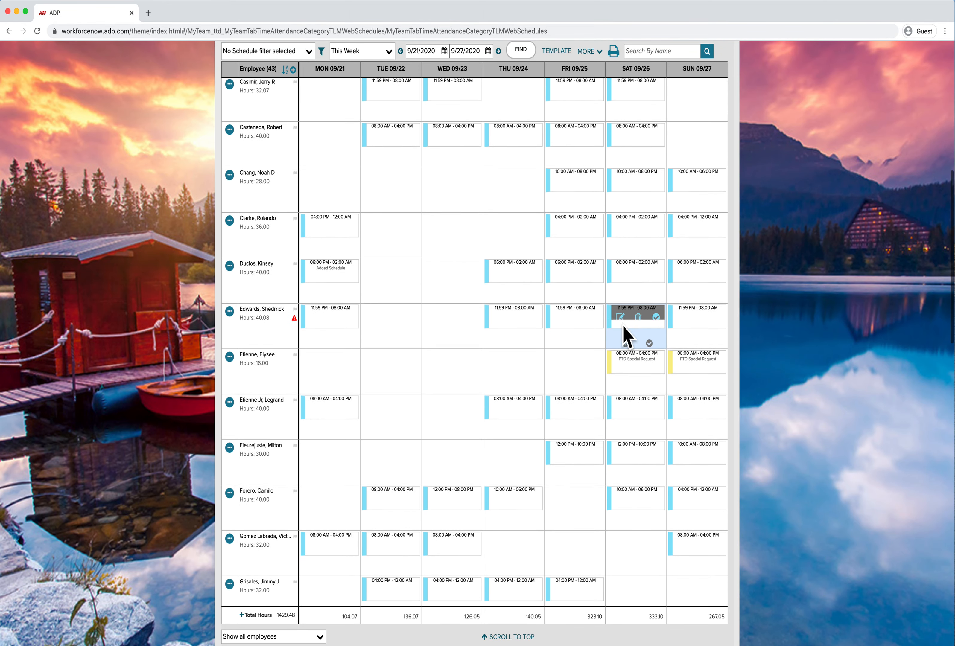
{"action": "scroll", "coordinate": [624, 335], "scroll_direction": "down", "scroll_amount": 3}
{"action": "mouse_move", "coordinate": [643, 318]}
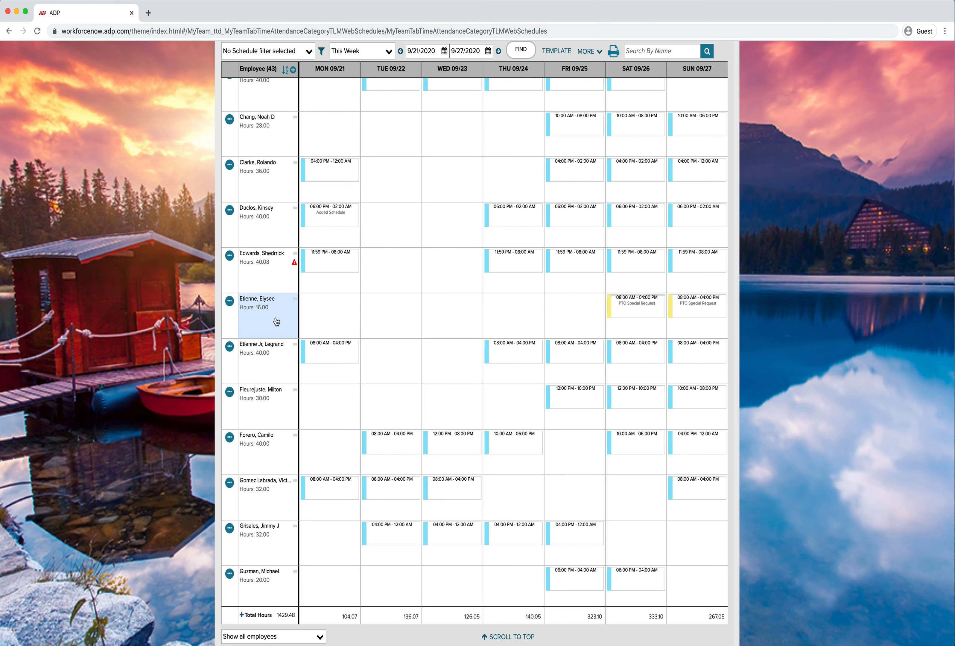
{"action": "mouse_move", "coordinate": [669, 307]}
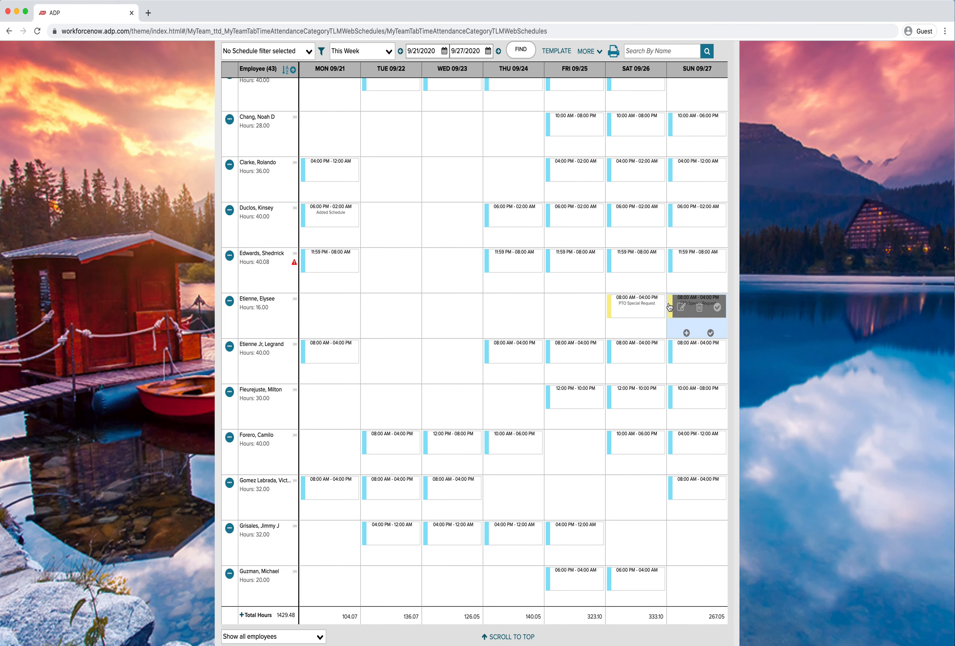
{"action": "scroll", "coordinate": [669, 307], "scroll_direction": "up", "scroll_amount": 1}
{"action": "scroll", "coordinate": [679, 302], "scroll_direction": "down", "scroll_amount": 1}
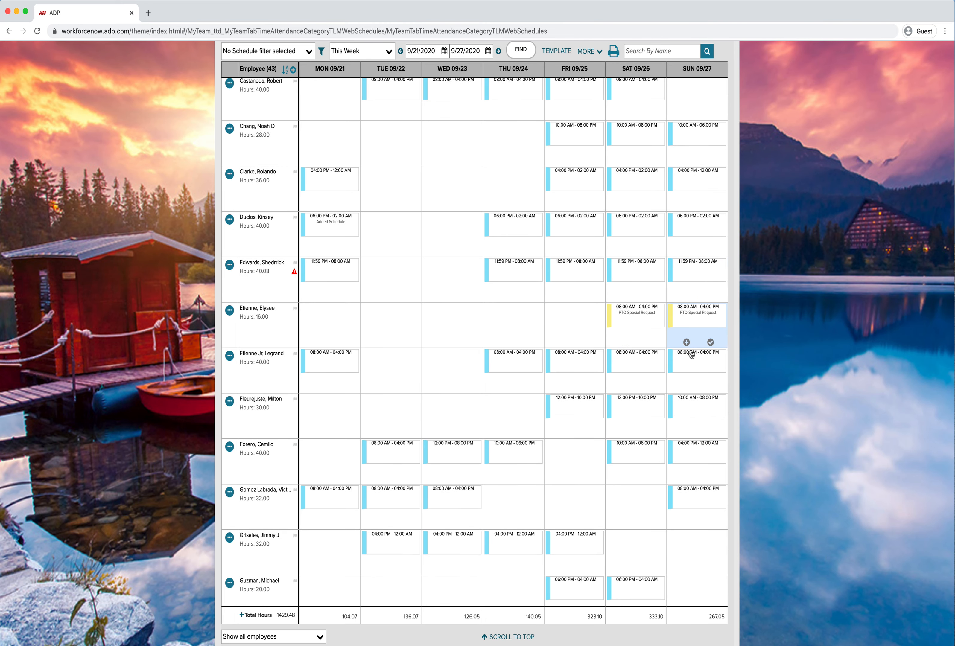
{"action": "mouse_move", "coordinate": [684, 398]}
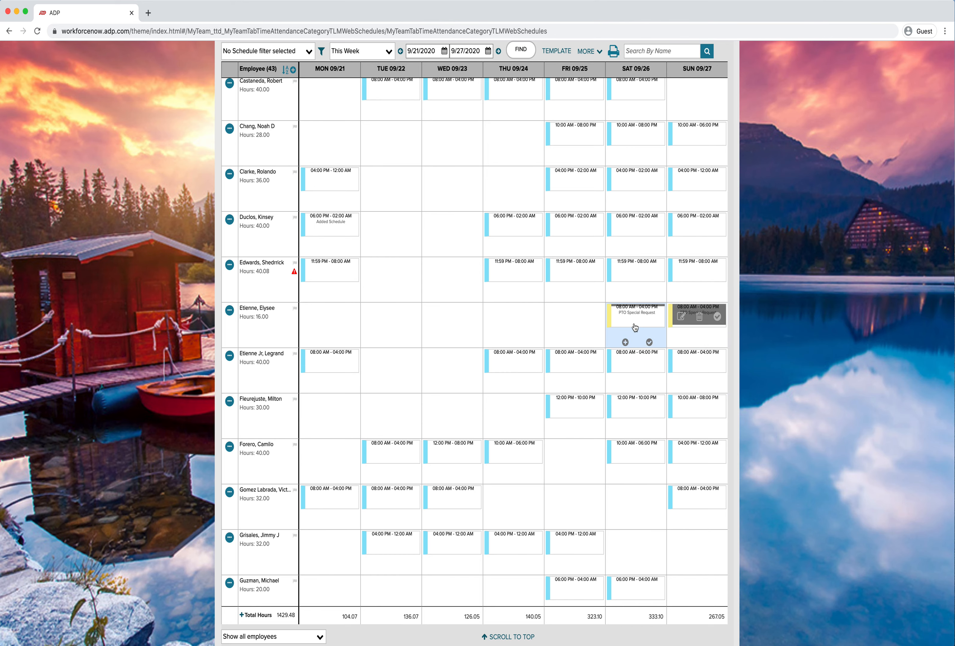
{"action": "scroll", "coordinate": [682, 330], "scroll_direction": "down", "scroll_amount": 3}
{"action": "scroll", "coordinate": [682, 331], "scroll_direction": "down", "scroll_amount": 15}
{"action": "scroll", "coordinate": [682, 331], "scroll_direction": "down", "scroll_amount": 7}
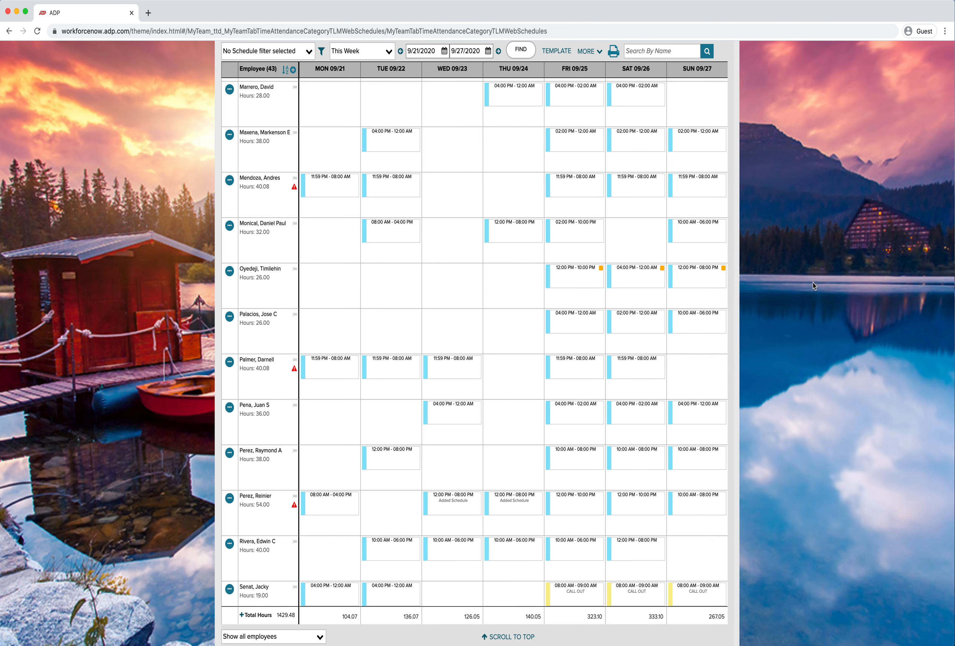
Open the Friday 9/25 12:00 PM to 10:00 PM training shift to view its details, then close it
{"action": "mouse_move", "coordinate": [557, 283]}
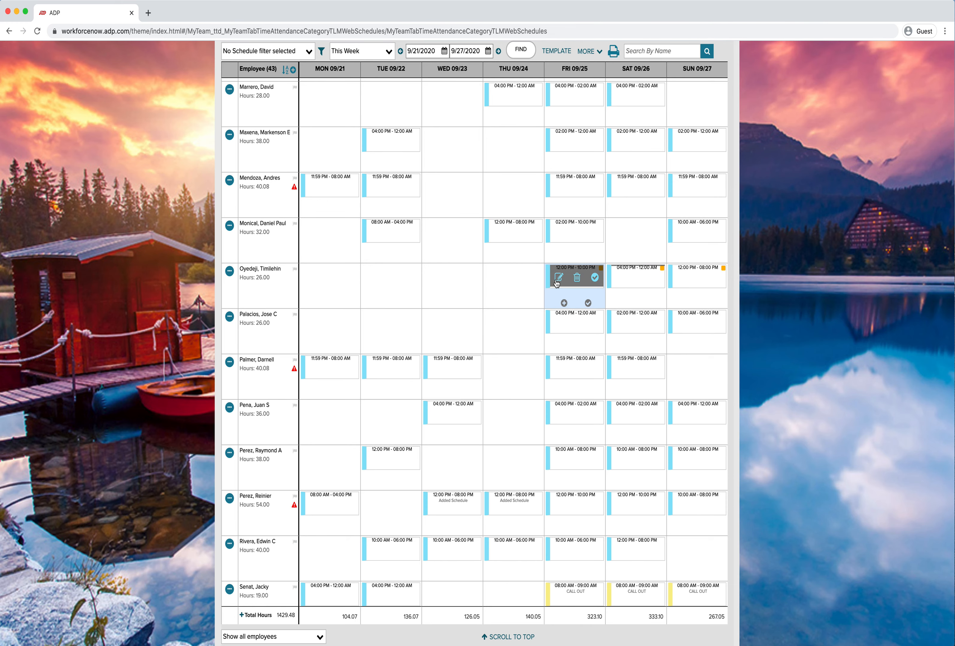
{"action": "left_click", "coordinate": [559, 279]}
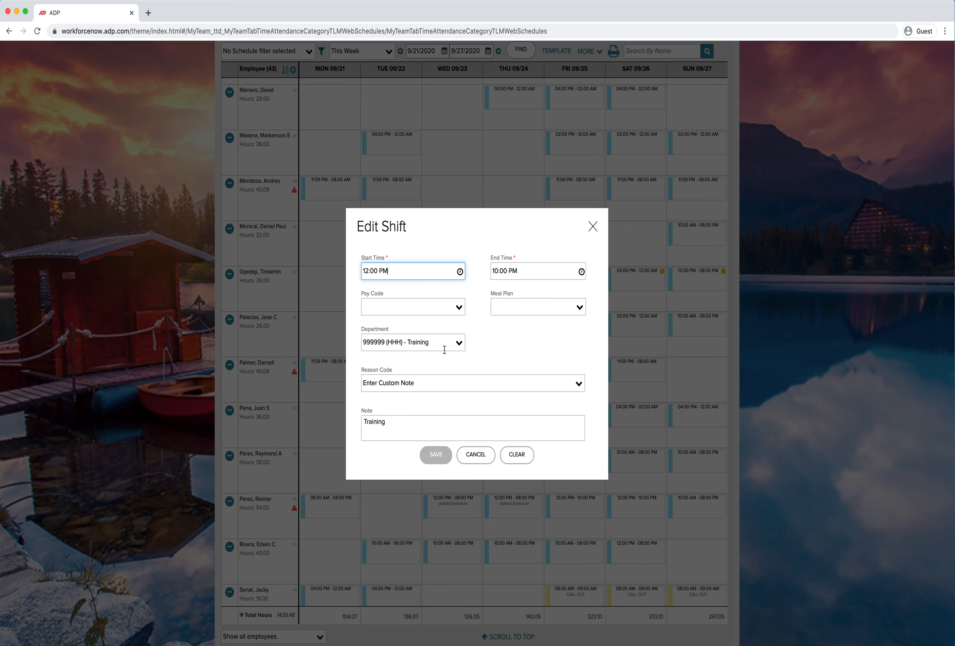
{"action": "left_click", "coordinate": [475, 455]}
{"action": "mouse_move", "coordinate": [637, 285]}
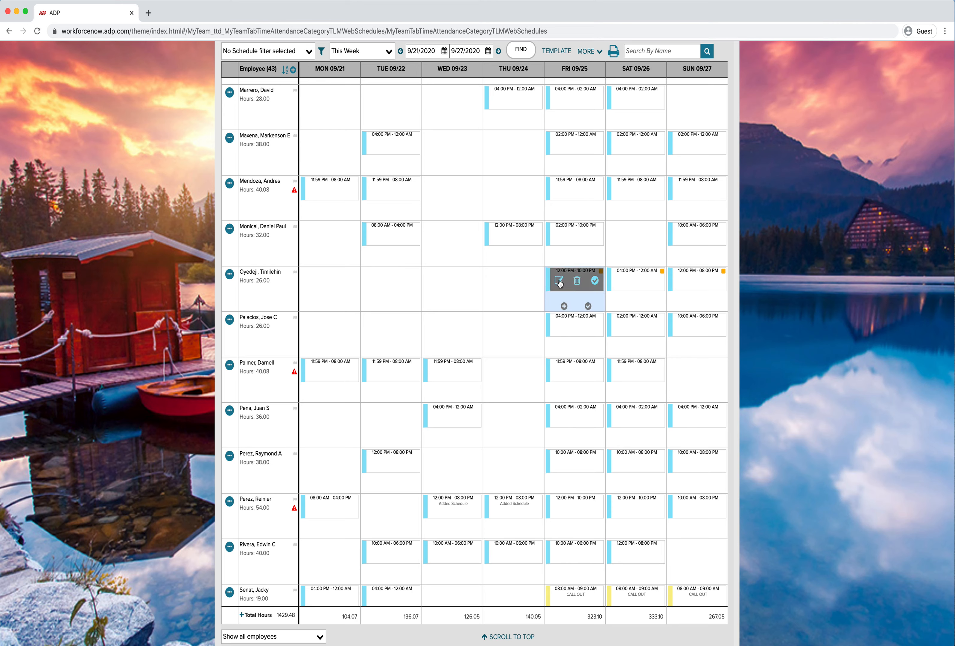
Reopen the Friday training shift, browse the pay code and department lists, keep department 999999 (HHH) - Training, and save
{"action": "left_click", "coordinate": [558, 282]}
{"action": "left_click", "coordinate": [457, 309]}
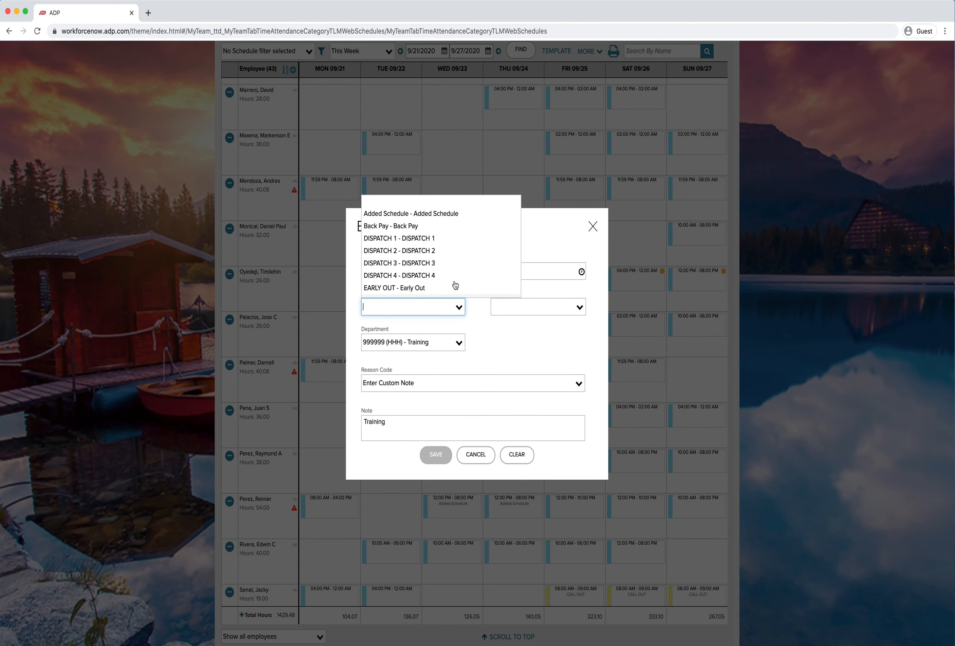
{"action": "left_click", "coordinate": [476, 317]}
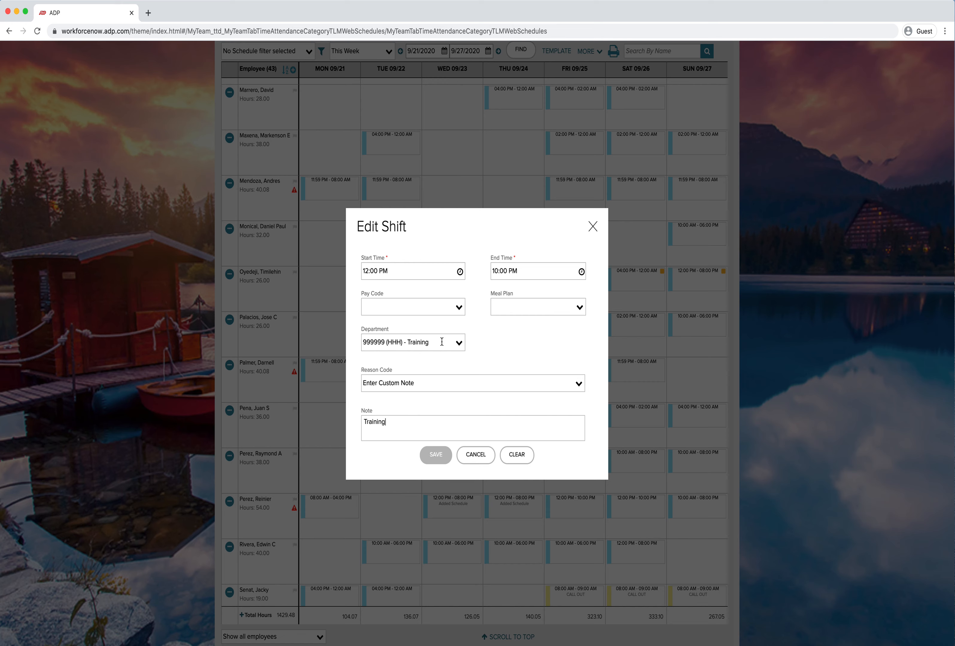
{"action": "left_click", "coordinate": [459, 346]}
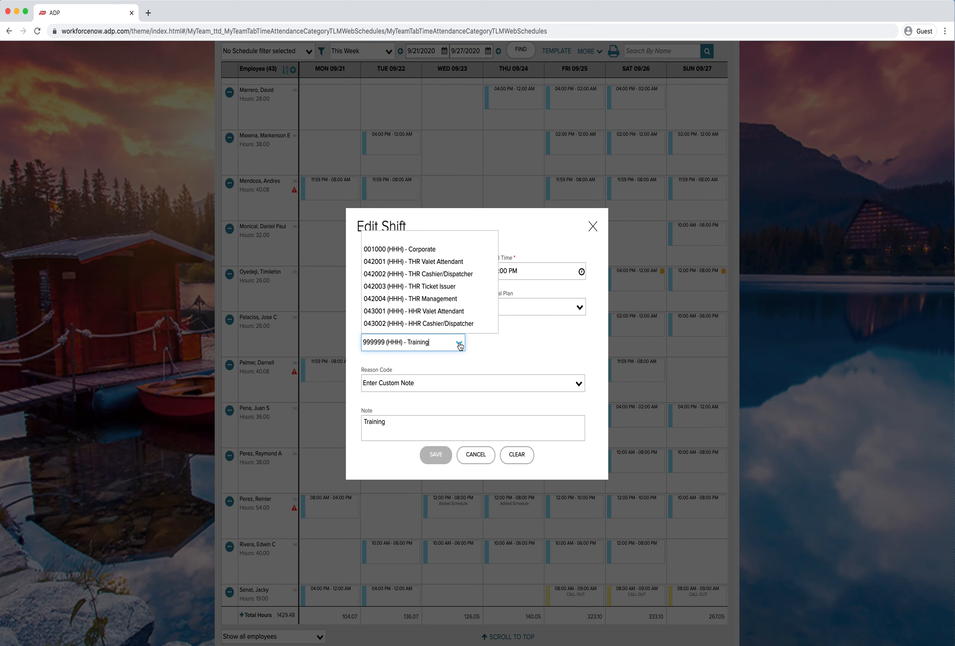
{"action": "left_click", "coordinate": [424, 332]}
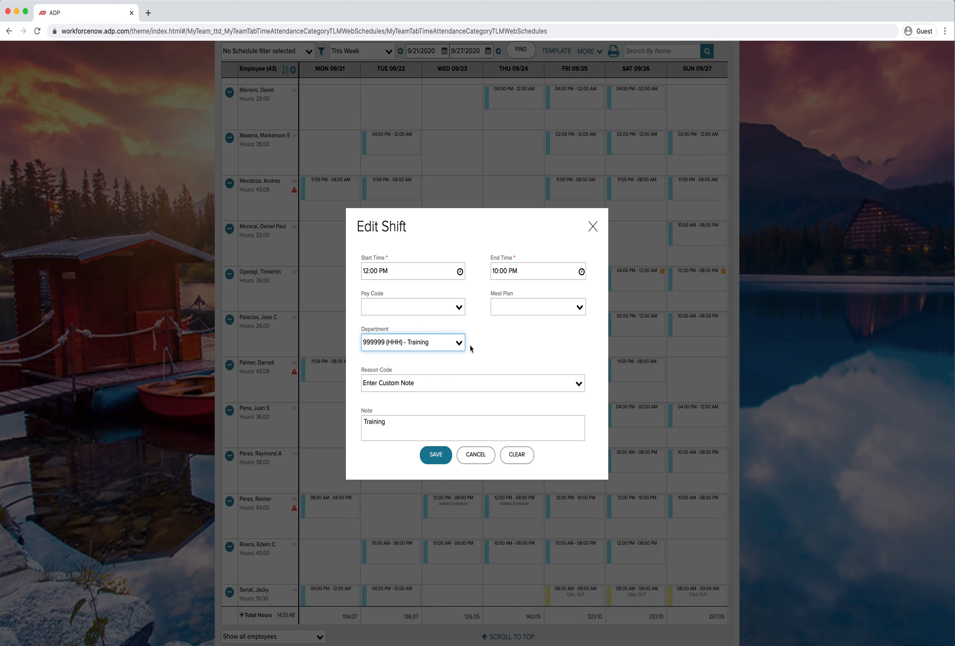
{"action": "left_click", "coordinate": [444, 456]}
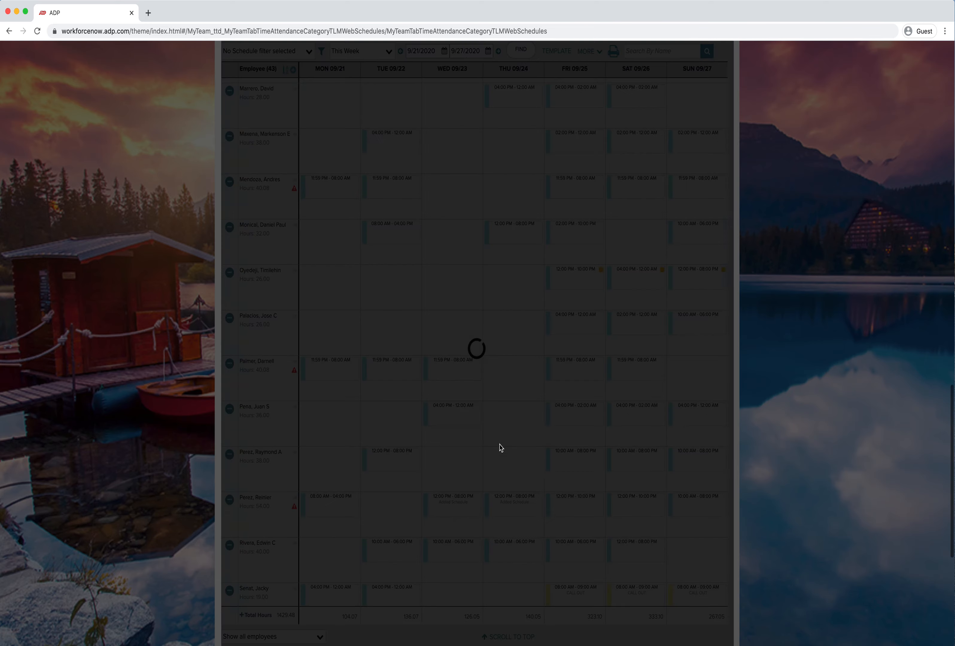
Scroll down through the entire employee list and back up to the top, examining each employee's shifts for the 9/21–9/27 week
{"action": "scroll", "coordinate": [598, 443], "scroll_direction": "down", "scroll_amount": 1}
{"action": "scroll", "coordinate": [598, 443], "scroll_direction": "down", "scroll_amount": 3}
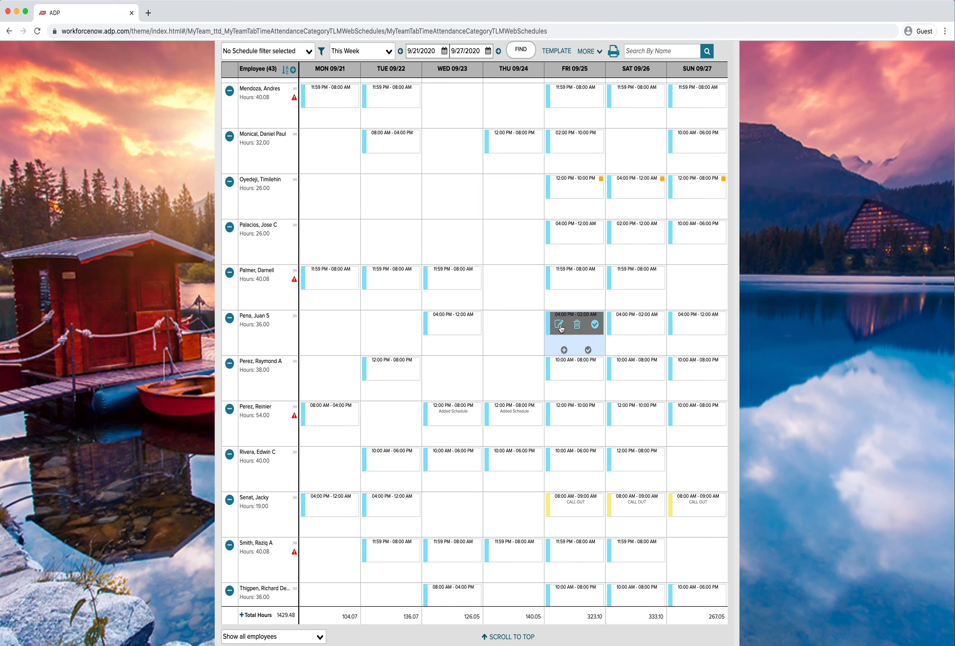
{"action": "left_click", "coordinate": [560, 325]}
{"action": "left_click", "coordinate": [459, 343]}
{"action": "scroll", "coordinate": [449, 326], "scroll_direction": "down", "scroll_amount": 6}
{"action": "left_click", "coordinate": [472, 449]}
{"action": "left_click", "coordinate": [472, 449]}
{"action": "scroll", "coordinate": [575, 438], "scroll_direction": "down", "scroll_amount": 3}
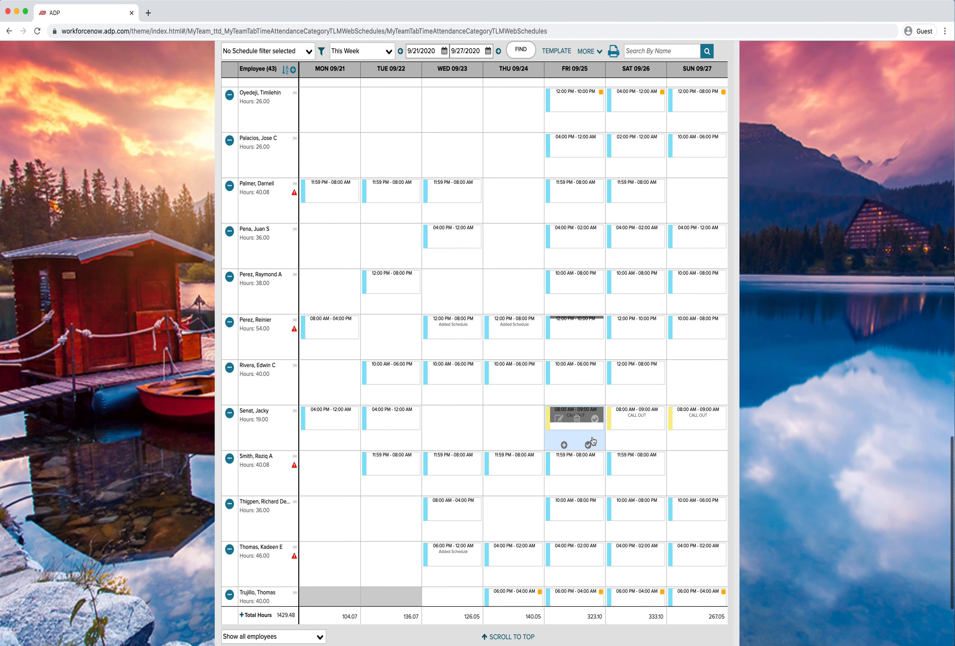
{"action": "scroll", "coordinate": [593, 442], "scroll_direction": "down", "scroll_amount": 4}
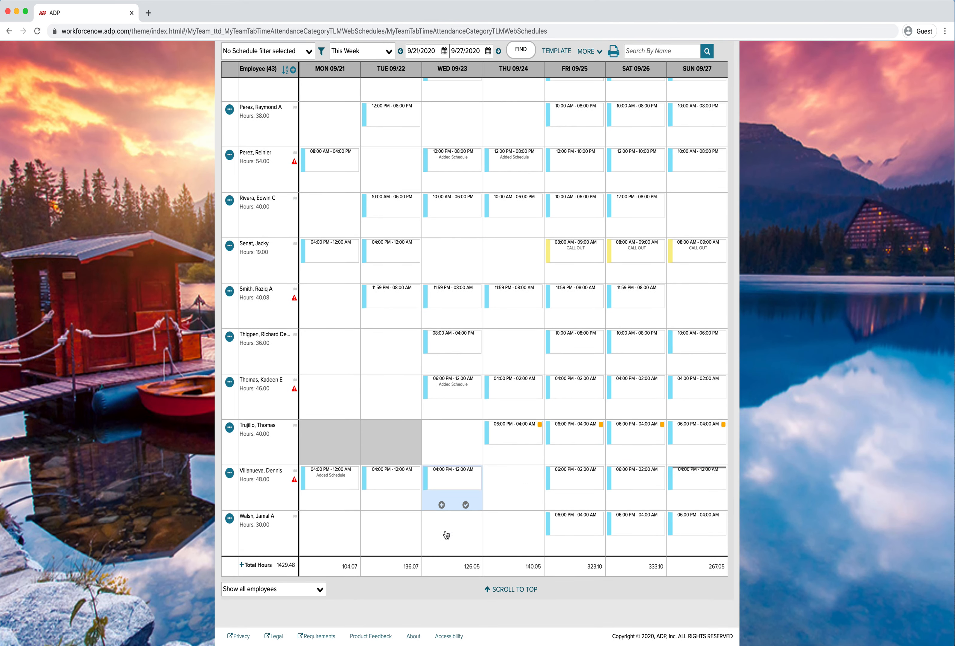
{"action": "scroll", "coordinate": [577, 391], "scroll_direction": "up", "scroll_amount": 1}
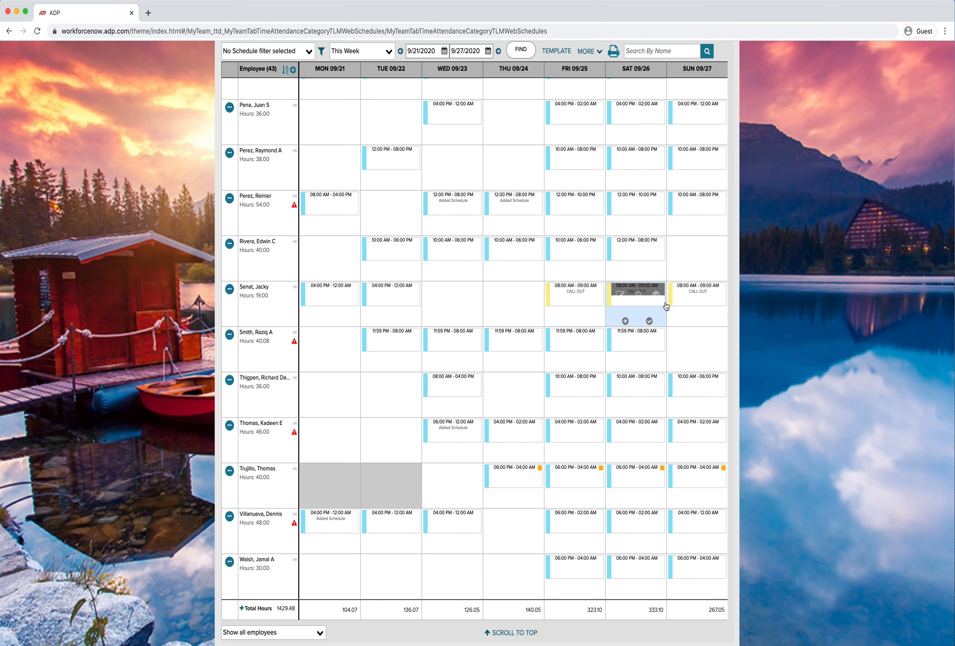
{"action": "scroll", "coordinate": [765, 327], "scroll_direction": "up", "scroll_amount": 4}
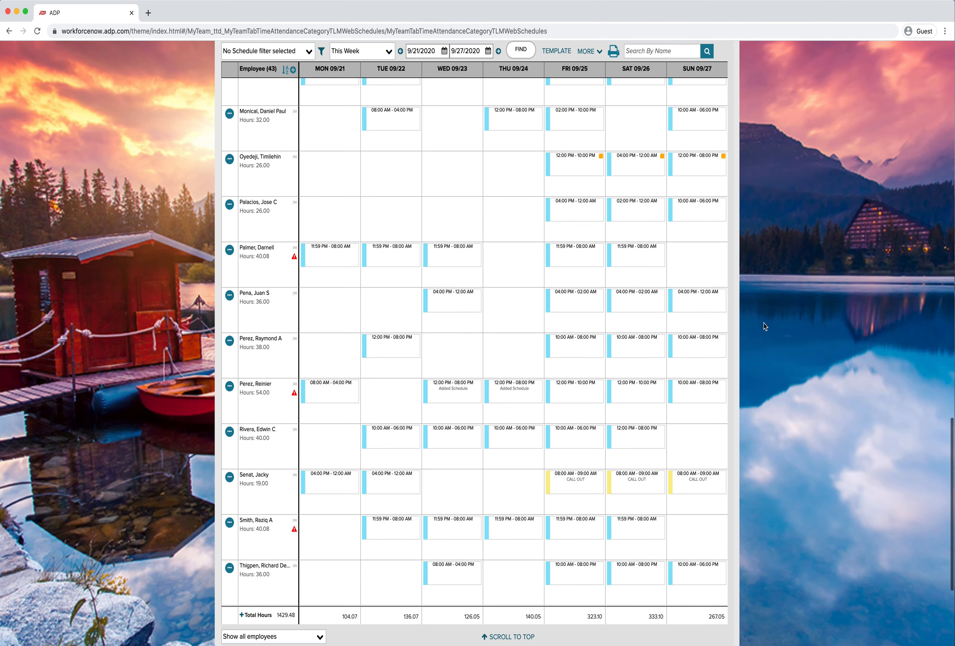
{"action": "scroll", "coordinate": [765, 327], "scroll_direction": "up", "scroll_amount": 15}
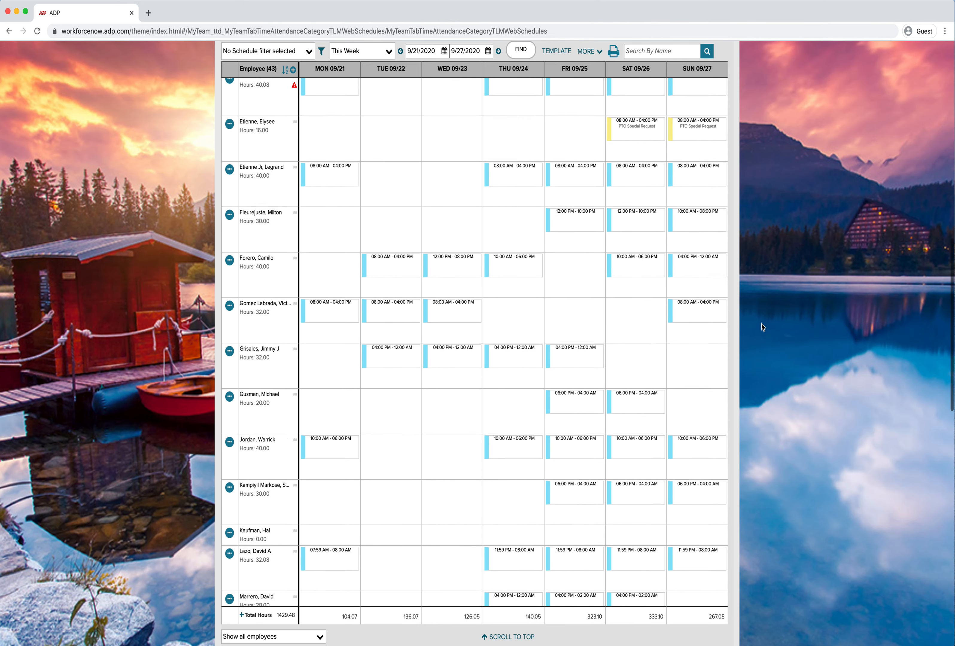
{"action": "scroll", "coordinate": [763, 327], "scroll_direction": "up", "scroll_amount": 7}
{"action": "scroll", "coordinate": [763, 325], "scroll_direction": "up", "scroll_amount": 5}
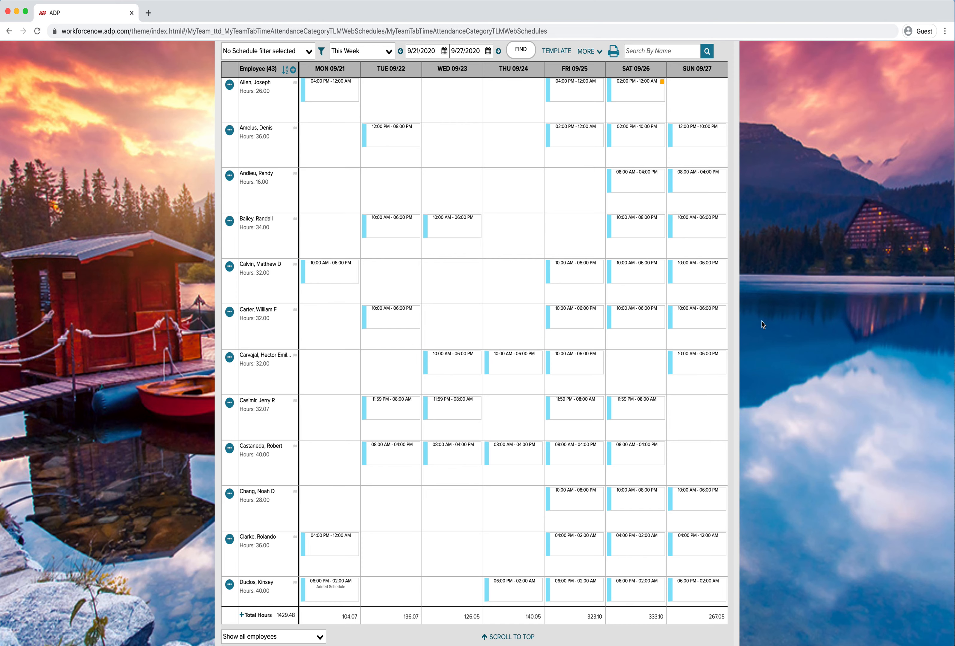
{"action": "scroll", "coordinate": [762, 325], "scroll_direction": "up", "scroll_amount": 5}
{"action": "scroll", "coordinate": [763, 324], "scroll_direction": "down", "scroll_amount": 2}
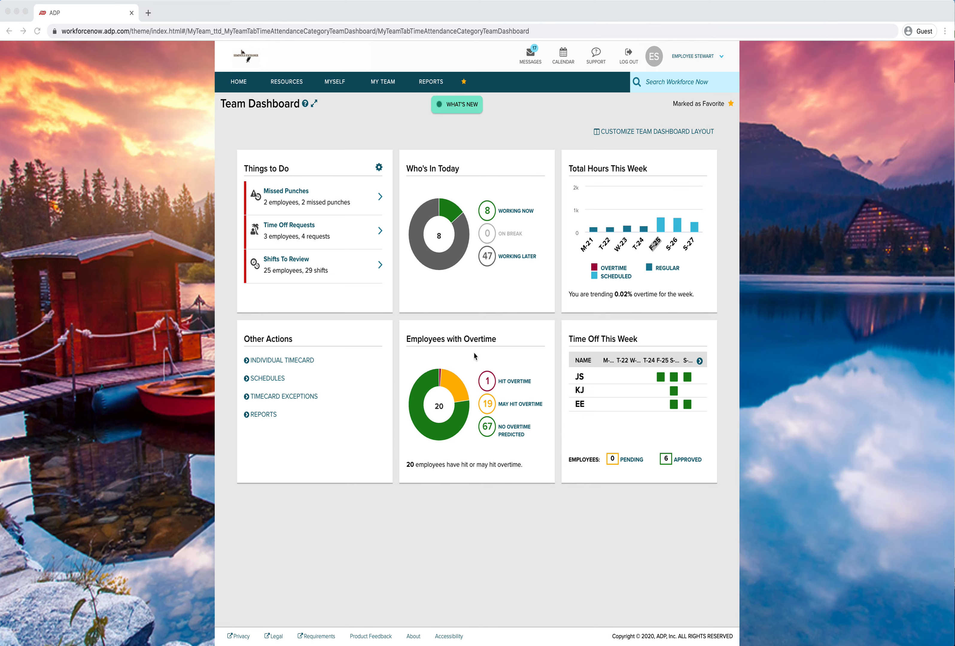
Open the My Team menu to browse the Time & Attendance pages, then open the Favorites menu
{"action": "left_click", "coordinate": [384, 82]}
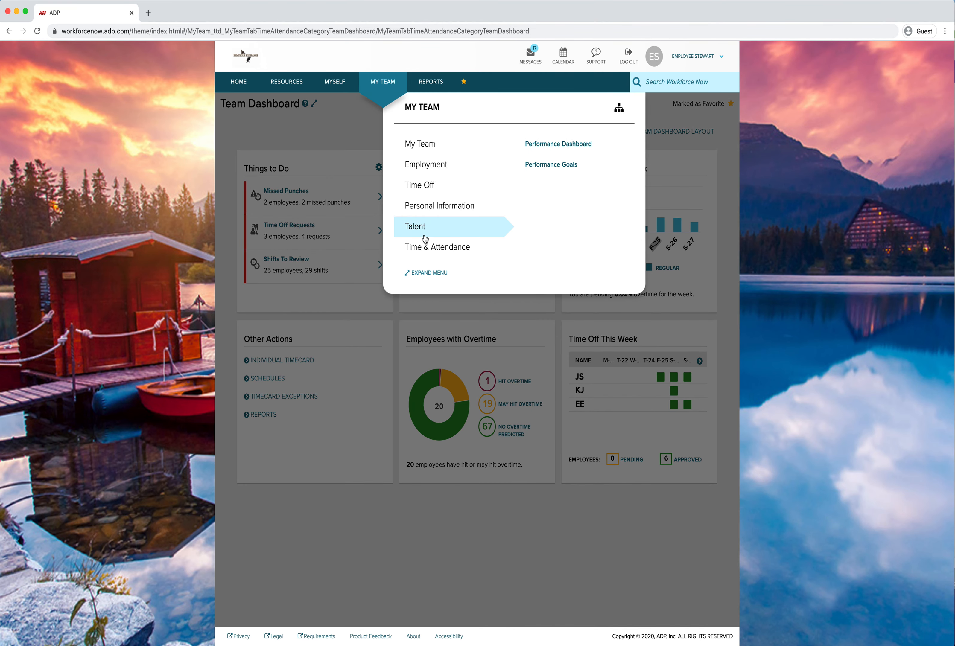
{"action": "mouse_move", "coordinate": [474, 247]}
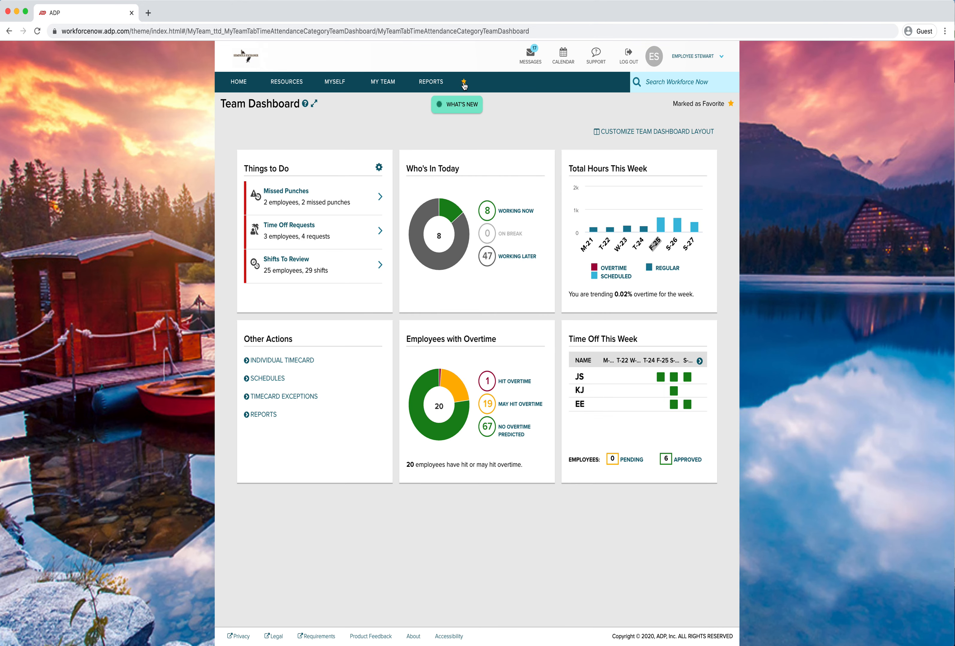
{"action": "left_click", "coordinate": [464, 82]}
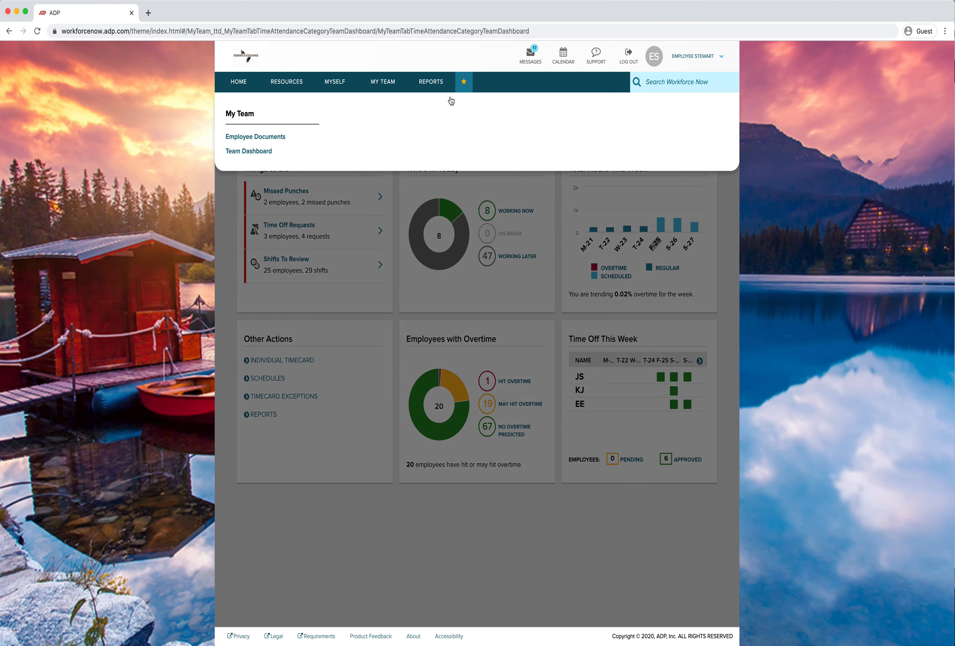